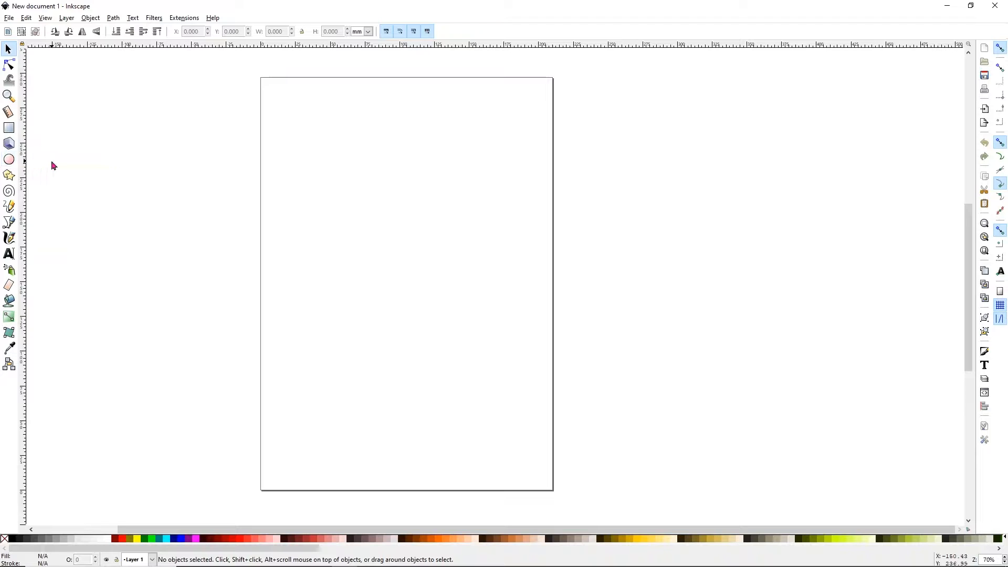
Draw a red circle about 116 mm wide on the upper half of the page.
click(9, 163)
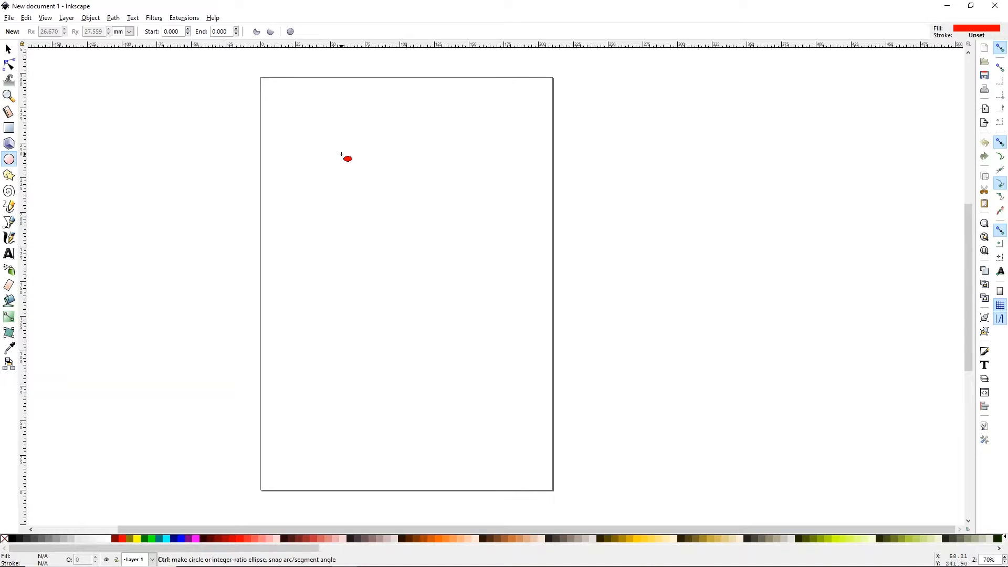
drag(341, 154, 504, 315)
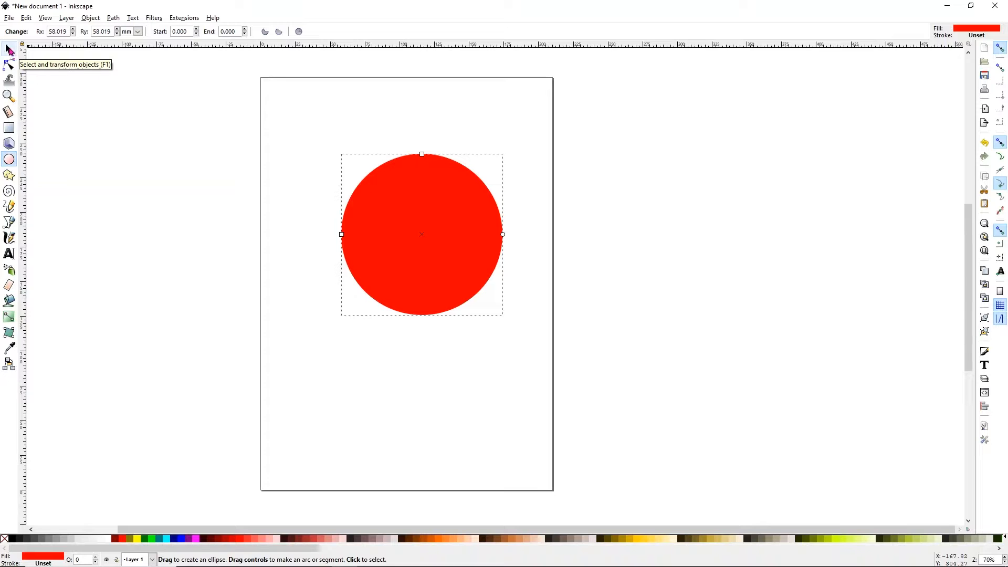
click(9, 50)
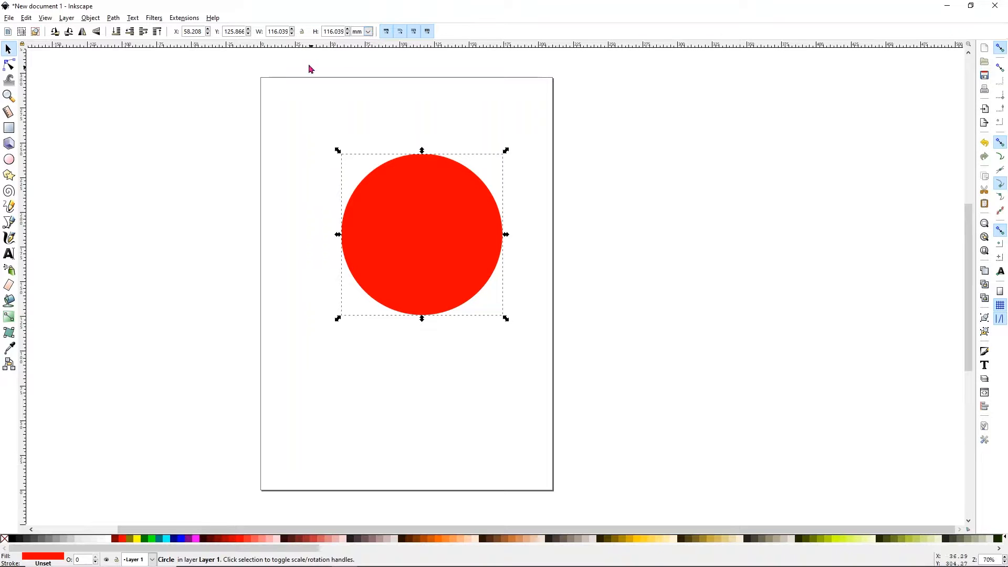
Resize the circle to 2 in wide with locked proportions, and move it into the page's upper-left corner.
click(301, 33)
click(368, 33)
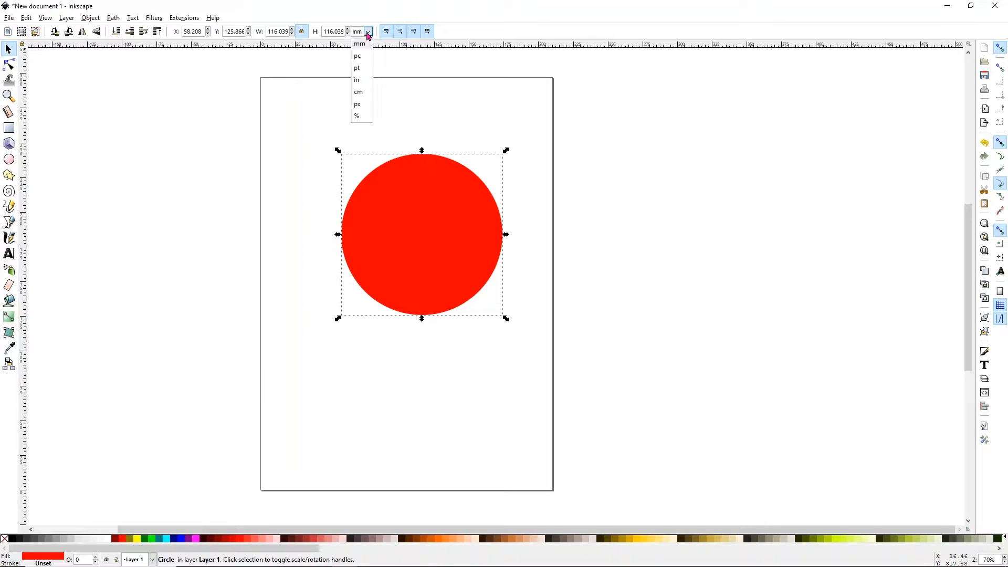
click(366, 81)
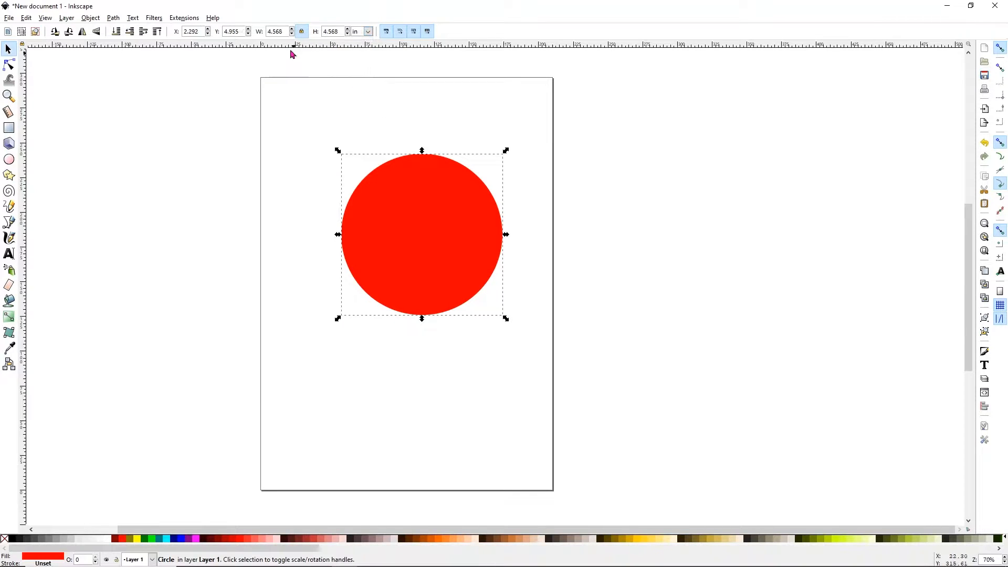
drag(284, 33, 263, 34)
text(2)
key(Return)
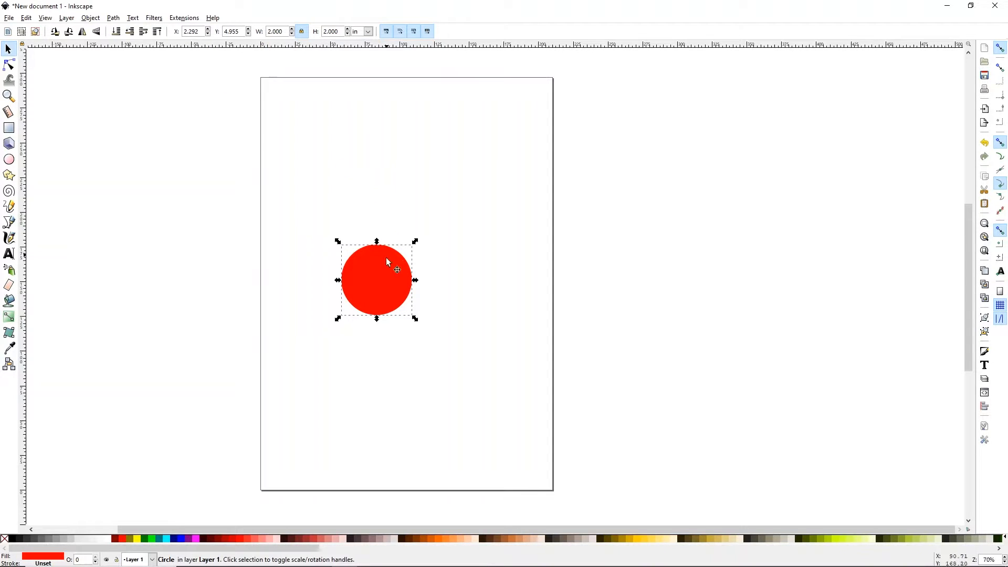
drag(381, 273, 304, 104)
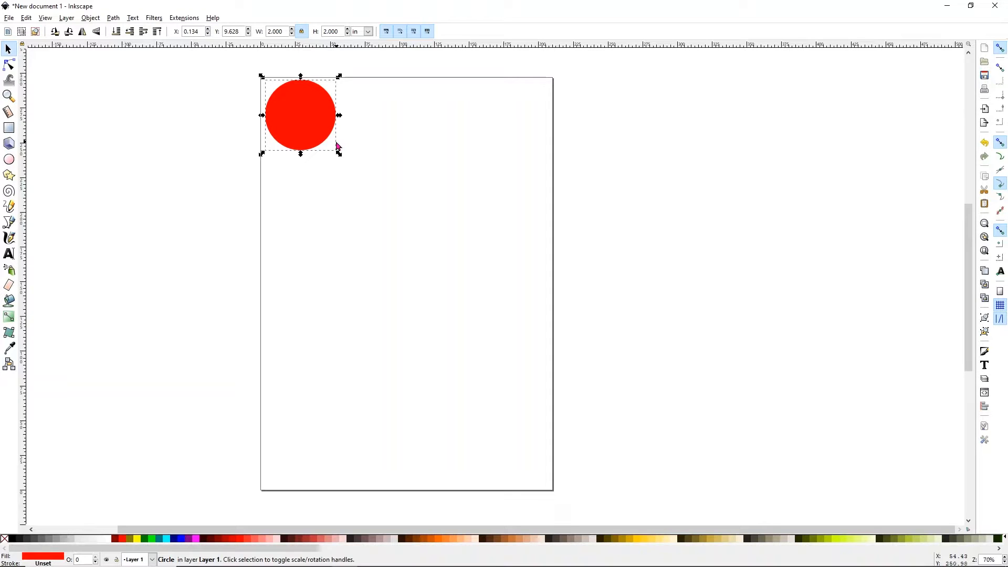
click(231, 153)
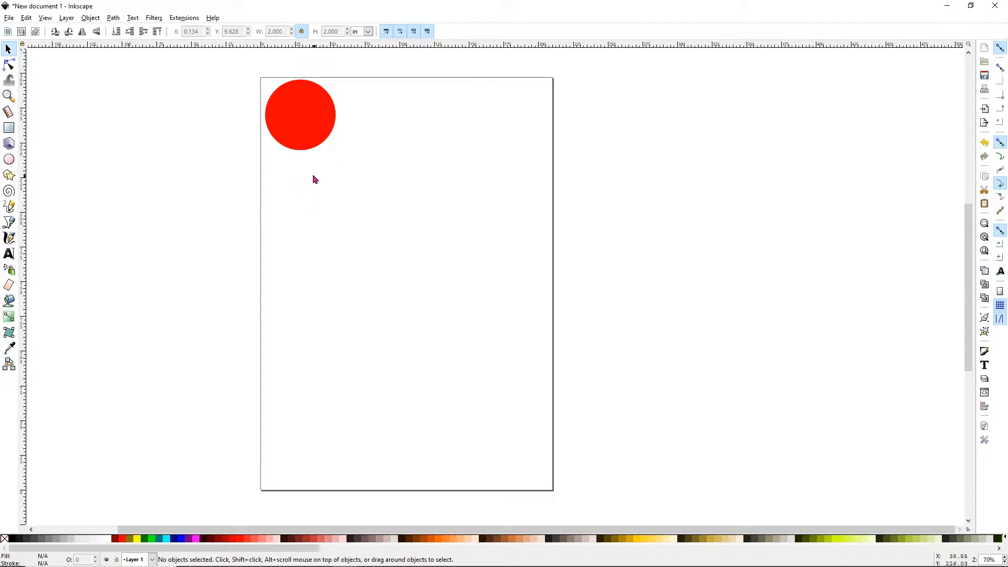
Import the circle and square design from the movie night mystery box folder, and move it to the side, clear of the red circle.
key(x)
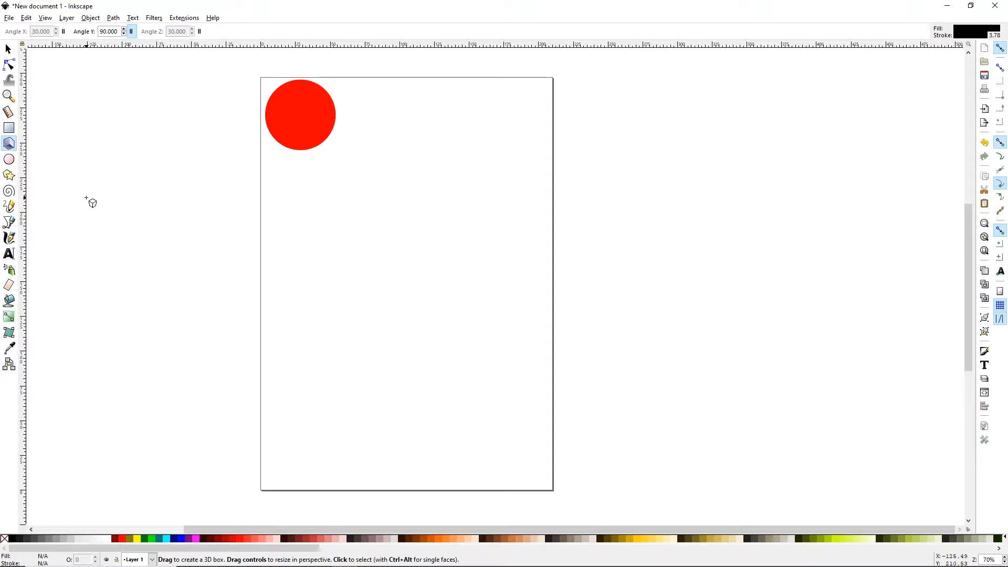
click(9, 20)
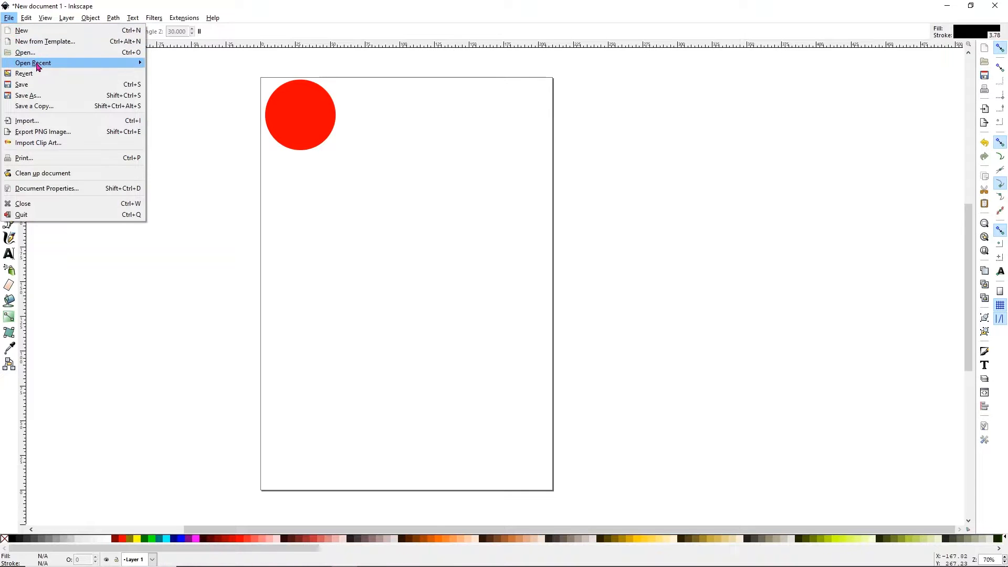
click(52, 120)
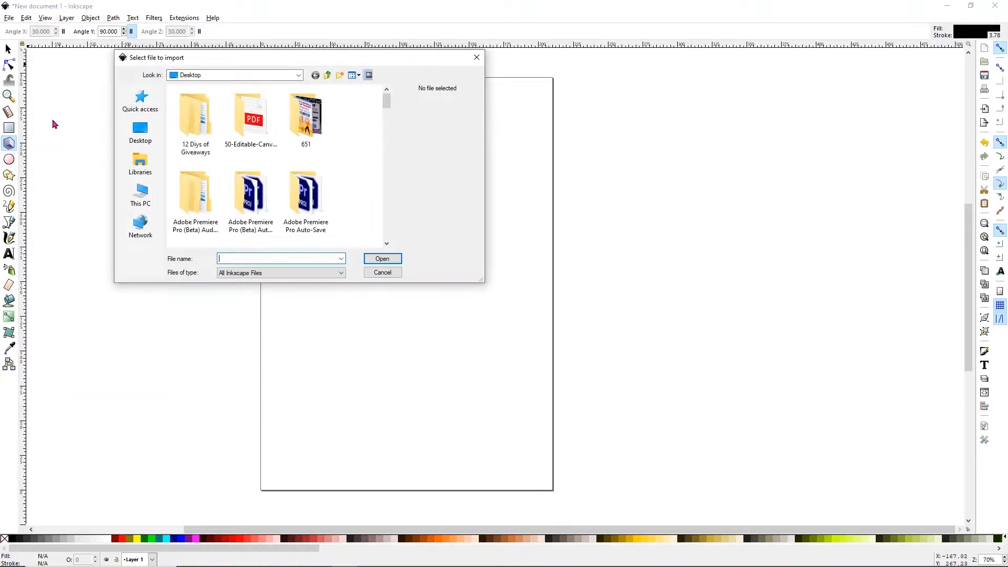
scroll(337, 134, down, 1)
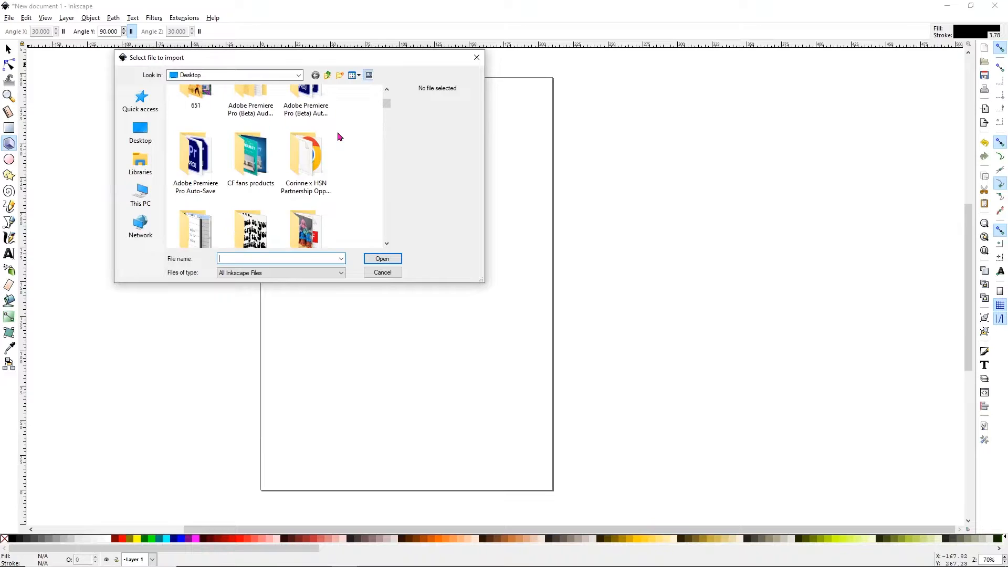
double_click(234, 132)
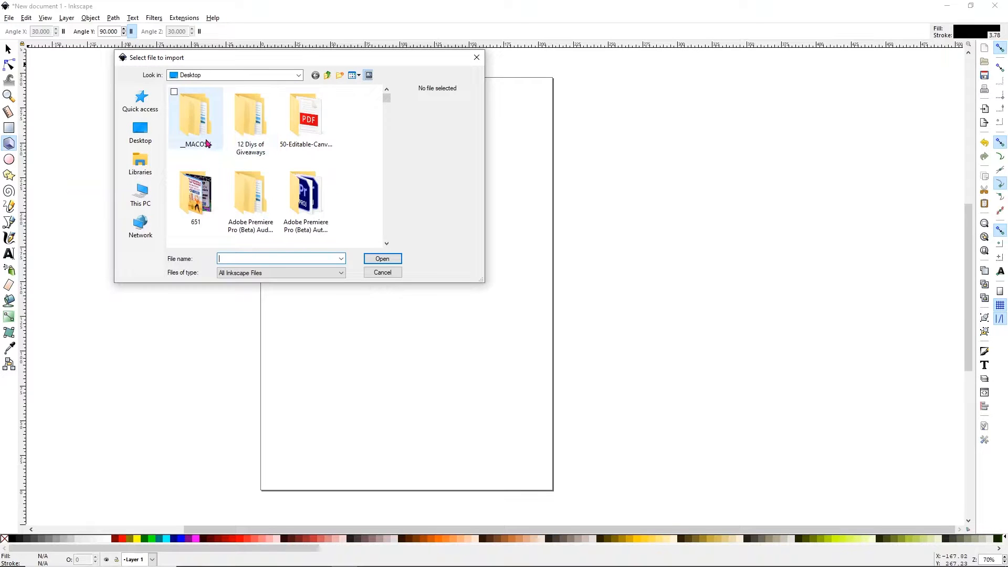
double_click(198, 200)
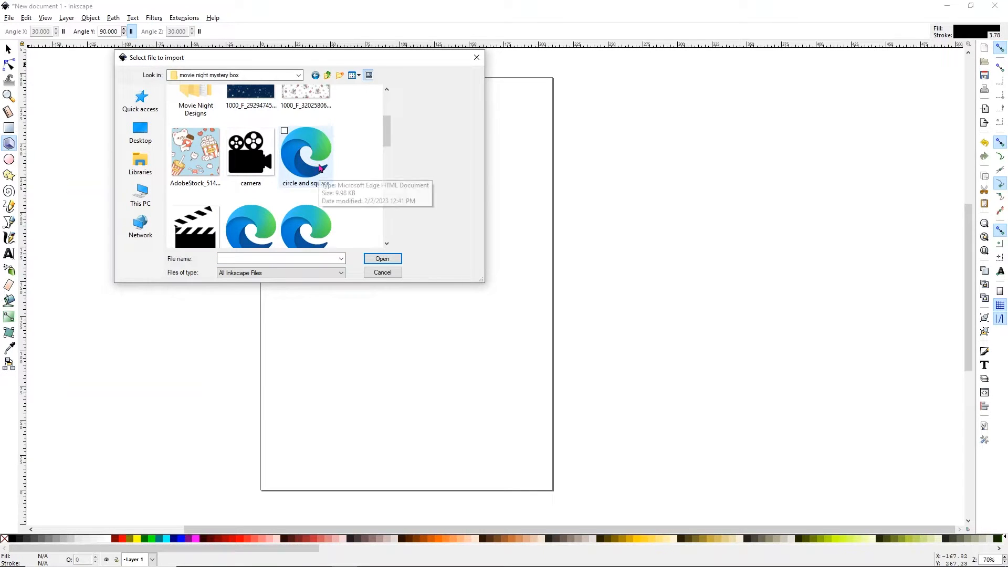
double_click(321, 168)
key(s)
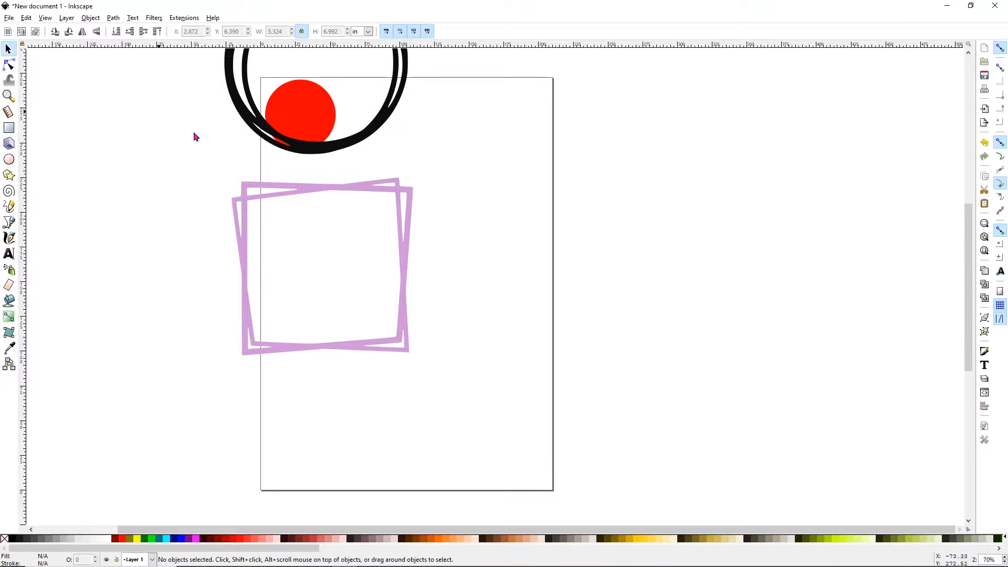
drag(352, 205, 508, 308)
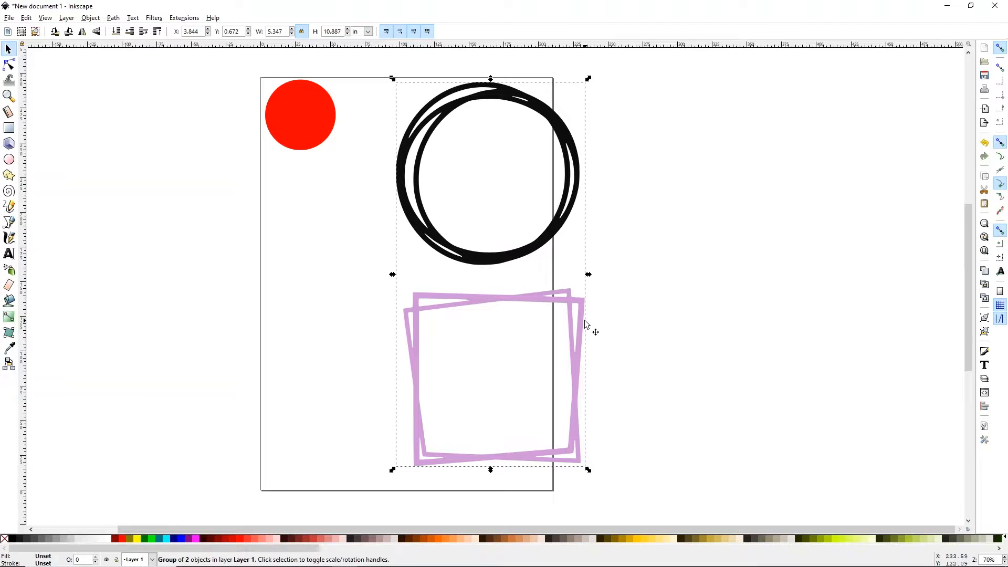
Ungroup the imported design and delete its purple square frame.
click(90, 19)
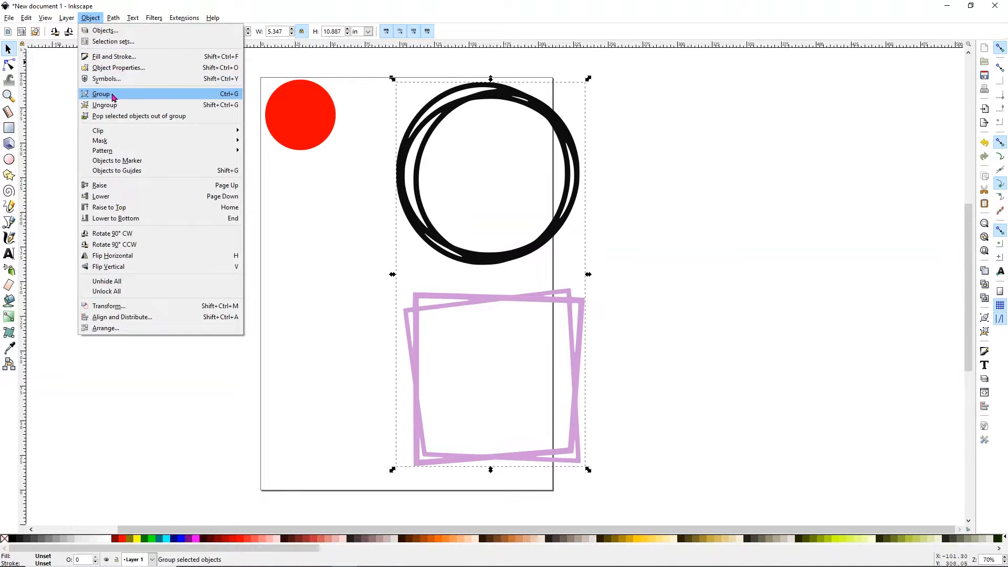
click(700, 10)
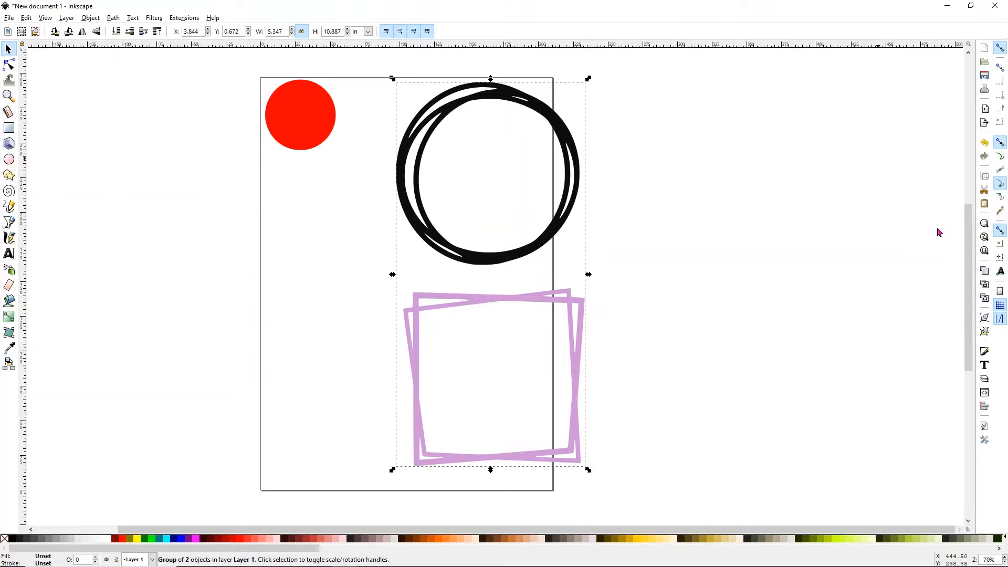
click(987, 334)
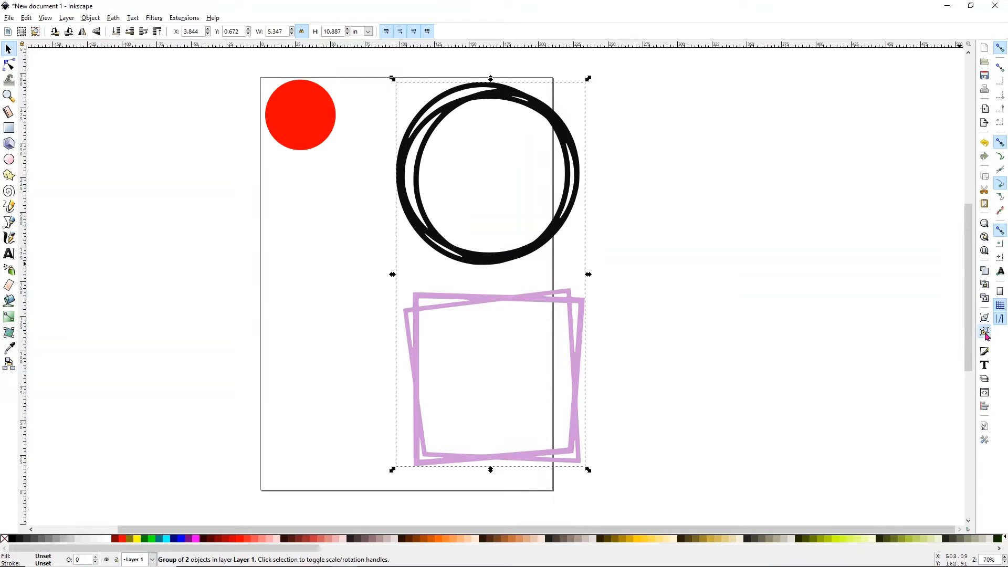
click(579, 314)
key(Delete)
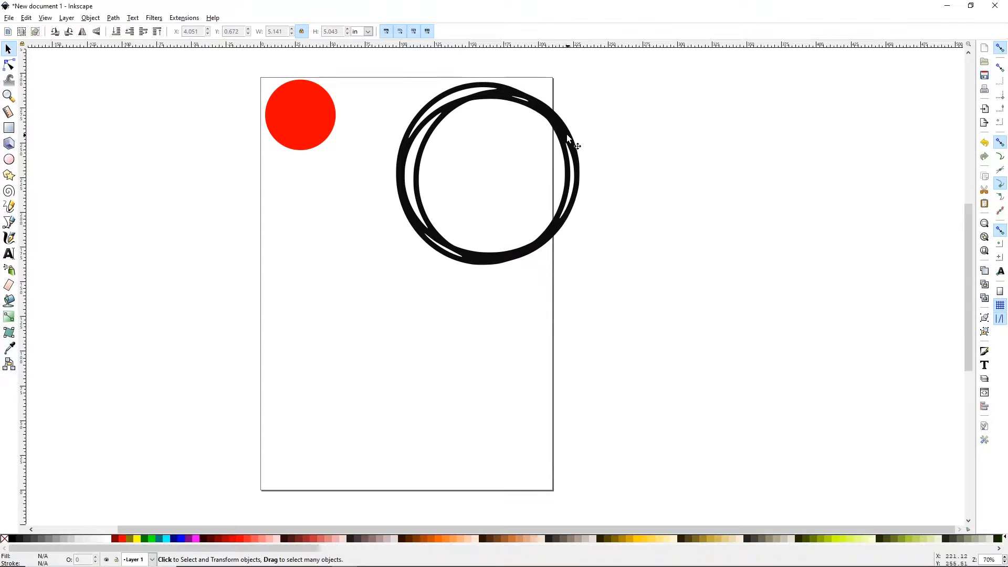
Move the black scribbled ring closer to the red circle and fill it with blue.
drag(565, 136, 482, 162)
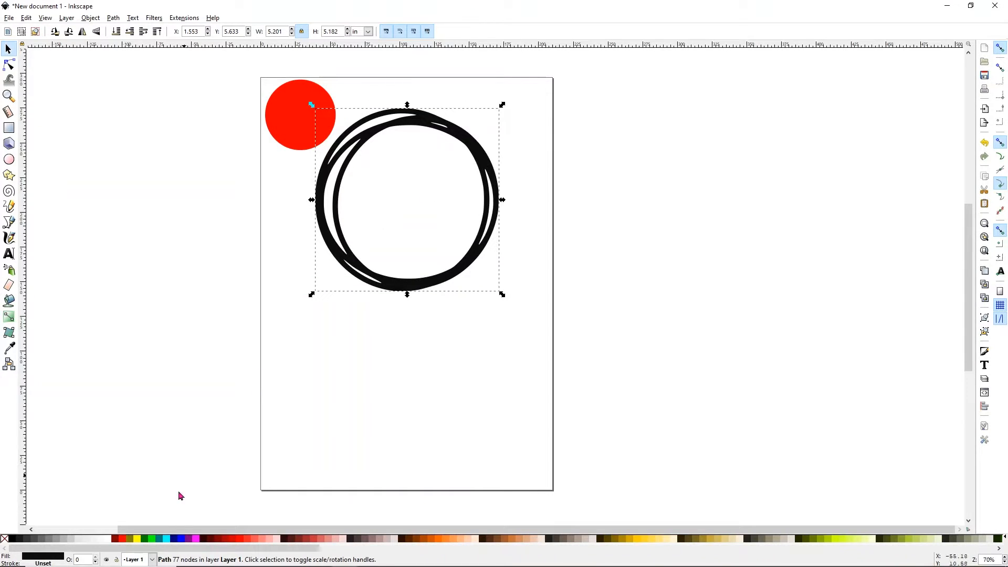
click(182, 540)
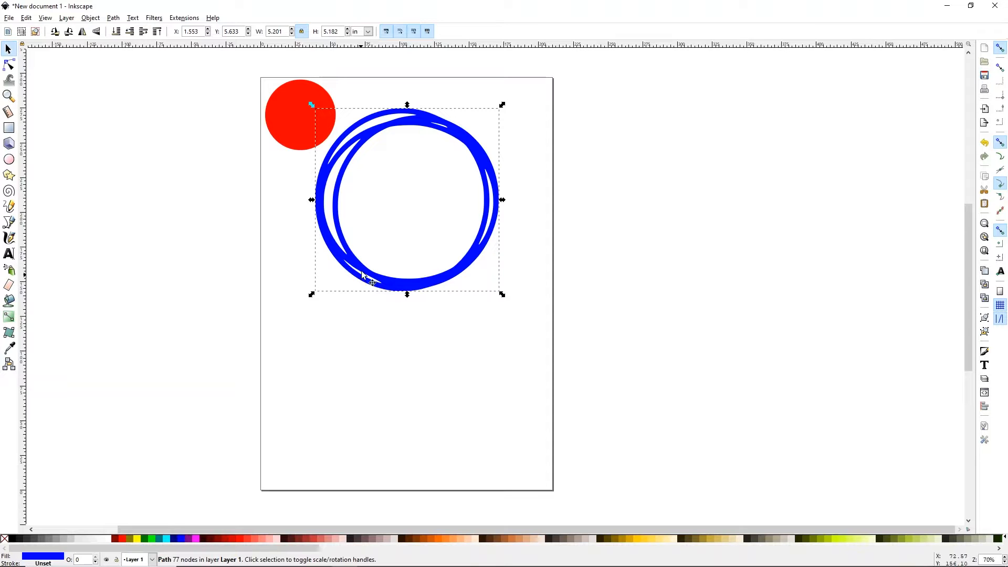
Scale the blue ring down to about 1.8 in wide and place it inside the red circle.
drag(503, 295, 398, 176)
drag(375, 128, 325, 100)
click(160, 135)
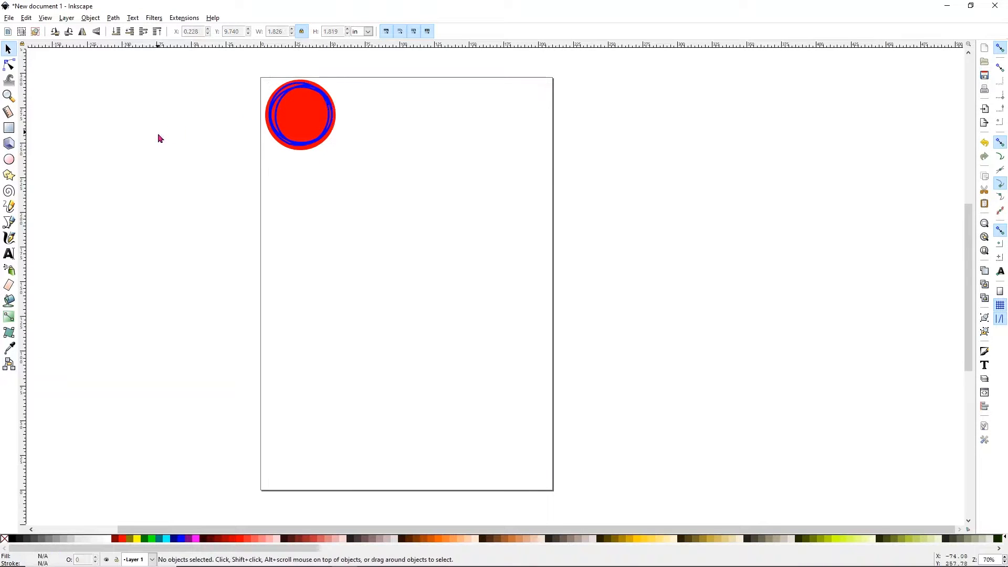
Try yellow and orange fills on the circle behind the blue ring, and settle on salmon pink.
scroll(280, 153, up, 3)
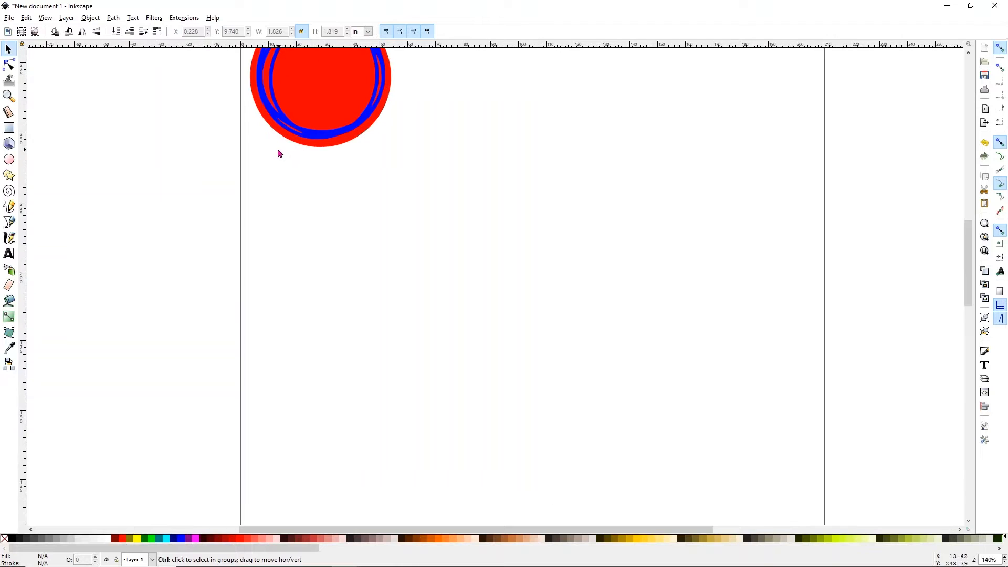
scroll(500, 137, up, 5)
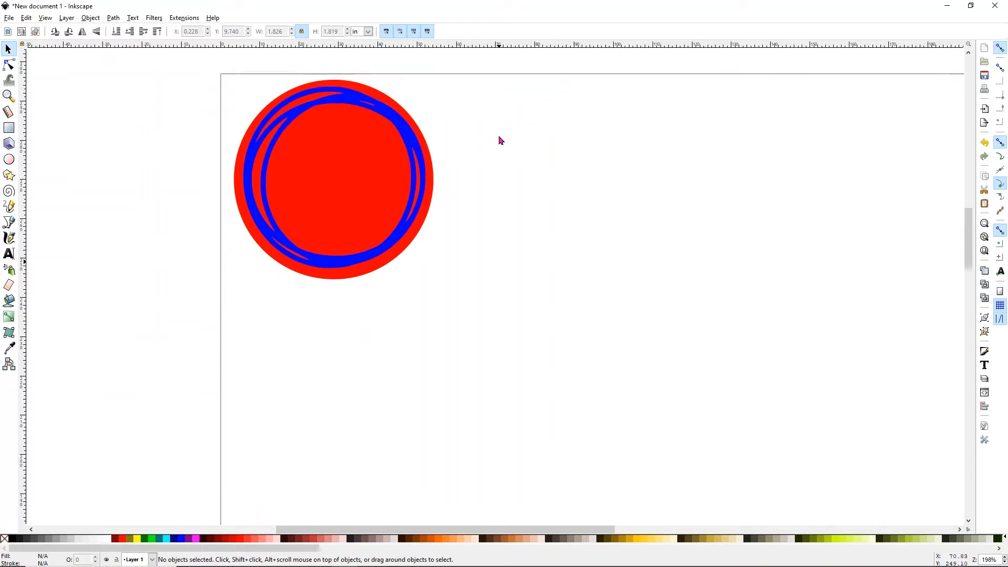
scroll(489, 158, up, 1)
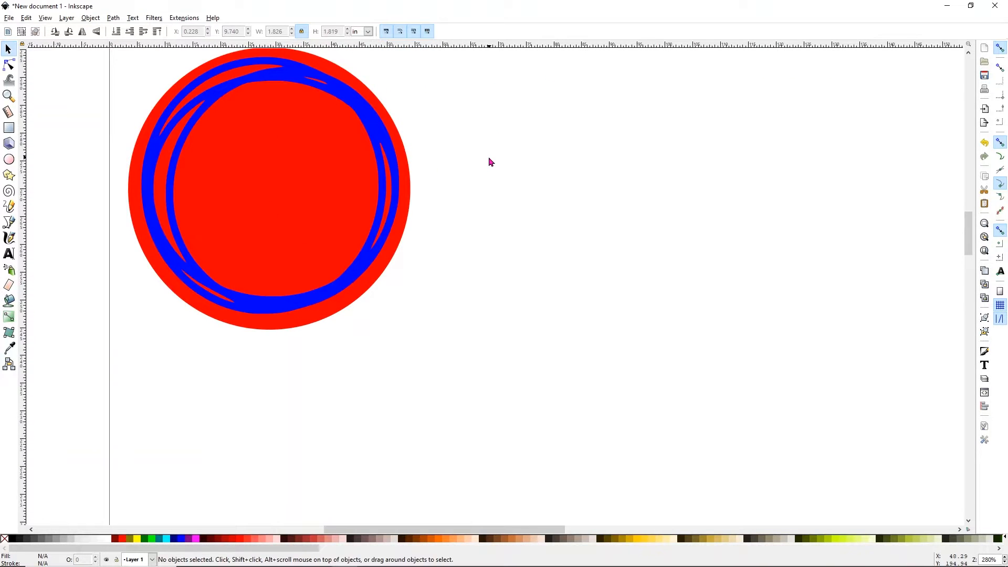
scroll(489, 159, up, 1)
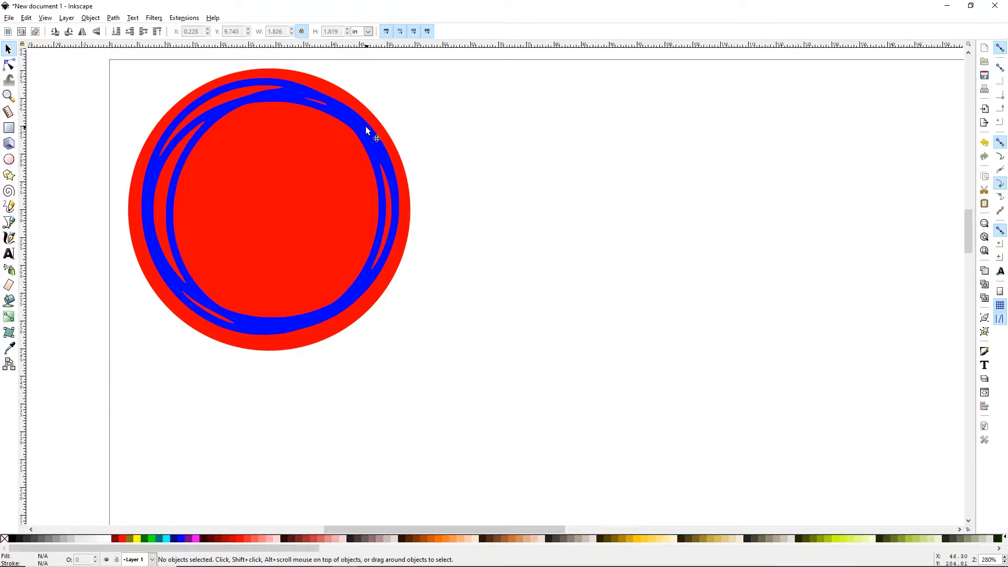
click(365, 109)
click(301, 78)
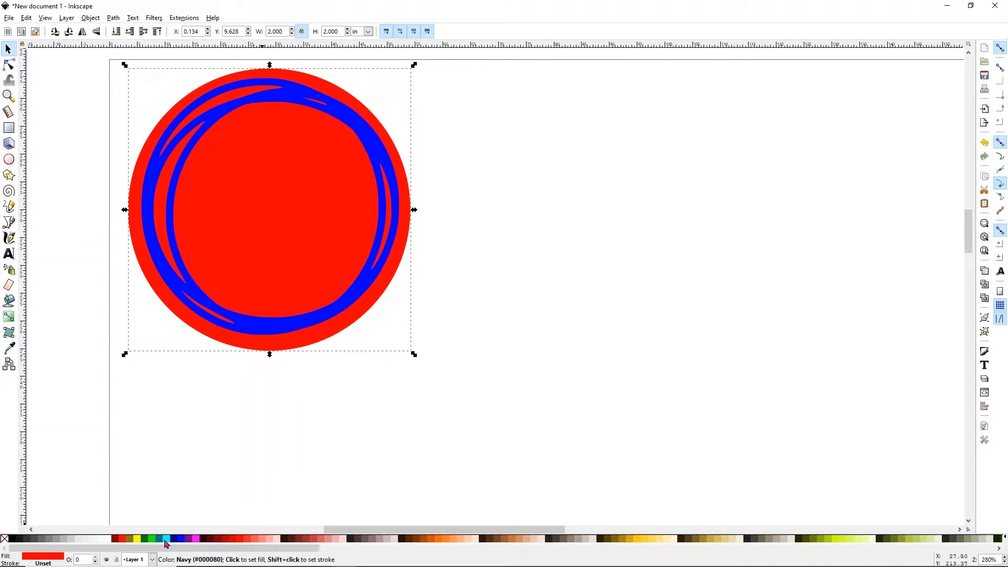
click(138, 539)
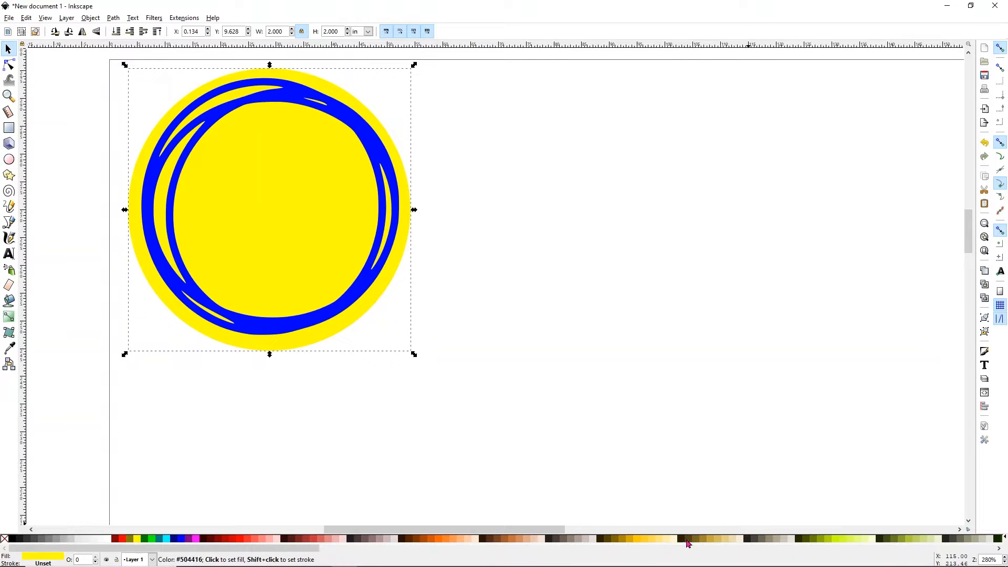
click(447, 539)
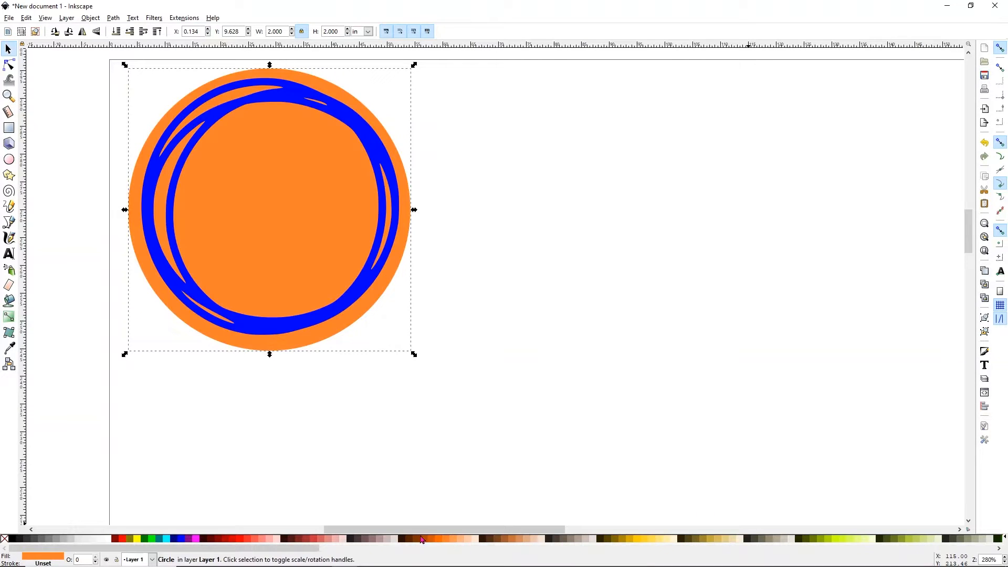
click(261, 540)
click(404, 373)
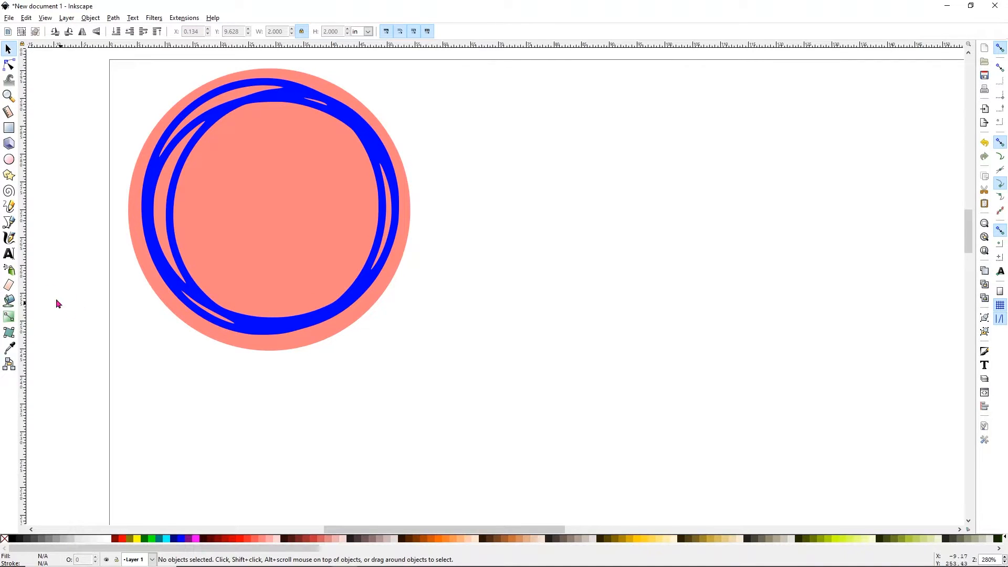
Copy the pink circle together with its blue ring and place two copies beside it to form a row of three.
drag(92, 51, 459, 397)
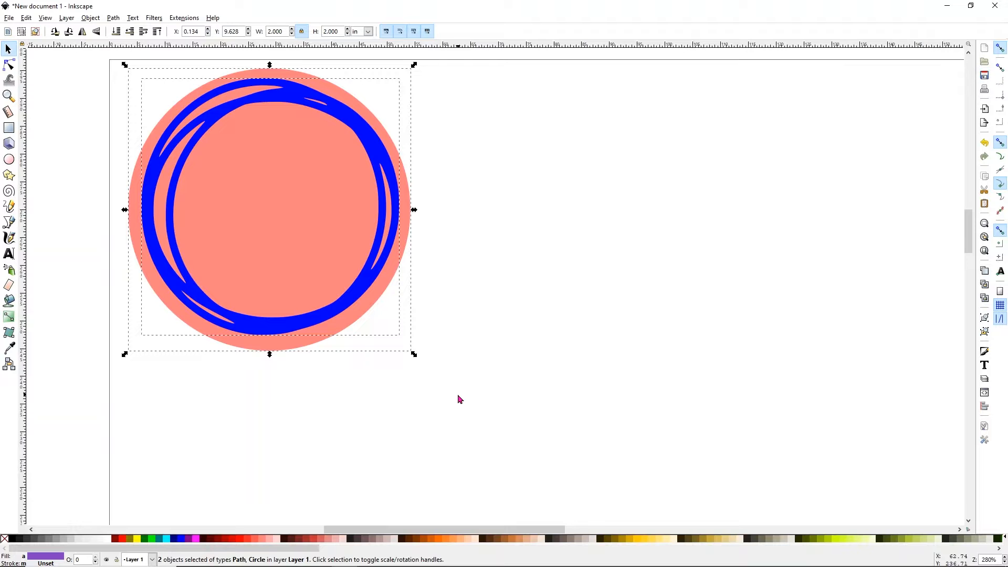
key(ctrl+v)
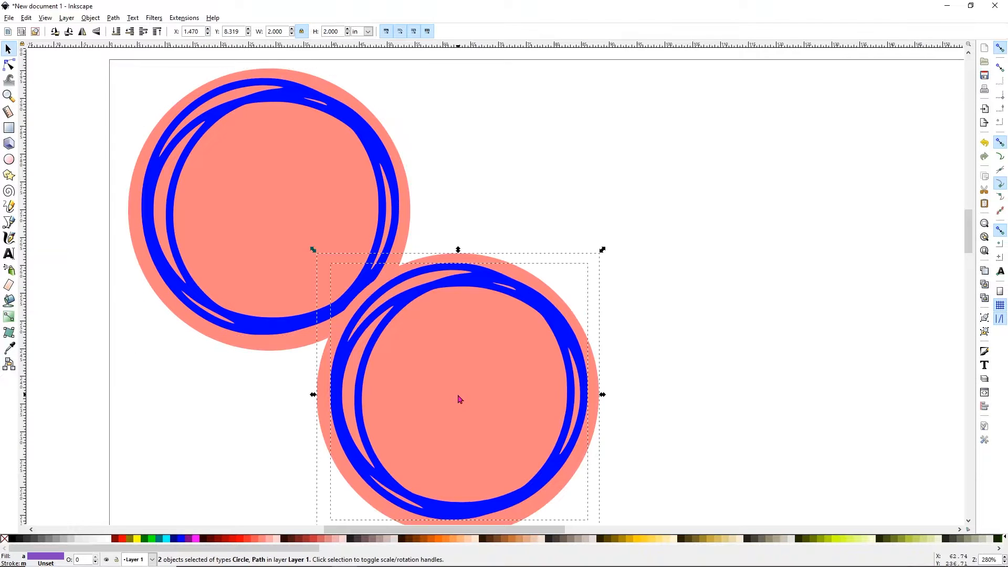
drag(466, 379, 852, 206)
key(ctrl+v)
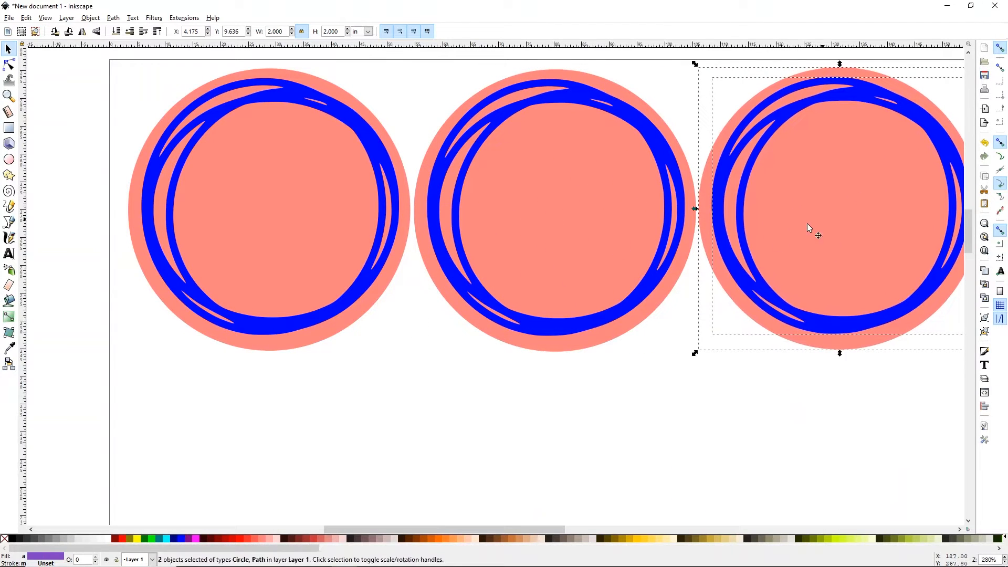
Paste another copy of the circle and ring and place it directly below the first one to start a second row.
key(ctrl+v)
scroll(297, 303, down, 2)
drag(604, 247, 264, 468)
scroll(310, 446, down, 4)
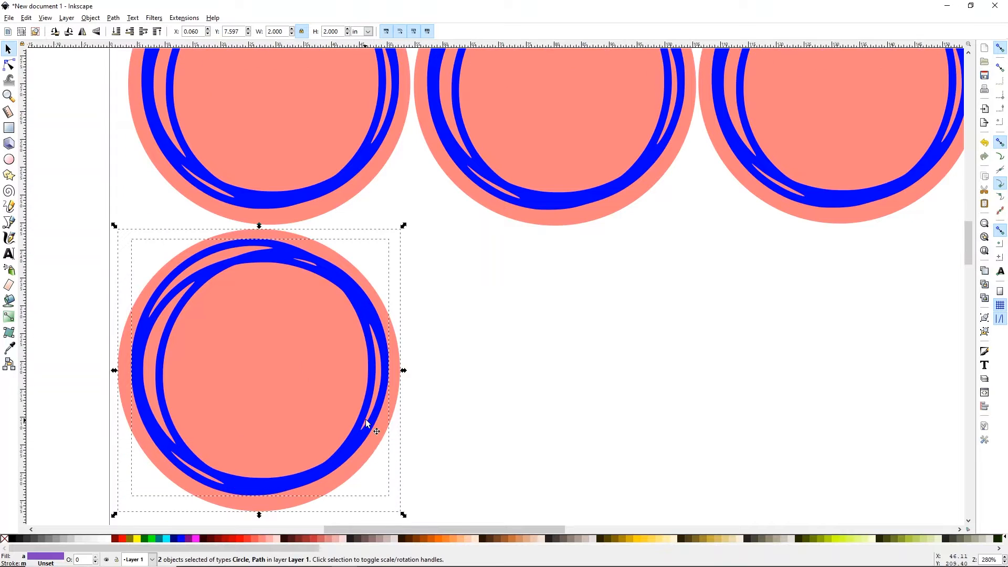
Paste two more copies of the circle and ring beside the first one to complete the second row of three.
key(ctrl+v)
drag(427, 415, 843, 405)
key(ctrl+v)
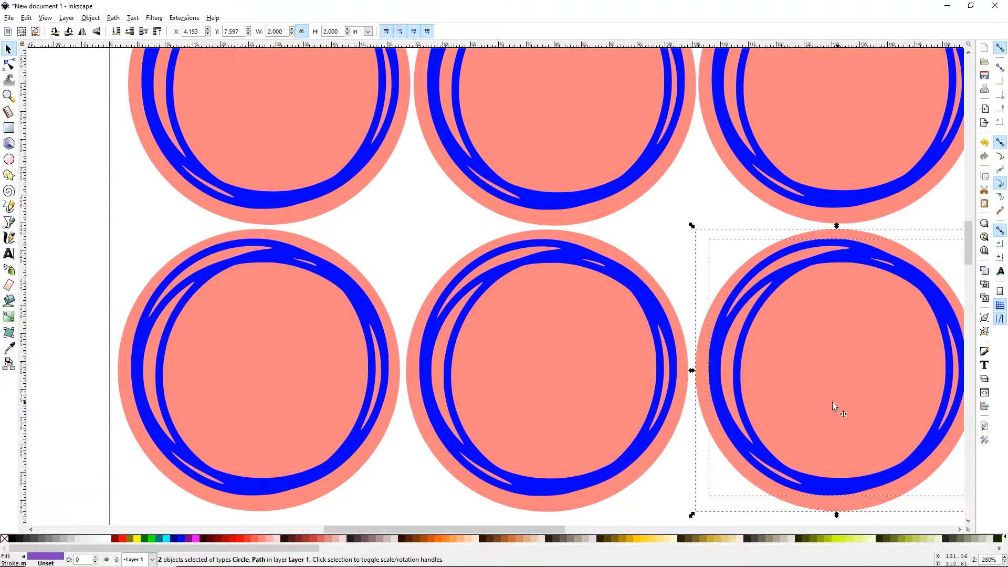
Paste three more copies of the circle and ring in a line below the second row to form a third row.
scroll(78, 298, up, 2)
scroll(84, 296, down, 4)
scroll(100, 294, up, 5)
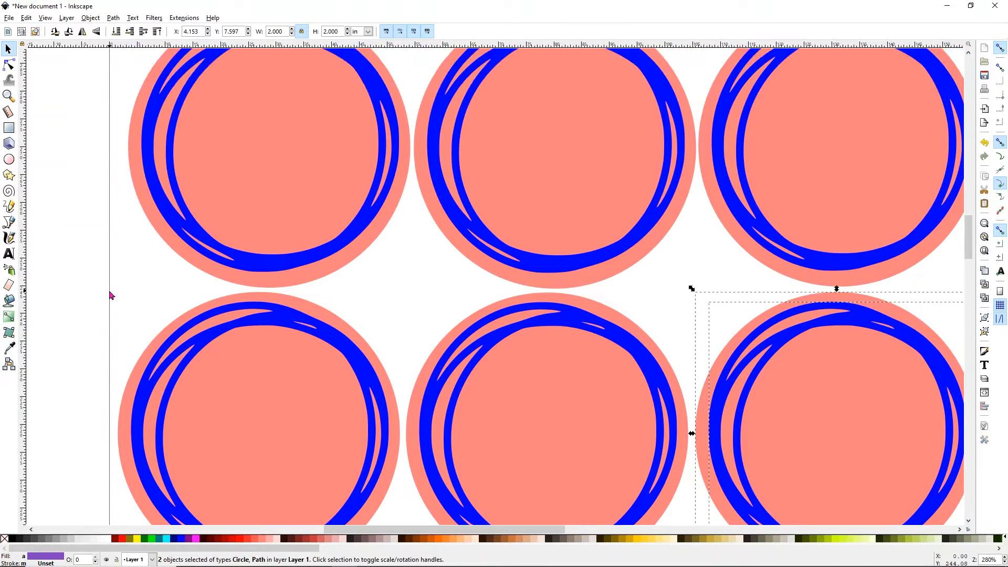
scroll(109, 292, down, 7)
key(ctrl+v)
scroll(117, 289, down, 6)
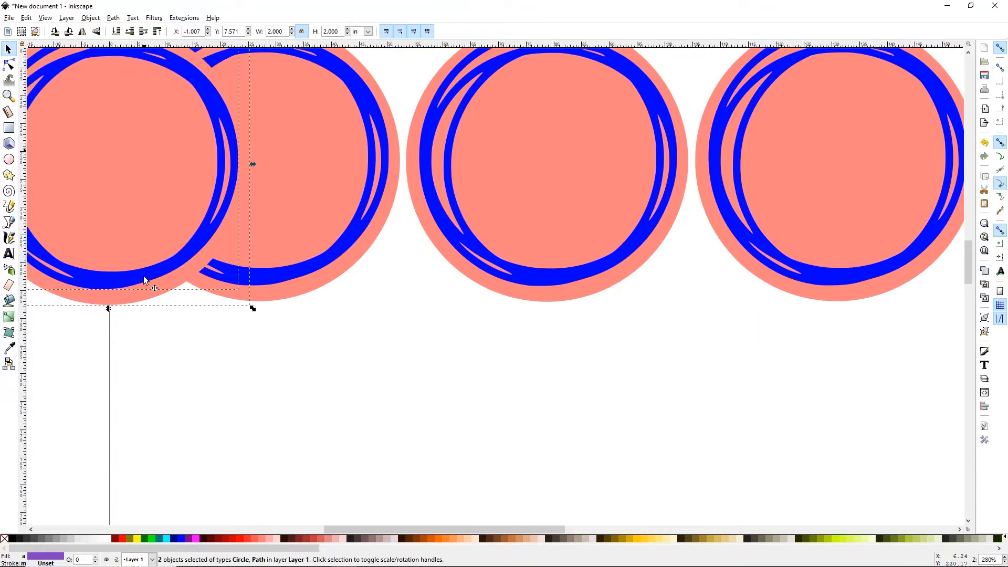
drag(132, 228, 253, 477)
key(ctrl+v)
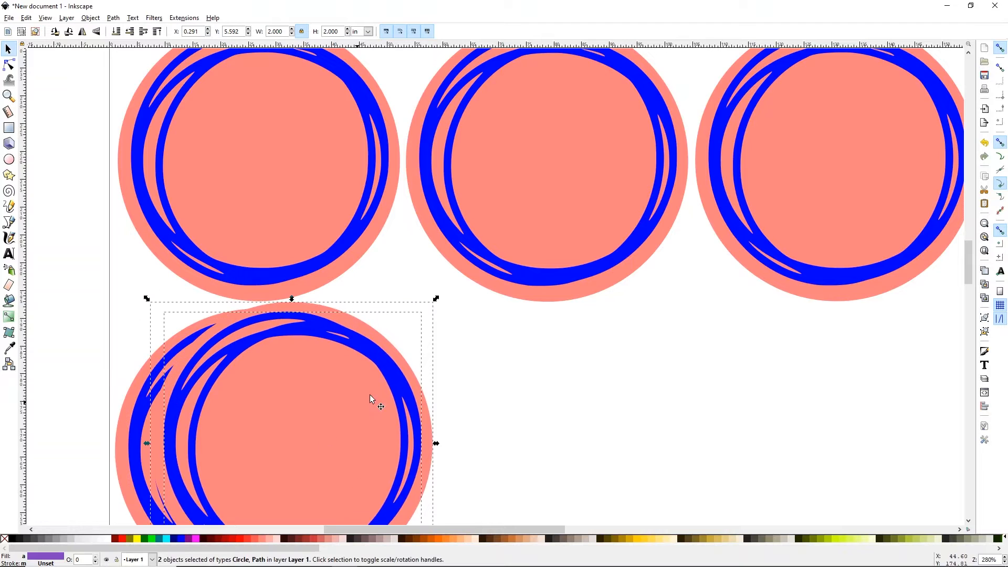
scroll(373, 370, down, 4)
drag(376, 349, 836, 363)
key(ctrl+v)
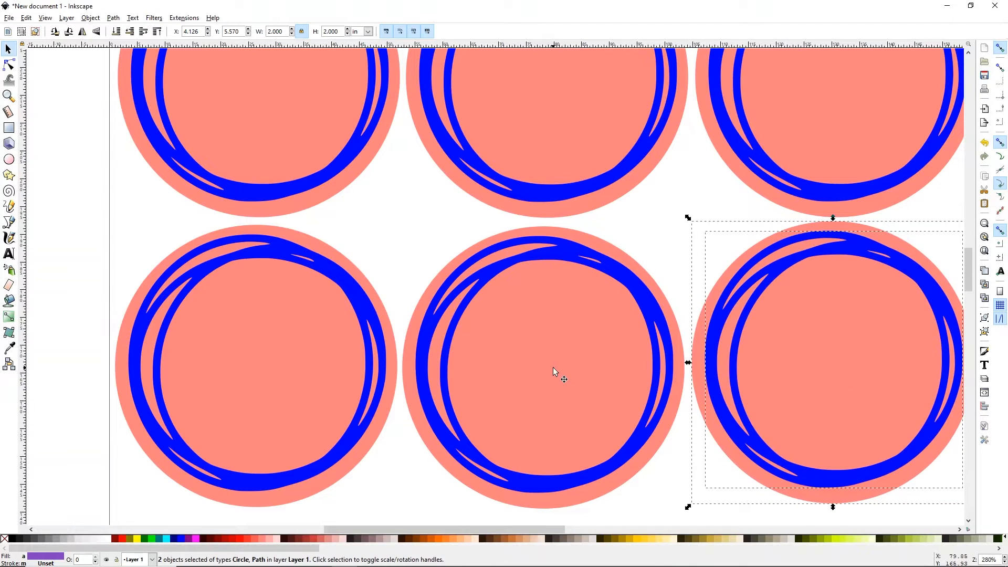
Add the text "$.50" in the Oh Wonder Sans Bold font on the blank area beside the first row.
scroll(285, 278, up, 6)
scroll(286, 281, up, 8)
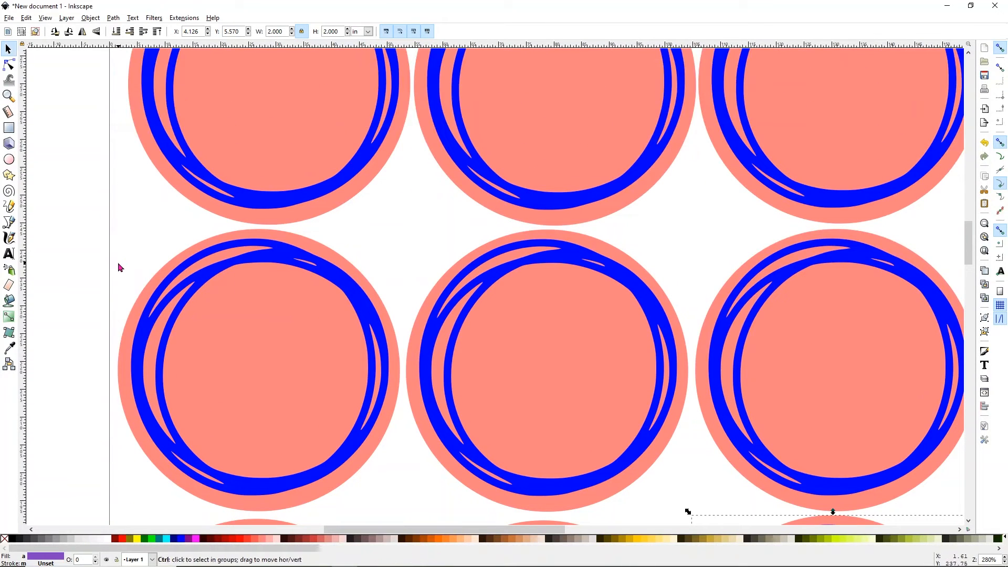
scroll(118, 267, down, 2)
click(721, 334)
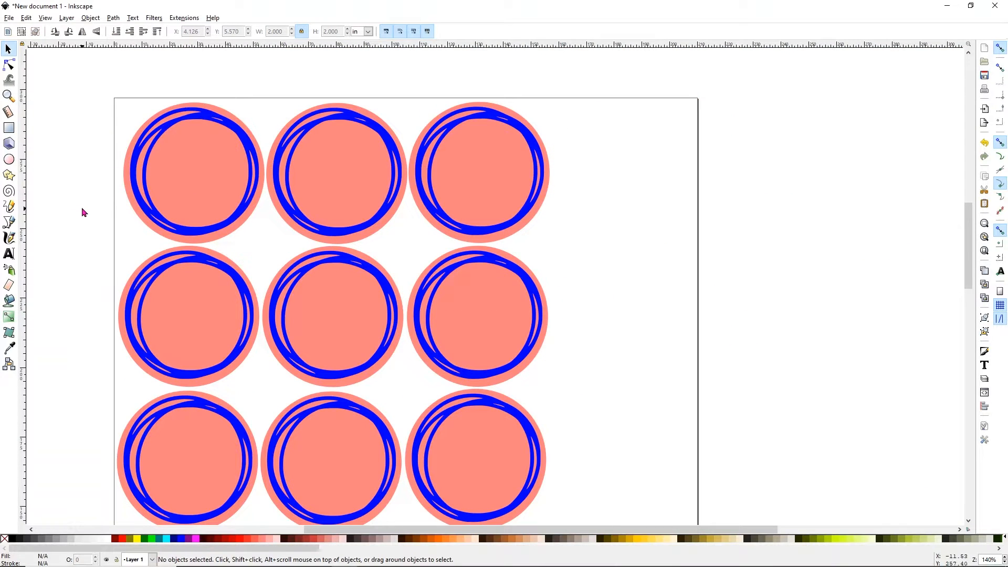
click(9, 128)
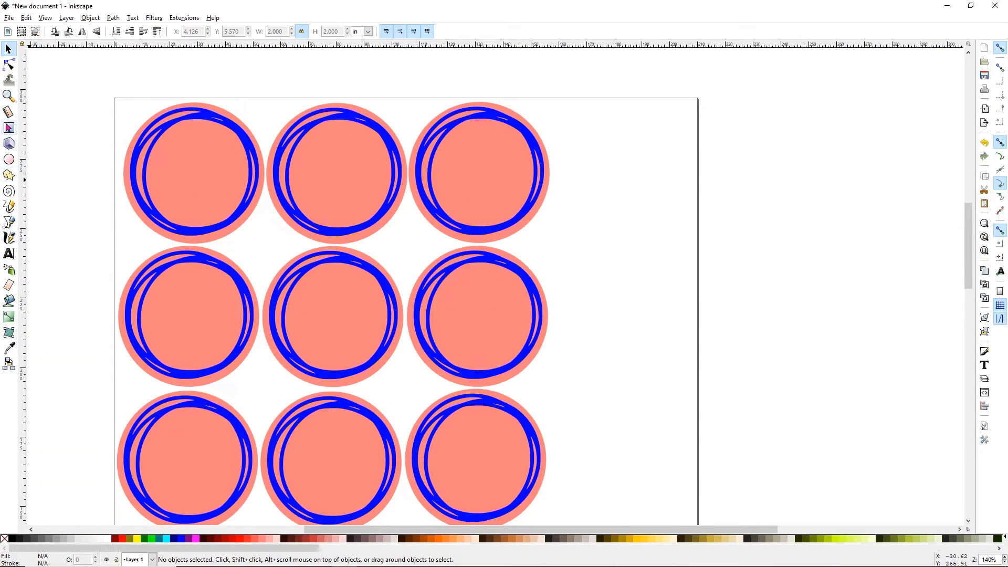
click(8, 255)
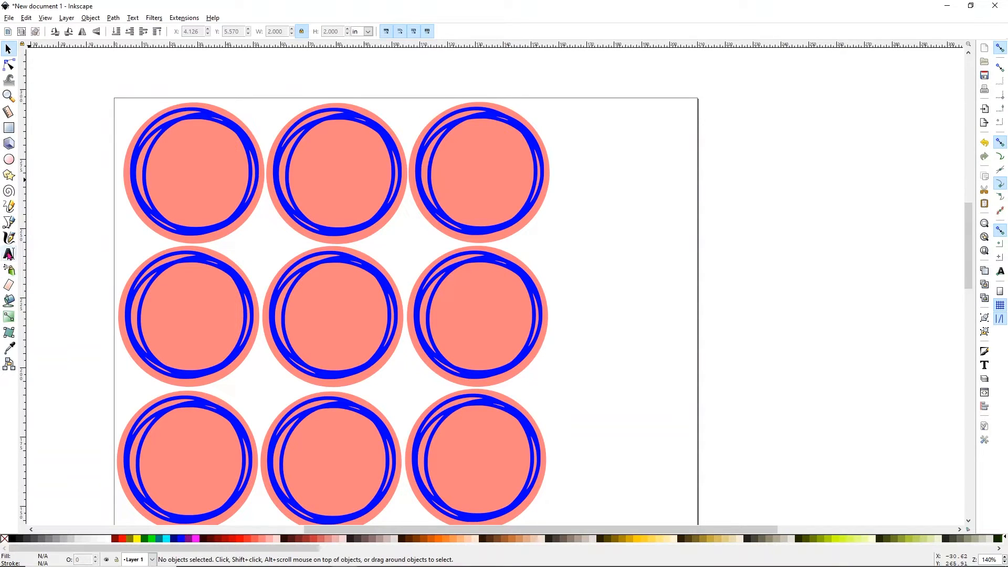
click(9, 254)
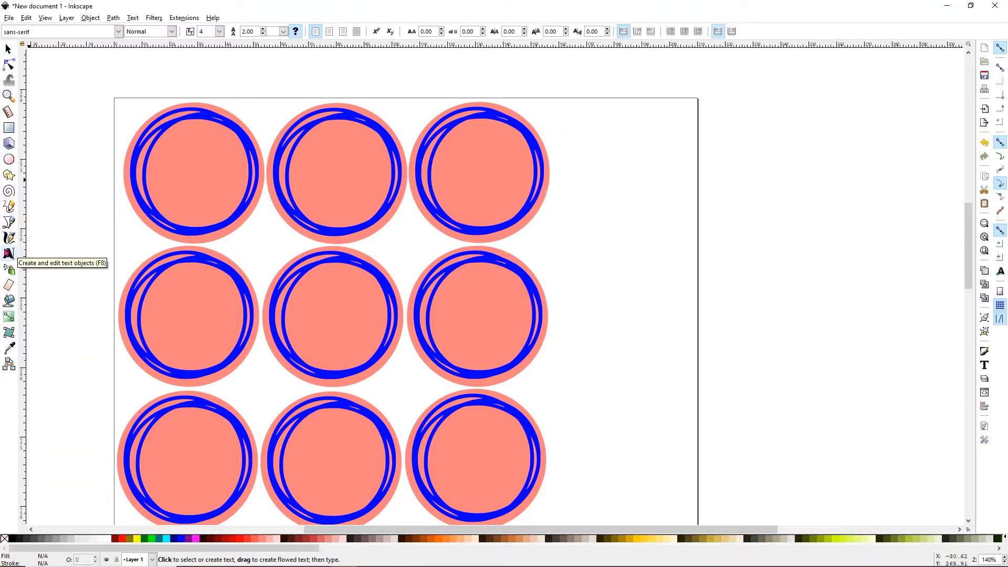
click(613, 230)
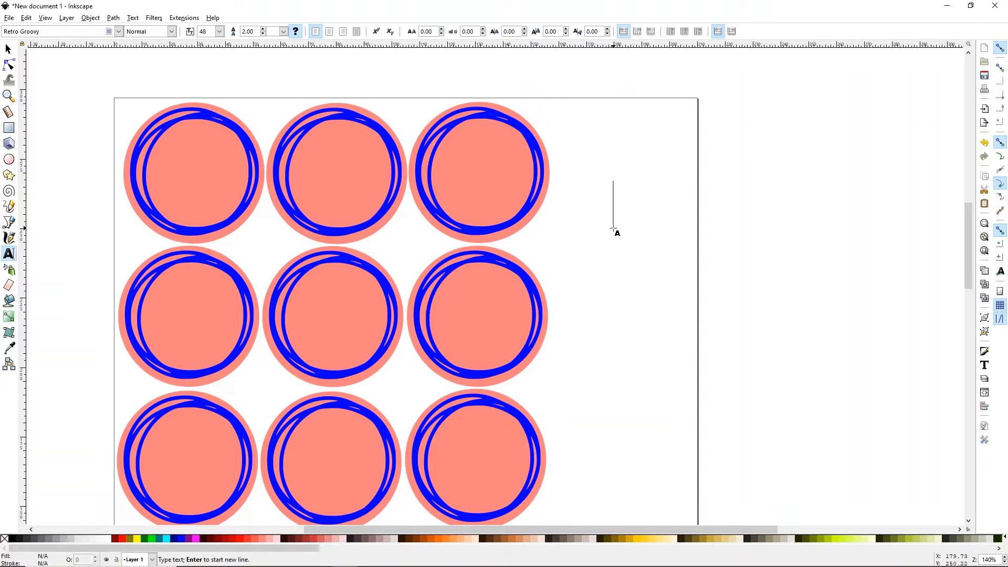
text($.05)
key(BackSpace)
key(BackSpace)
text(50)
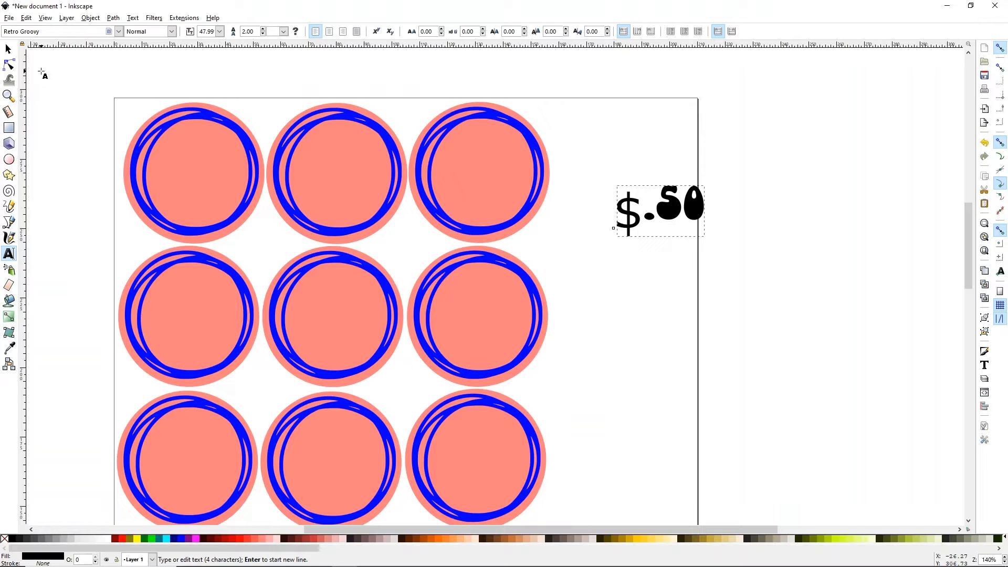
click(118, 31)
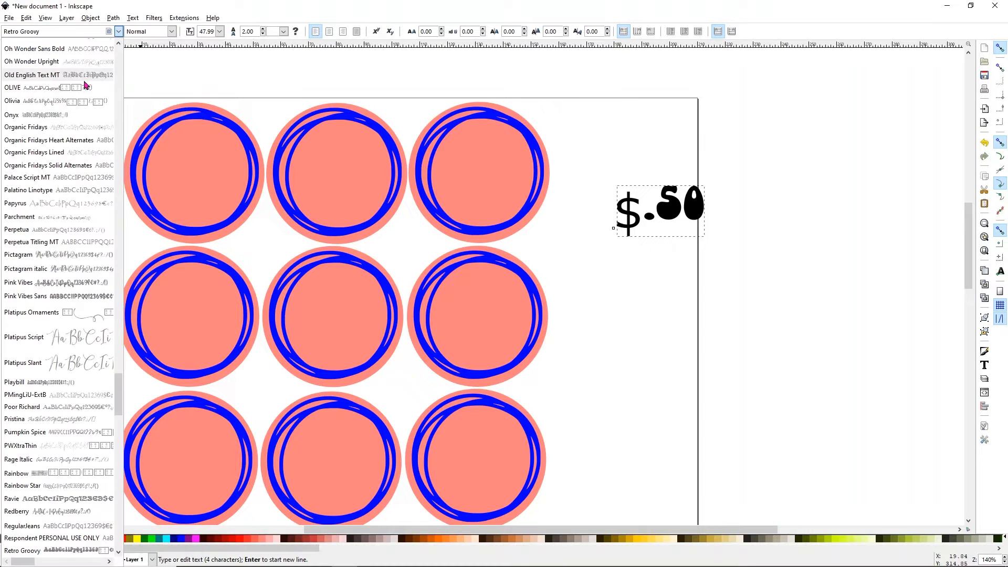
click(71, 51)
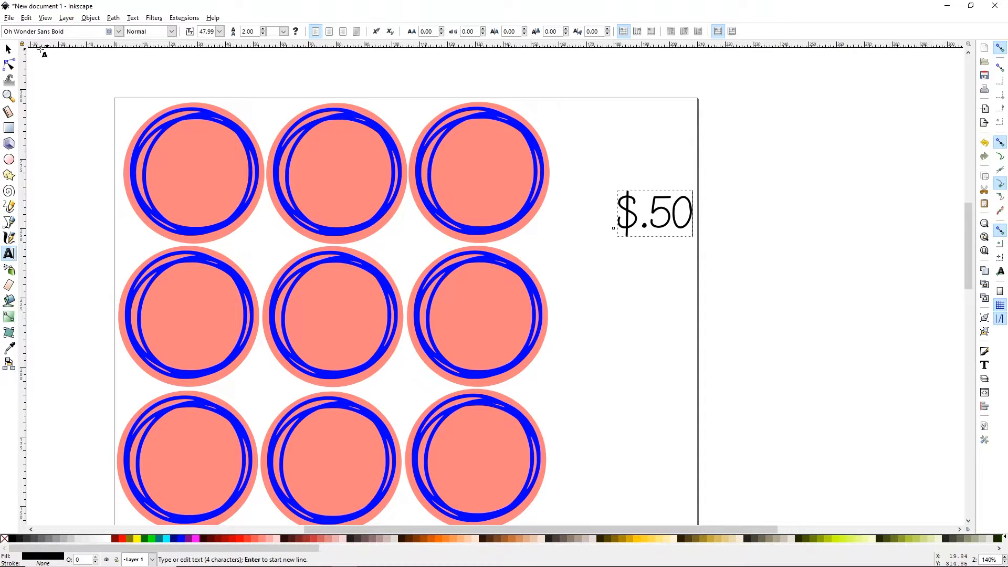
Move the $.50 text into the first circle of the top row and enlarge it to about 1.22 in wide.
click(8, 49)
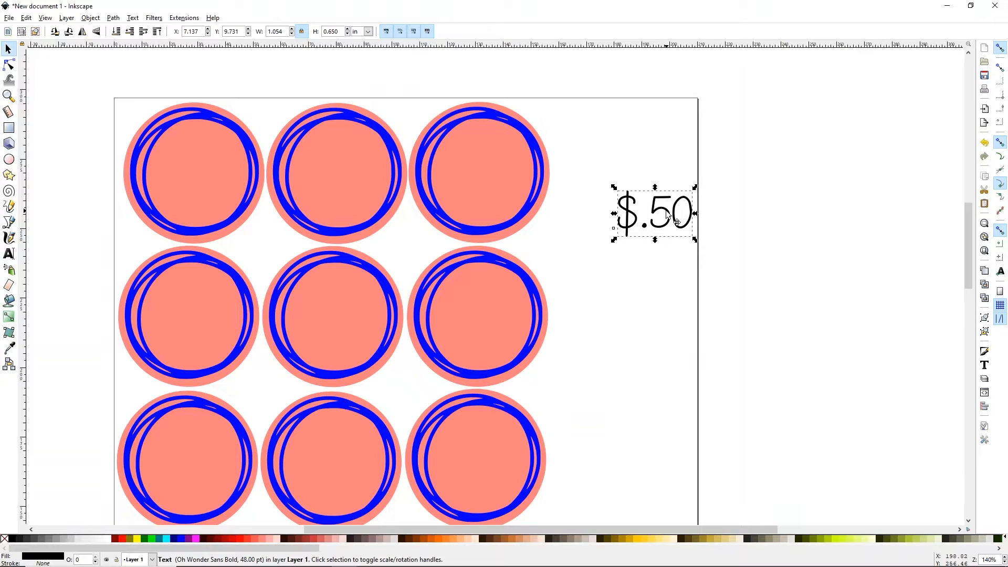
drag(657, 211, 205, 162)
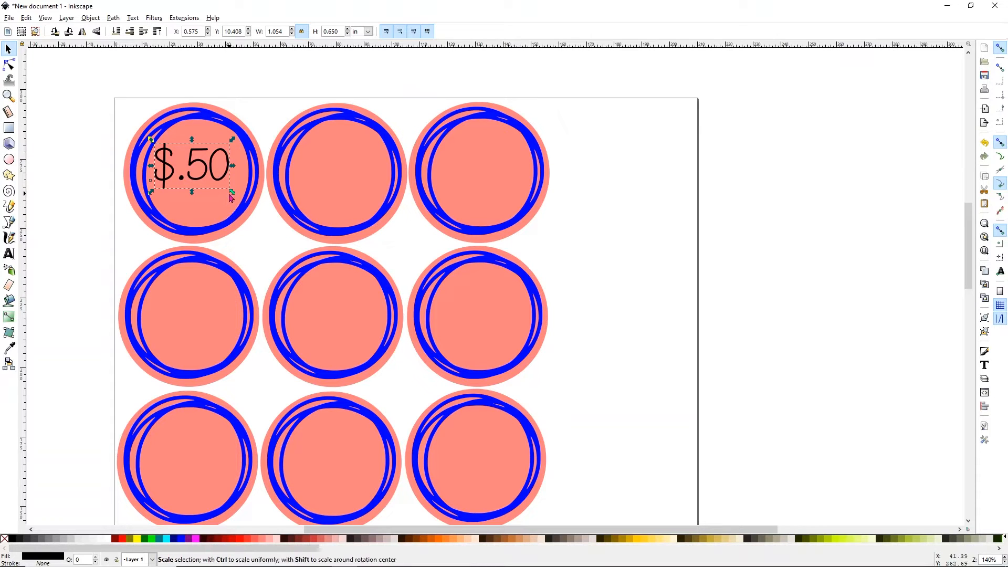
drag(232, 192, 245, 206)
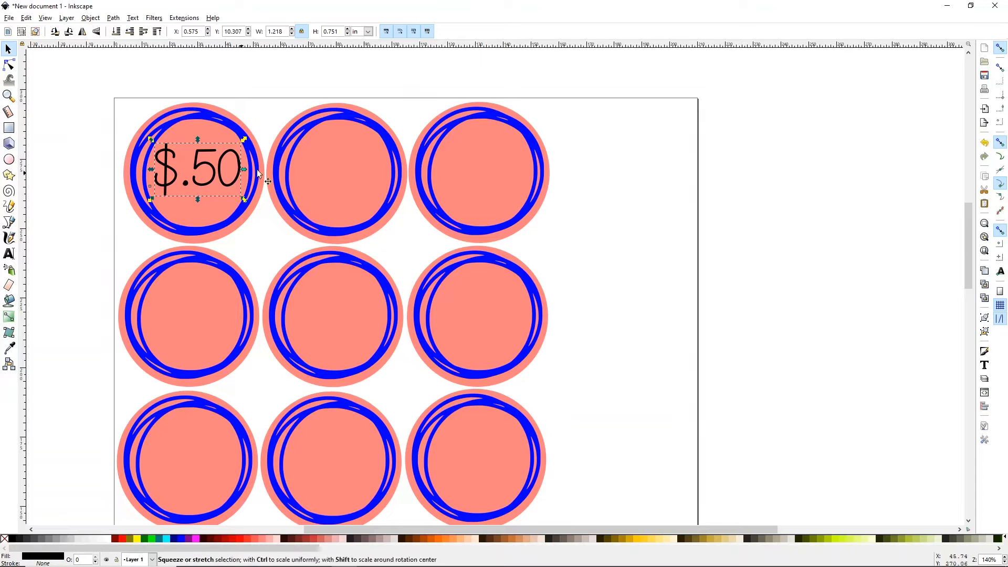
Paste a copy of the $.50 text in the second circle of the top row and change it to "$1".
key(ctrl+v)
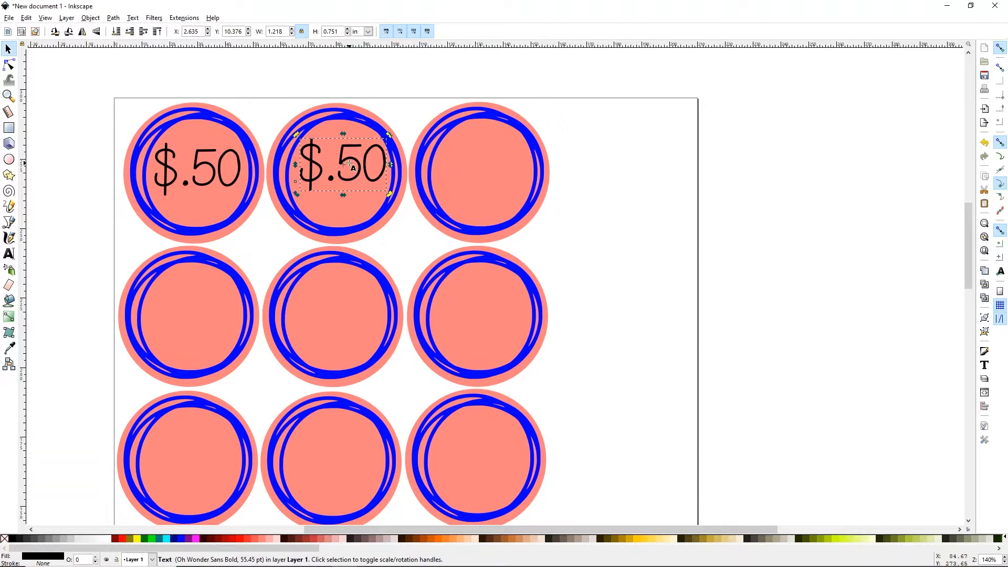
double_click(366, 160)
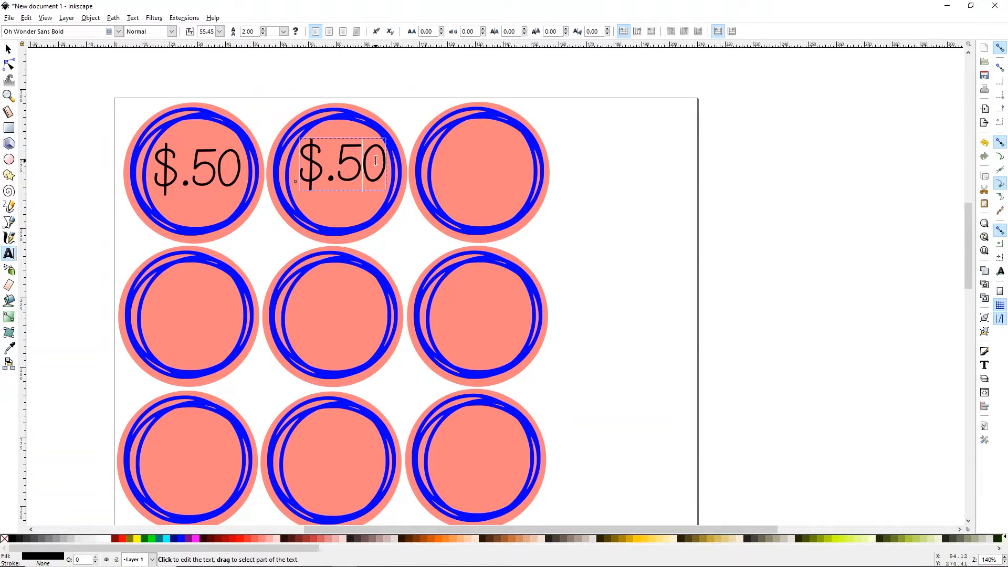
key(Delete)
key(BackSpace)
key(BackSpace)
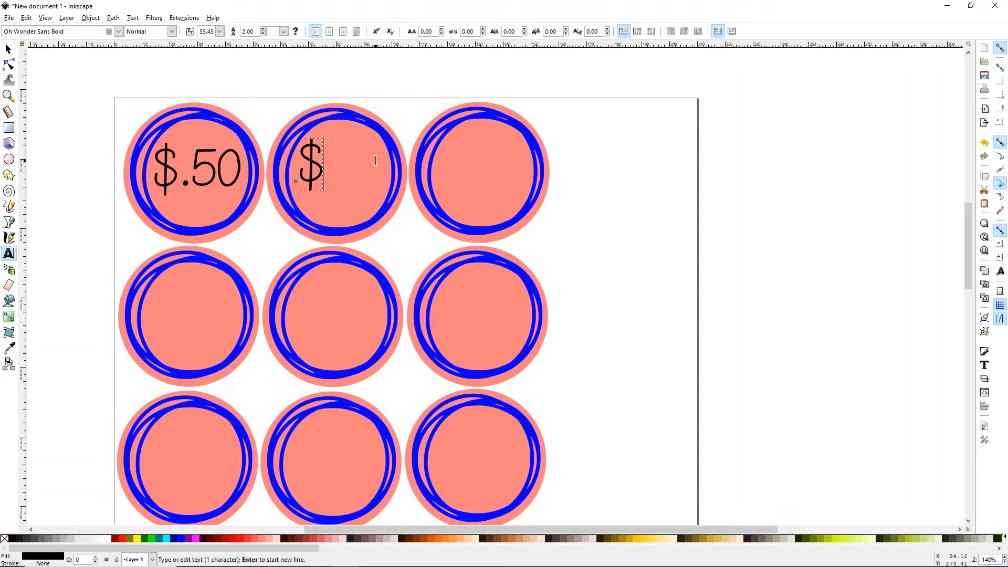
text(1)
key(Escape)
click(735, 154)
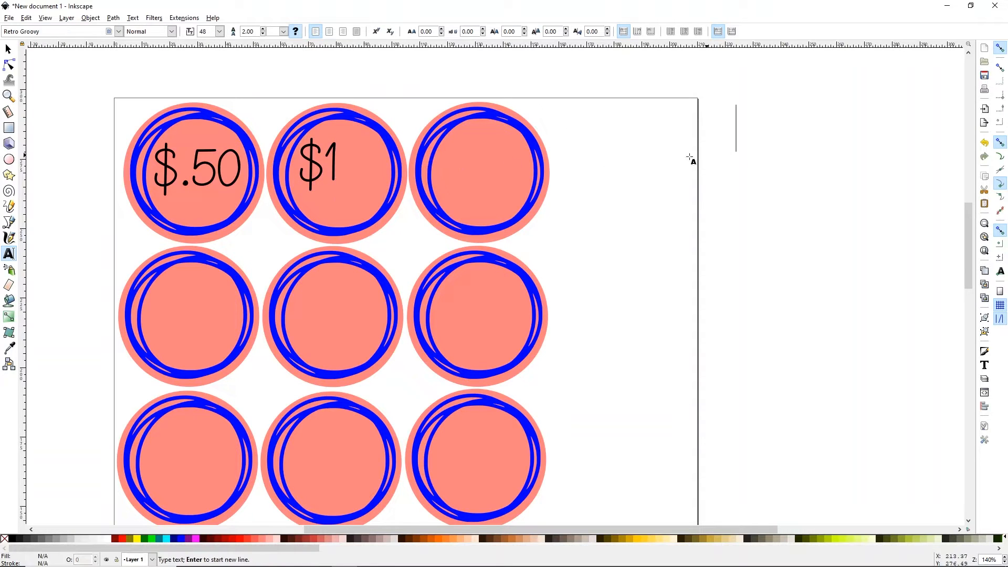
Enlarge the $1 text to about 0.86 in wide and centre it in the second circle.
click(7, 49)
click(321, 174)
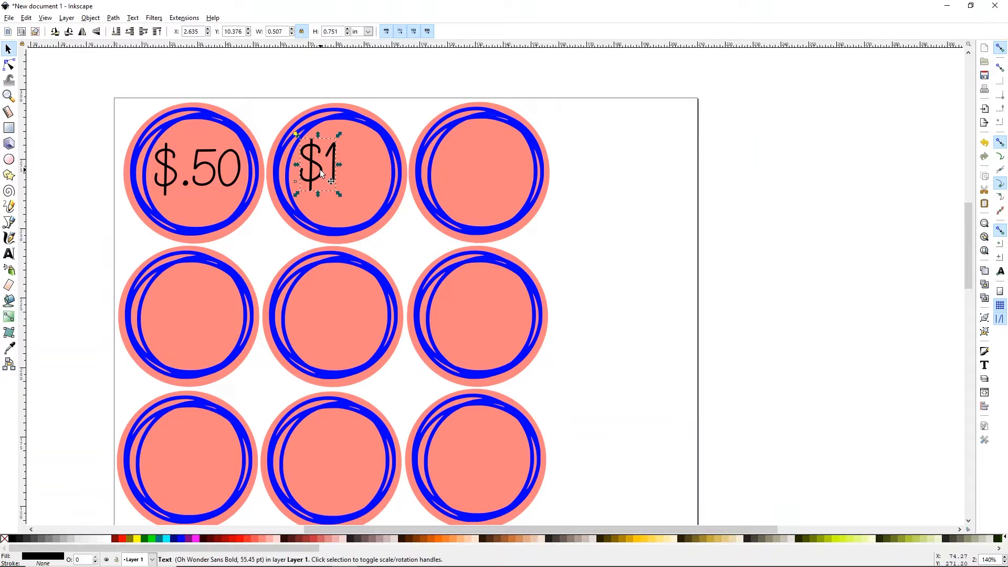
drag(341, 195, 359, 222)
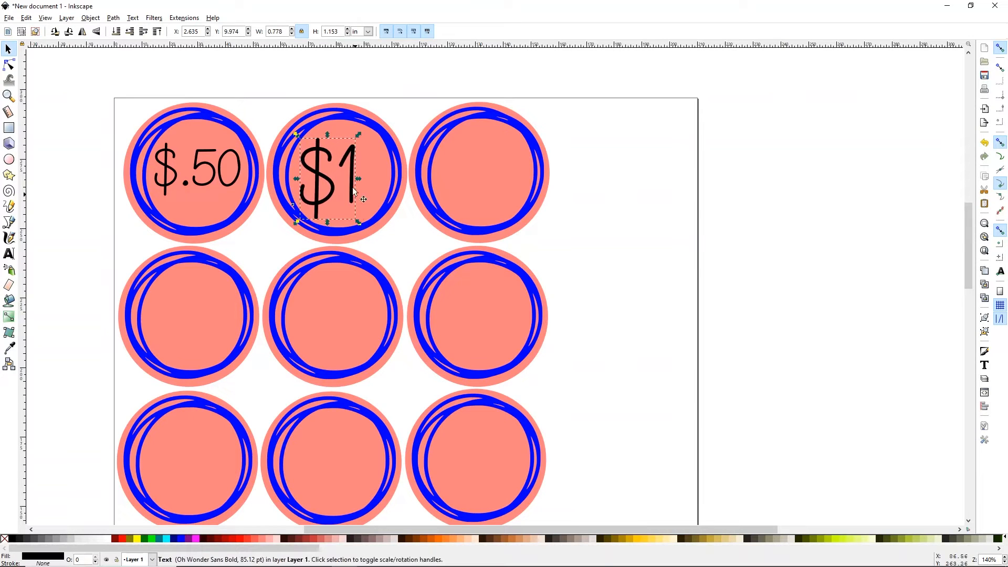
drag(328, 182, 333, 174)
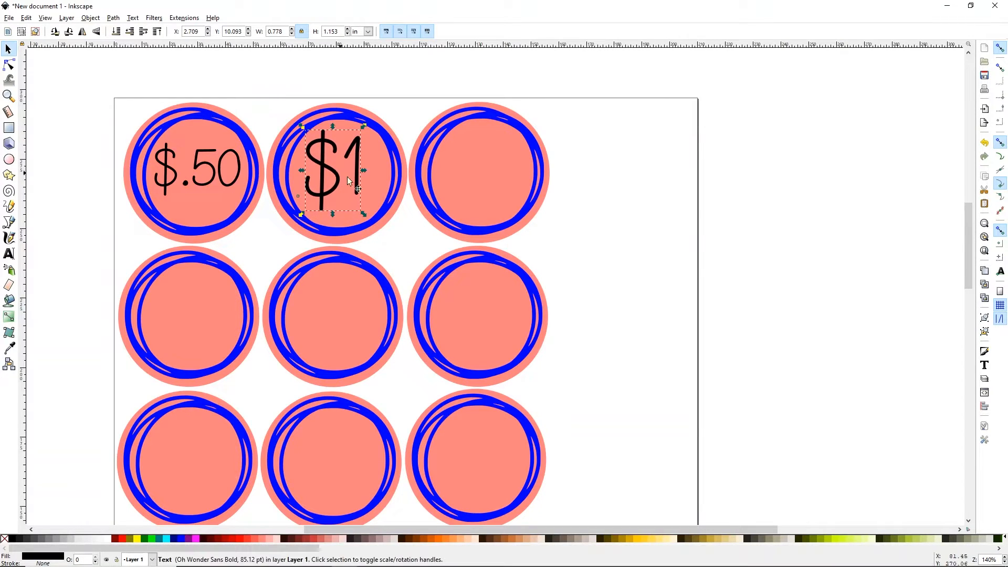
drag(366, 220, 373, 229)
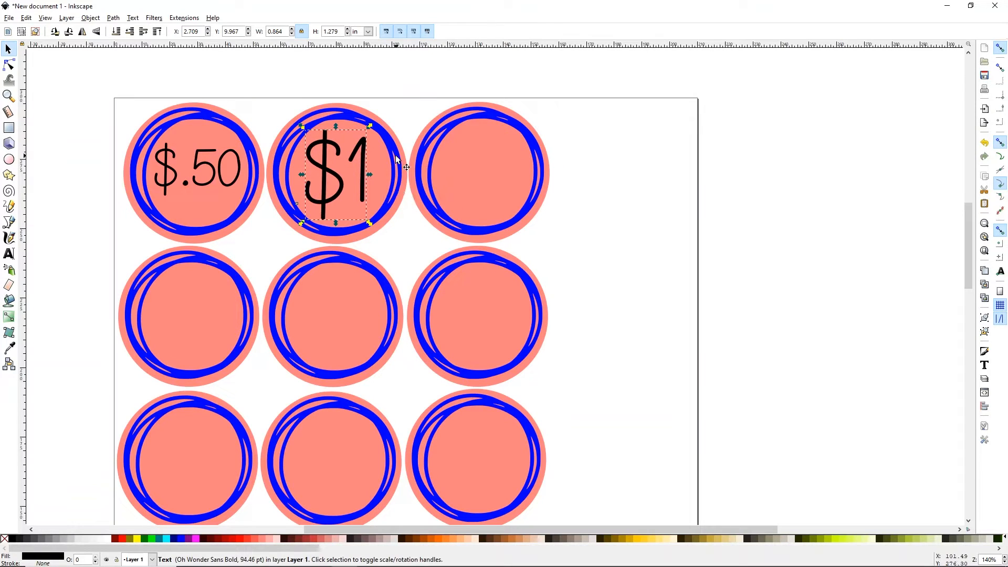
Paste a copy of the $.50 text in the third circle and replace its wording with "CHOOSE MOVIE" on two lines.
key(ctrl)
text($.50)
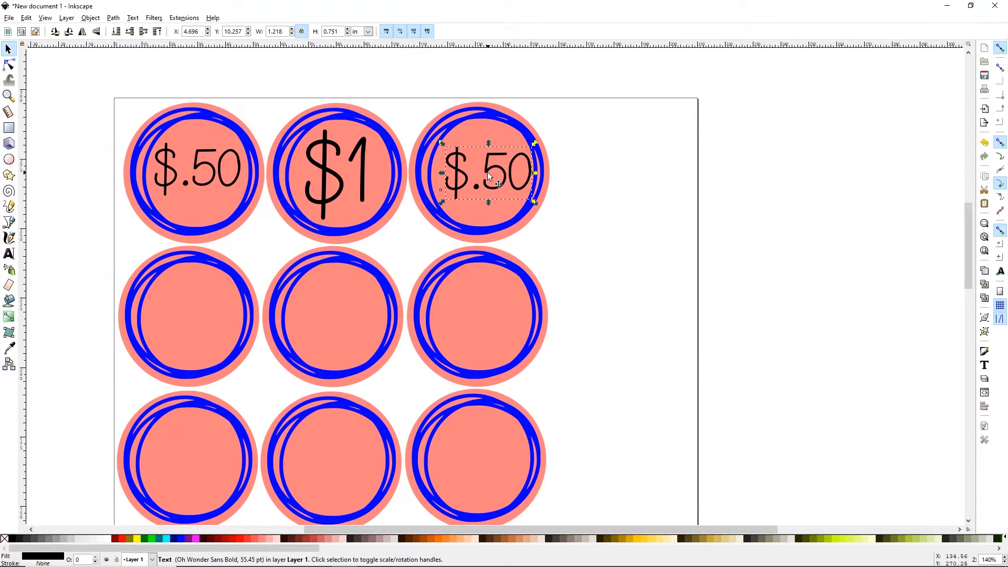
double_click(493, 167)
drag(531, 169, 442, 168)
key(BackSpace)
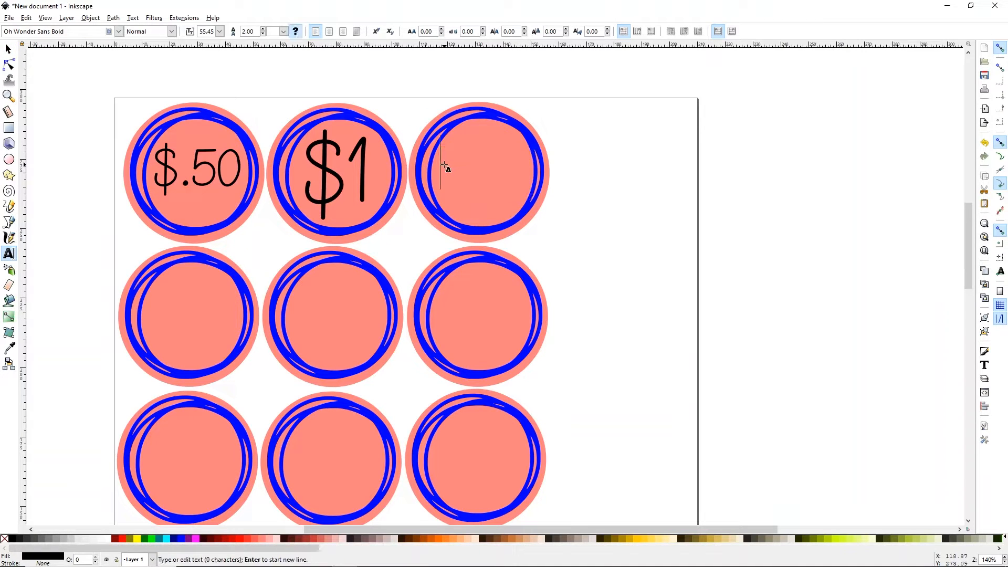
text(CHOOSE)
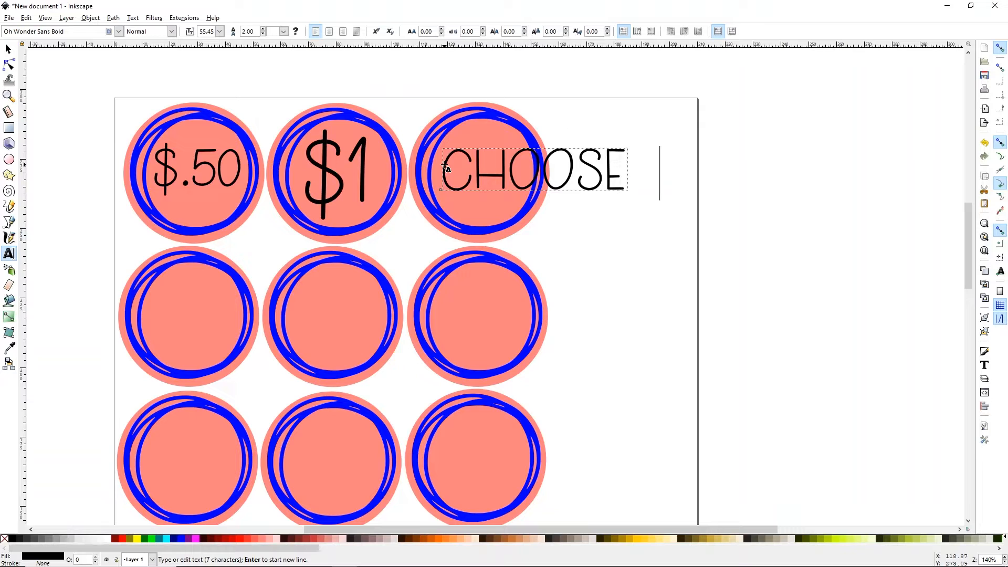
key(Return)
text(MOVIE)
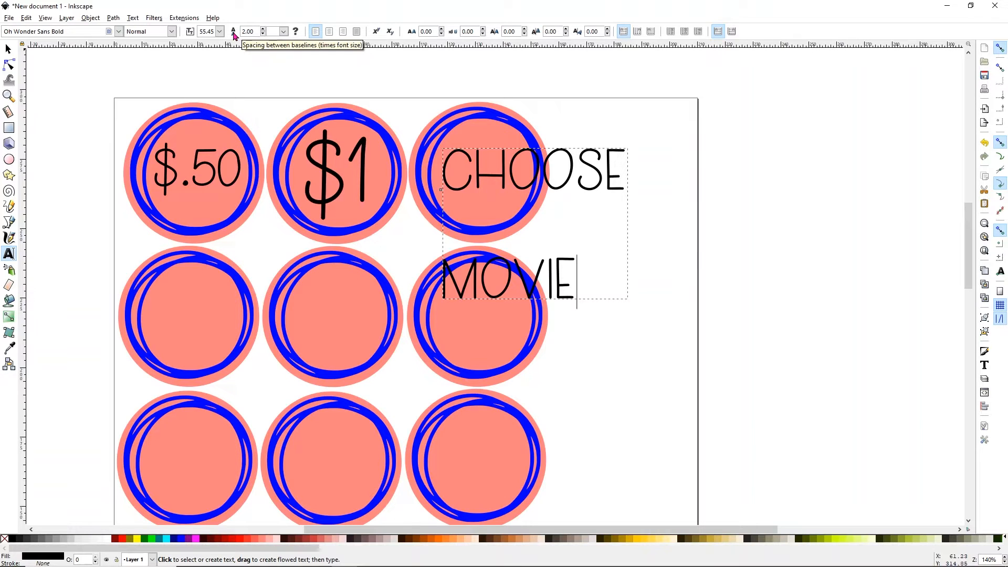
Try line spacings of 1.00 and 0.00 on the CHOOSE MOVIE text, and return to 1.00.
click(263, 35)
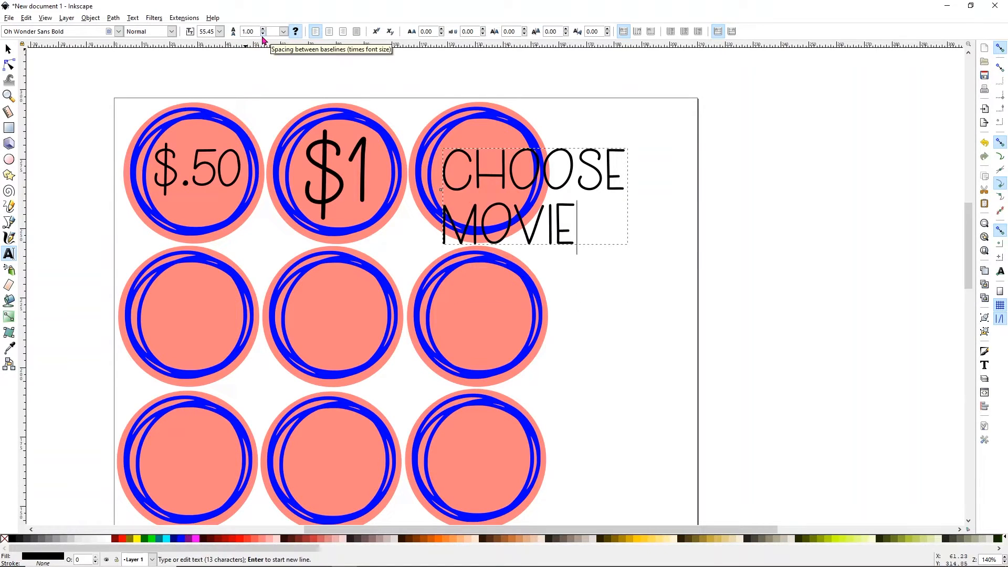
click(264, 35)
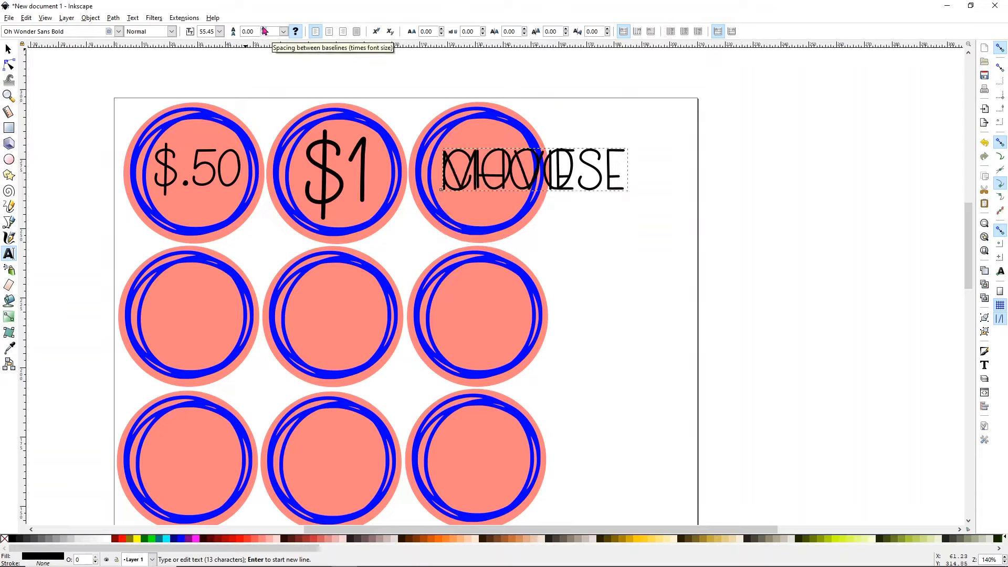
click(263, 29)
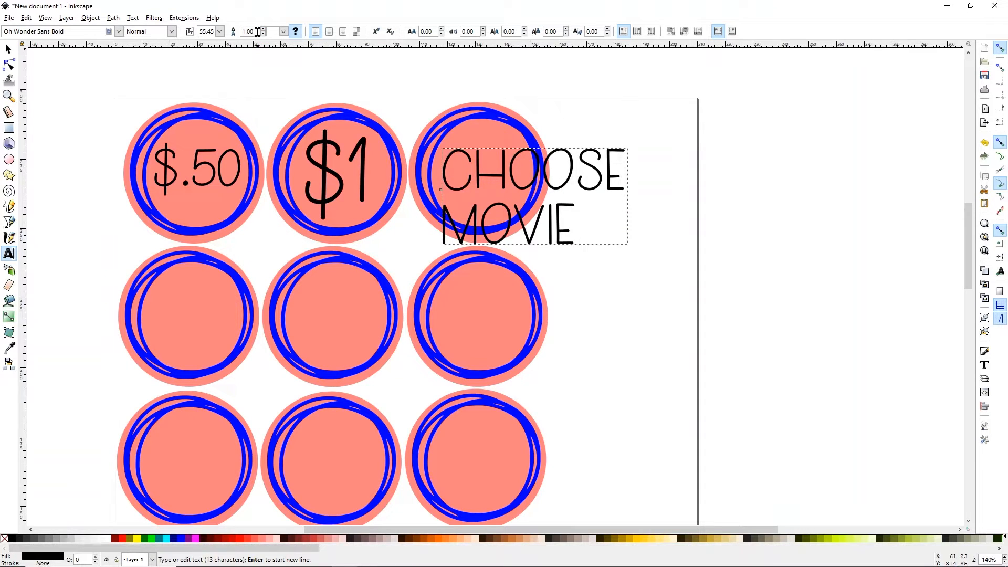
Try a line spacing of 0.7 on the CHOOSE MOVIE text.
click(257, 32)
key(BackSpace)
key(BackSpace)
key(BackSpace)
key(BackSpace)
text(=)
text(.7)
key(BackSpace)
text(.7)
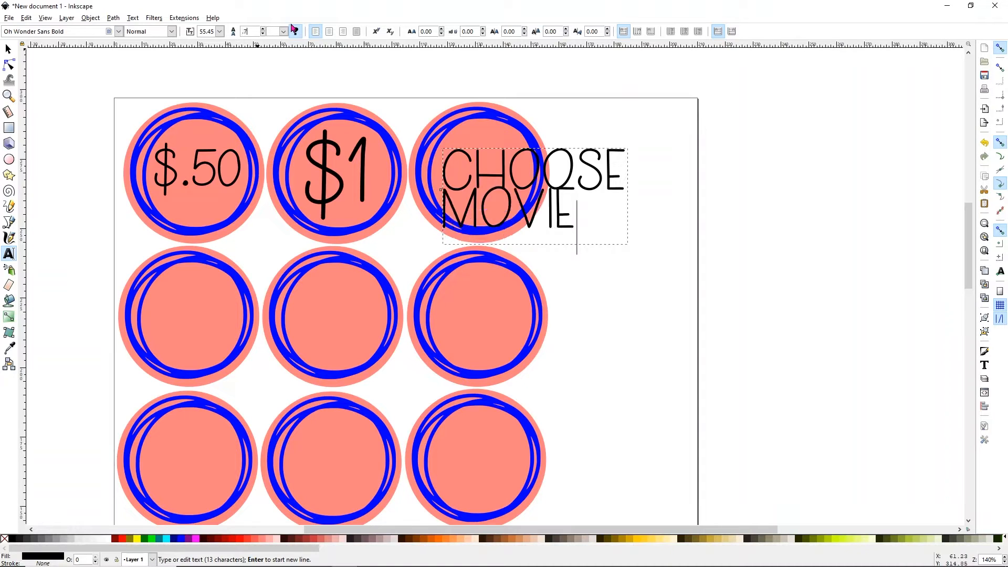
key(Return)
Try a line spacing of 0.50 on the CHOOSE MOVIE text, and settle on 0.80.
key(BackSpace)
key(BackSpace)
text(50)
key(Return)
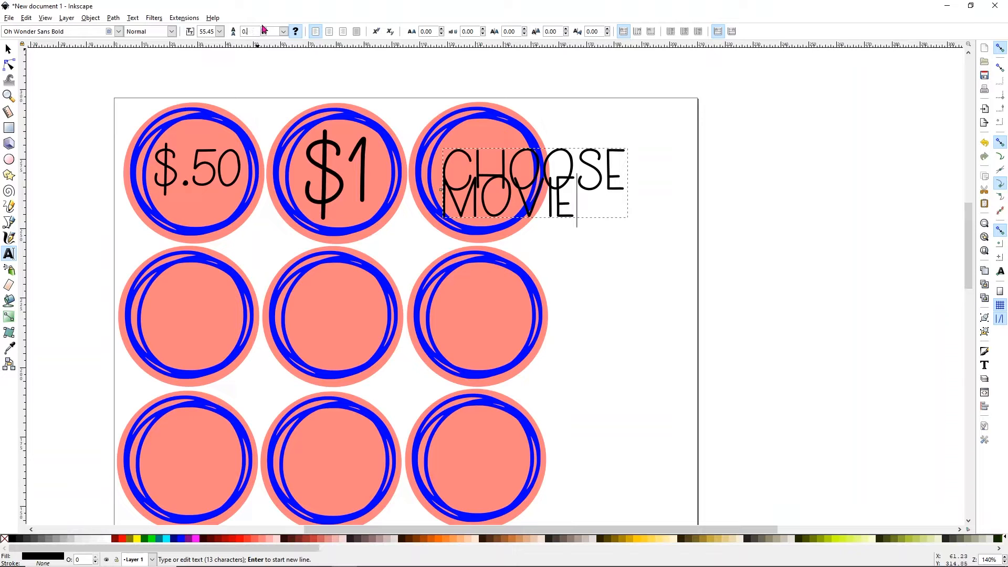
text(8)
key(Return)
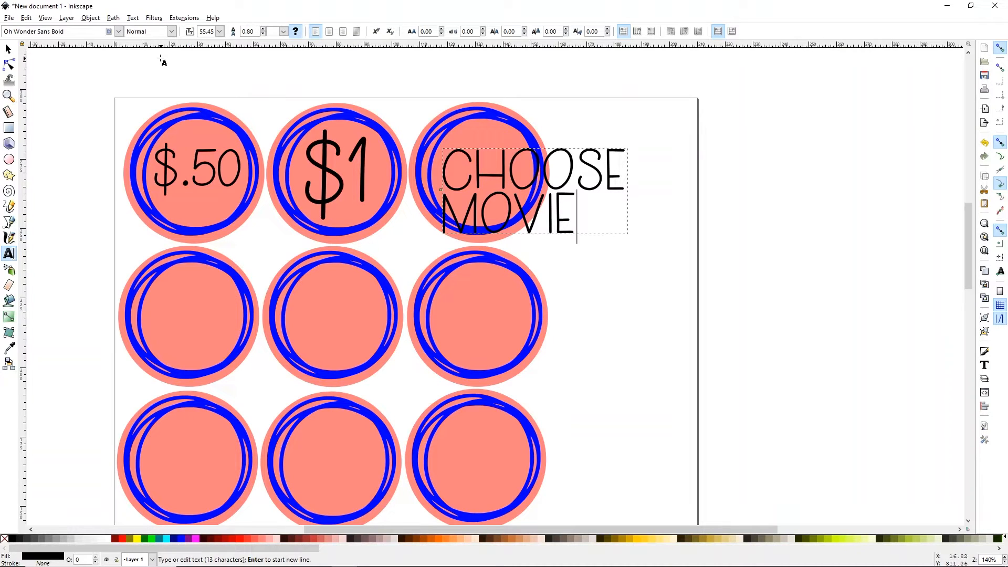
Shrink the CHOOSE MOVIE text to about 1.18 in wide inside the third circle and try the OLIVE font on it.
click(8, 49)
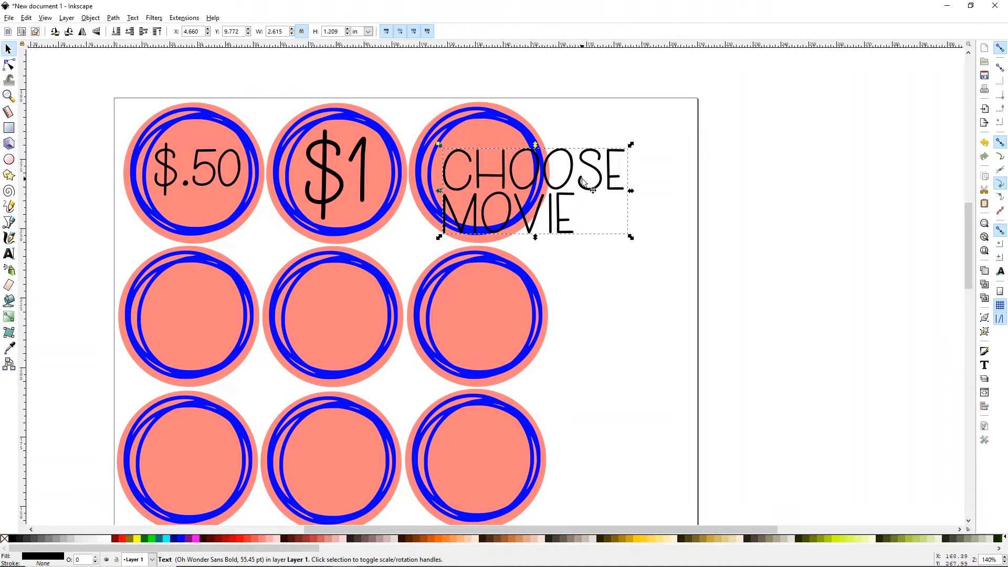
drag(631, 237, 542, 175)
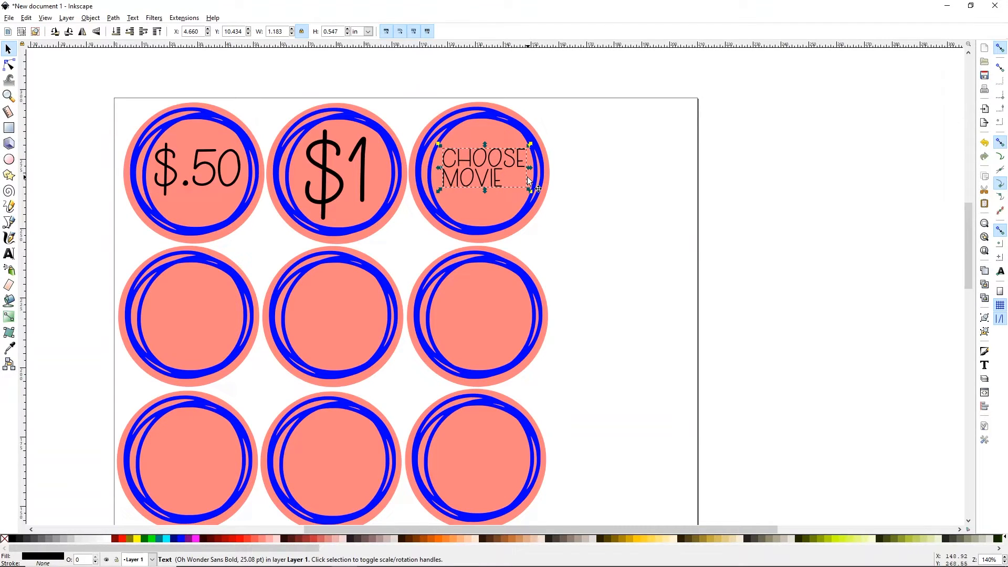
double_click(504, 164)
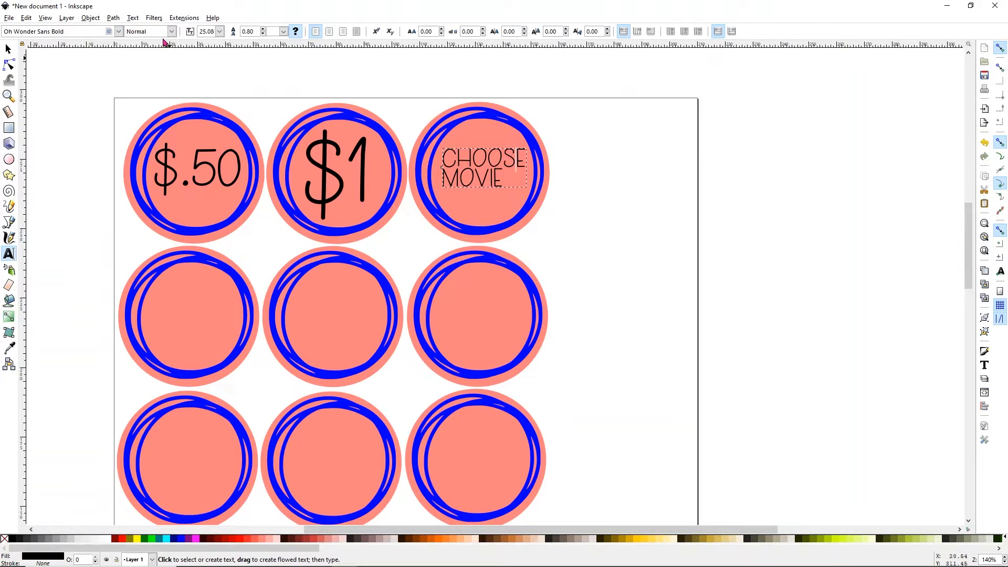
click(118, 31)
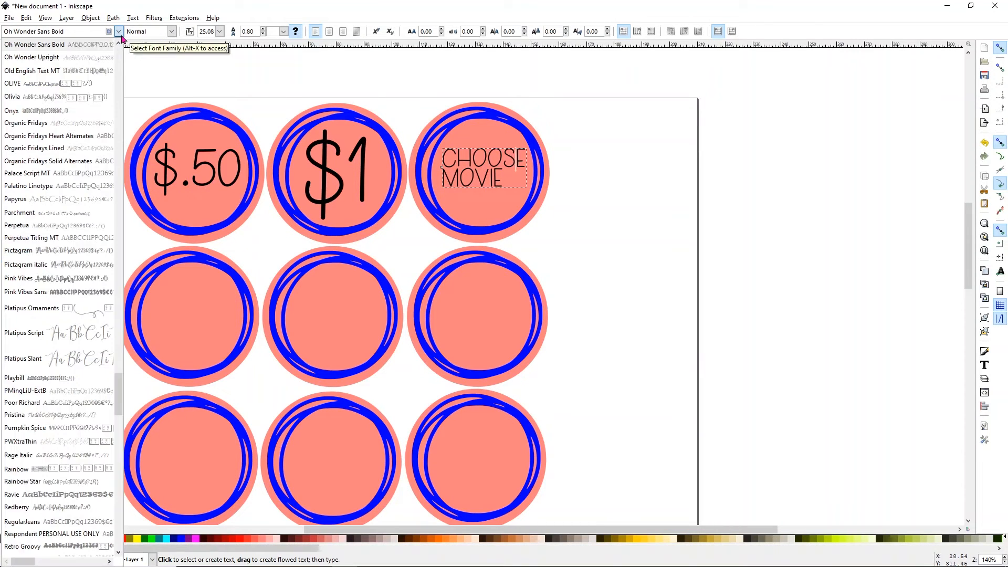
click(58, 84)
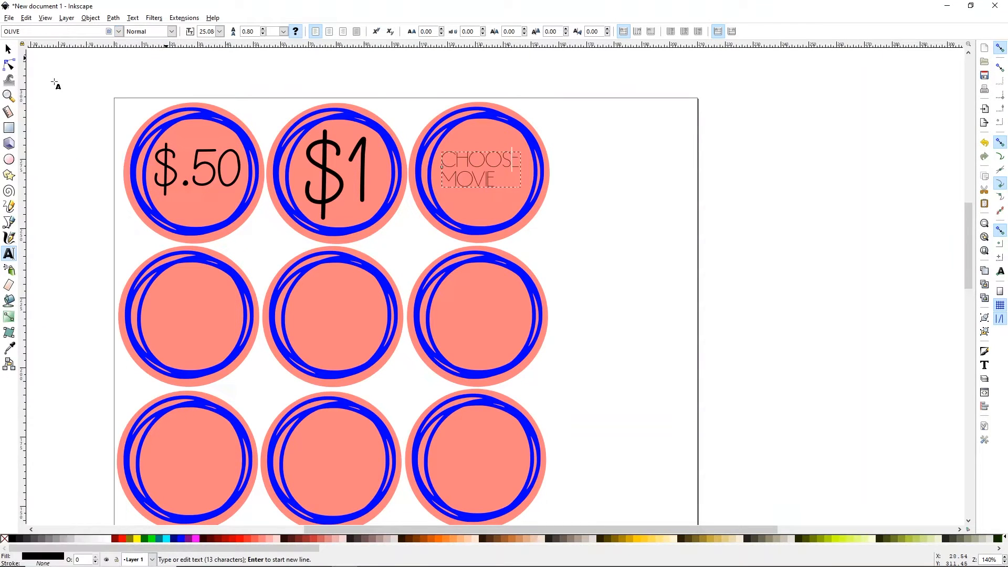
Change the font of the CHOOSE MOVIE text to Moon Flower.
click(118, 31)
scroll(63, 141, up, 5)
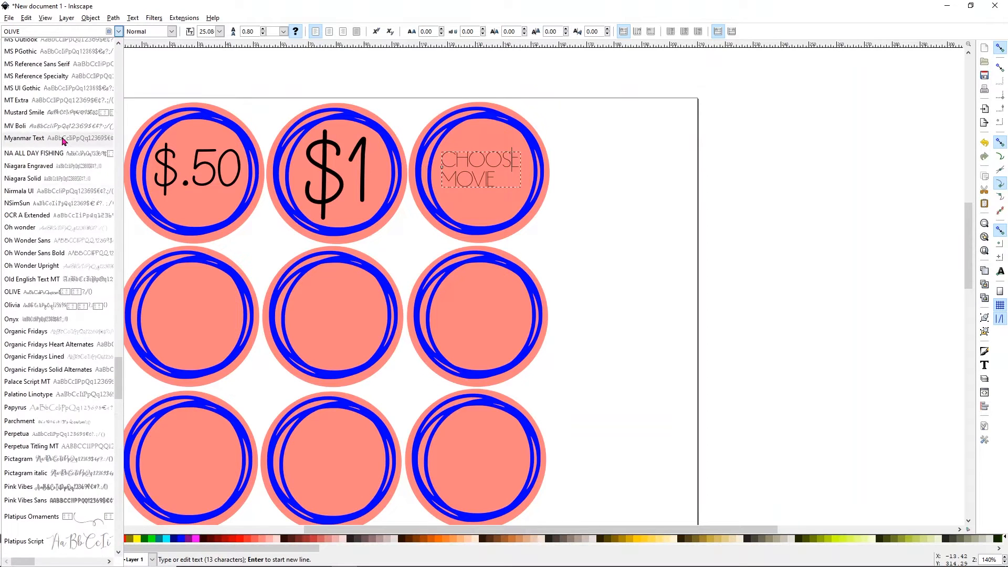
scroll(63, 141, up, 7)
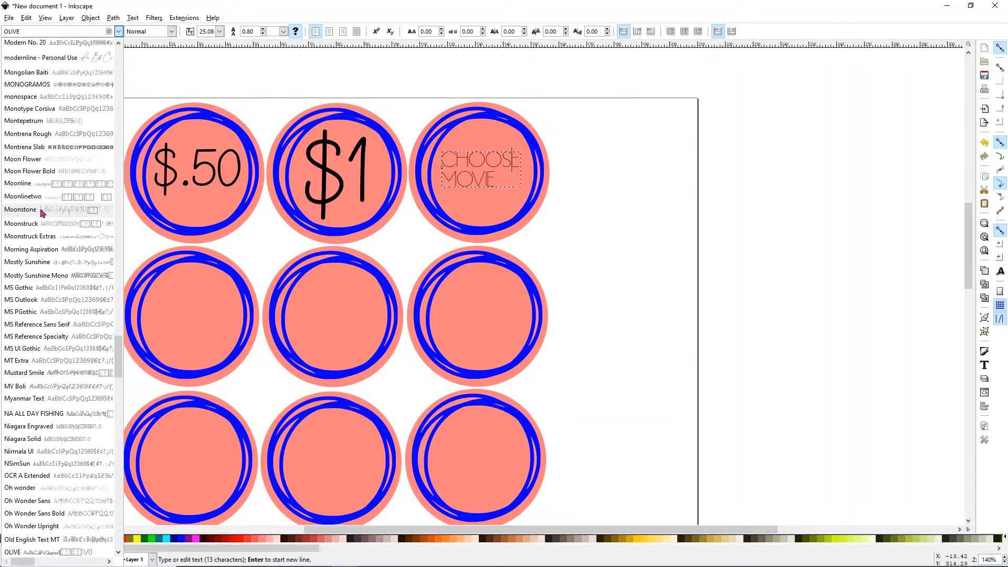
click(31, 159)
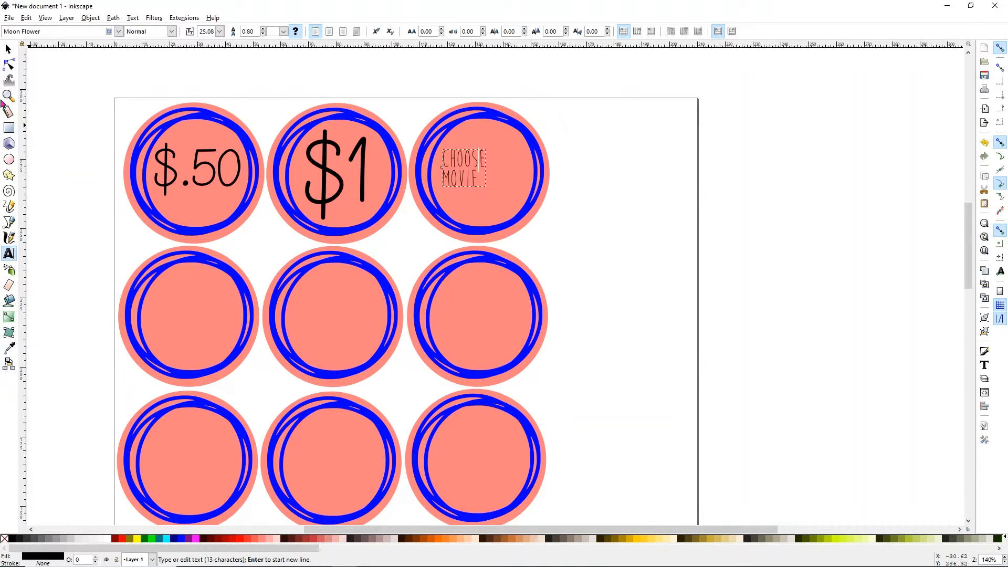
Enlarge the CHOOSE MOVIE text to about 1.18 in wide and position it in the middle of the third circle.
click(8, 49)
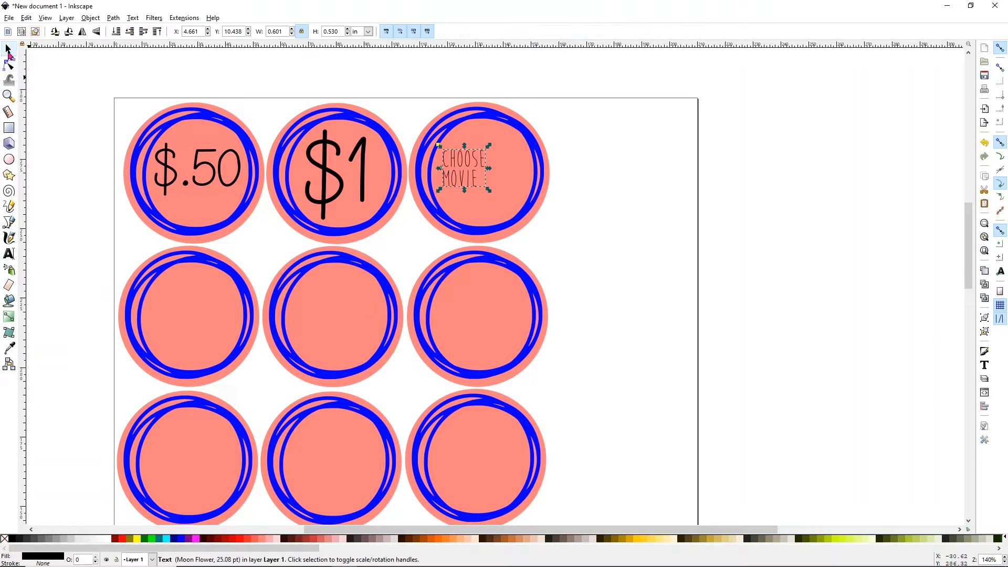
mouse_move(488, 190)
mouse_down()
mouse_move(546, 230)
mouse_move(483, 193)
mouse_move(486, 205)
mouse_up()
click(508, 172)
drag(507, 171, 509, 156)
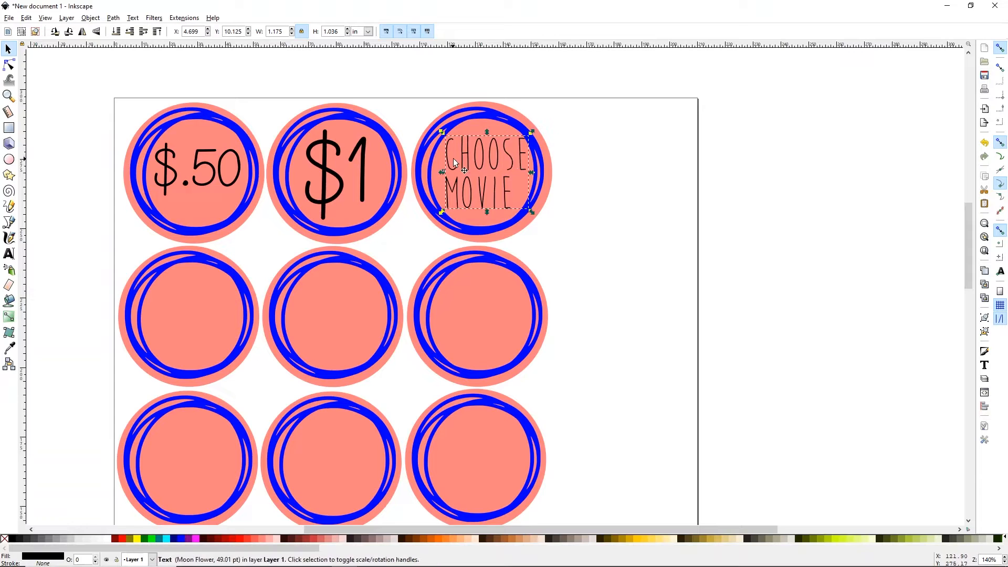
key(e)
click(488, 170)
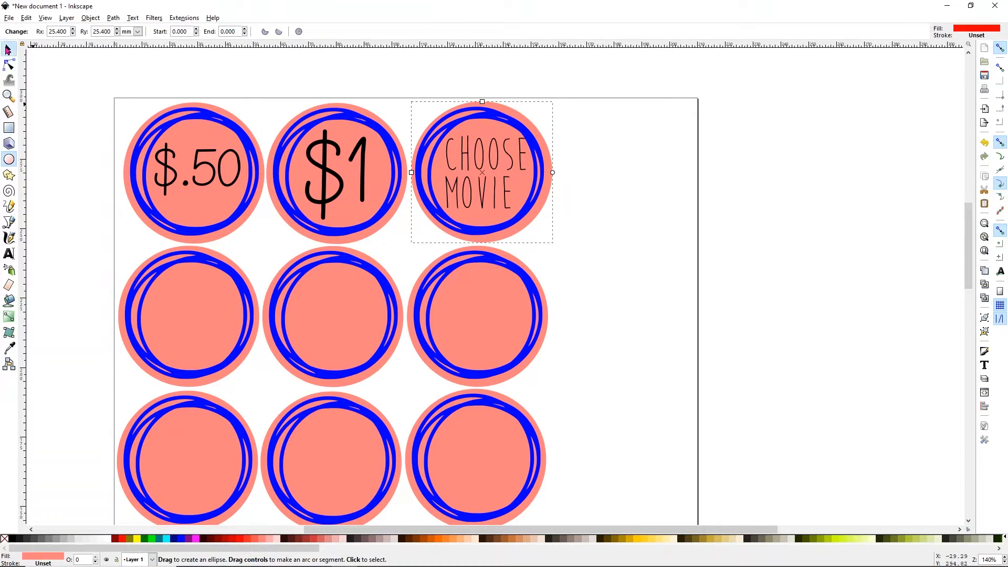
click(8, 49)
Center-align the two lines of the CHOOSE MOVIE text.
click(484, 154)
double_click(484, 153)
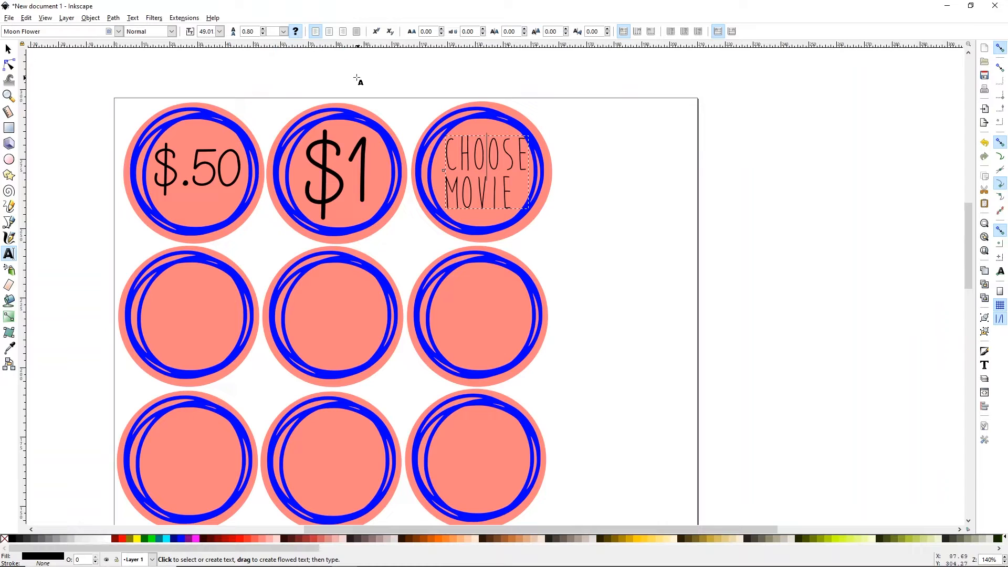
click(330, 33)
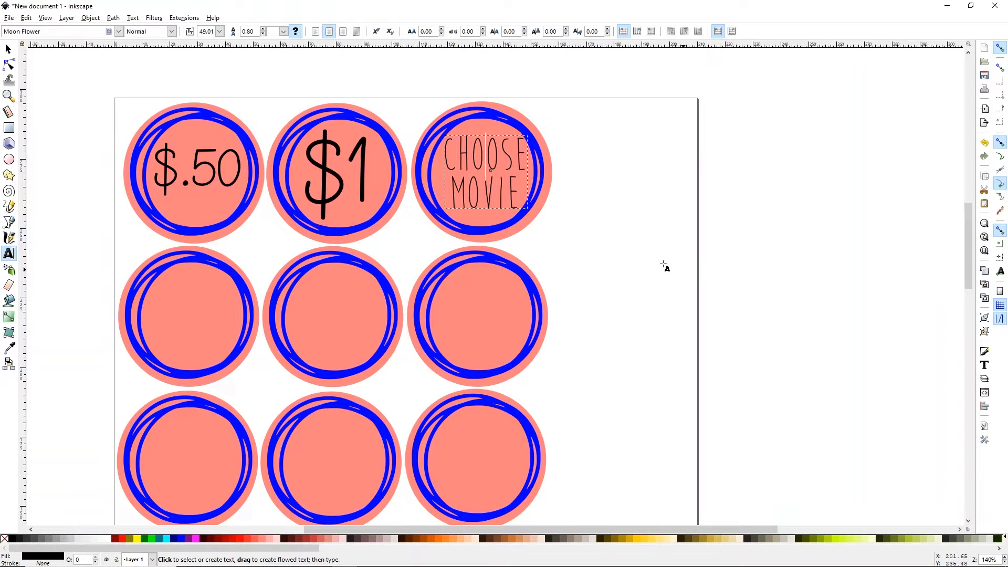
click(8, 50)
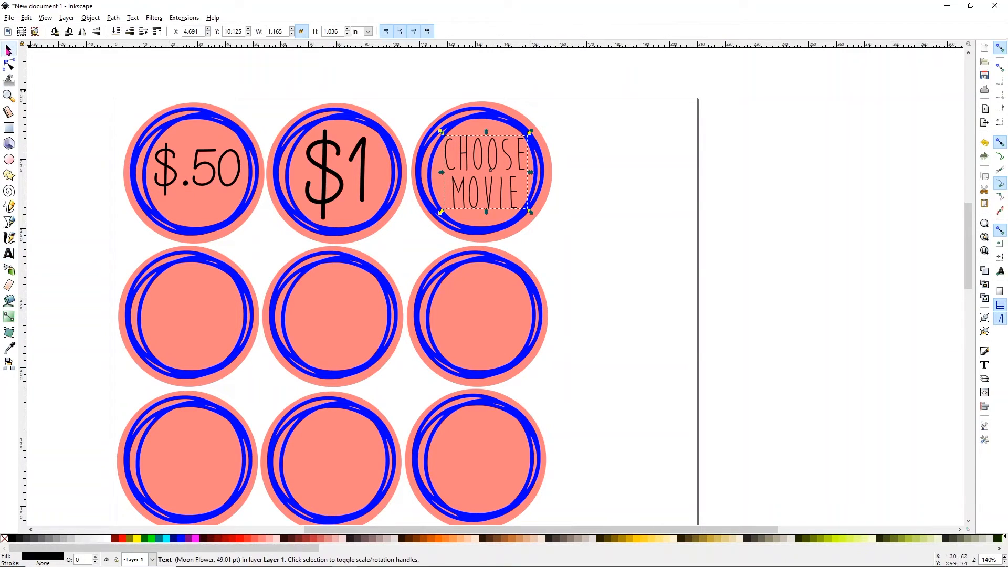
Paste a copy of the CHOOSE MOVIE text in the second row's first circle and replace its wording with "ZOO TRIP" on two lines.
click(601, 194)
click(494, 162)
key(ctrl+v)
double_click(190, 322)
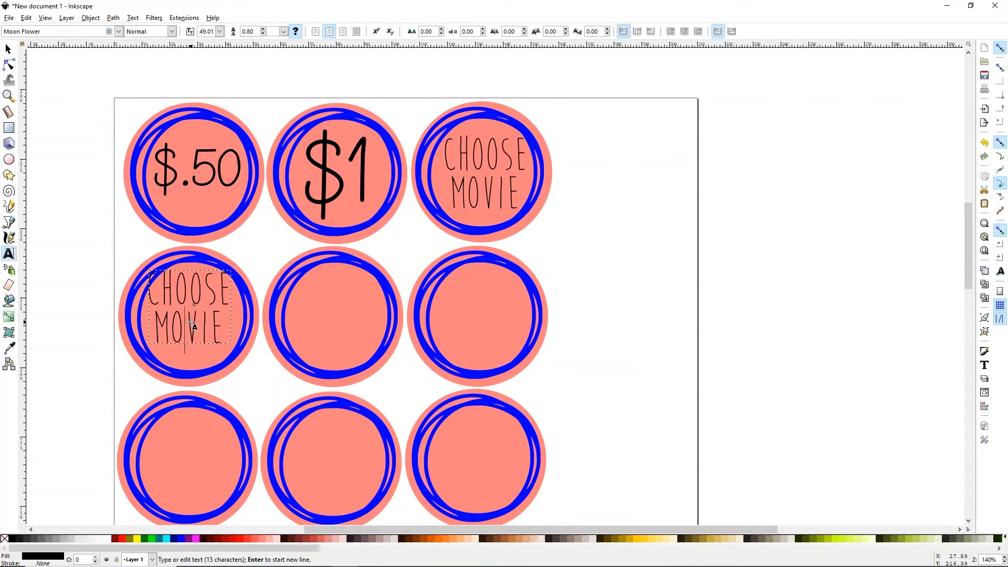
drag(230, 336, 151, 300)
key(ctrl+c)
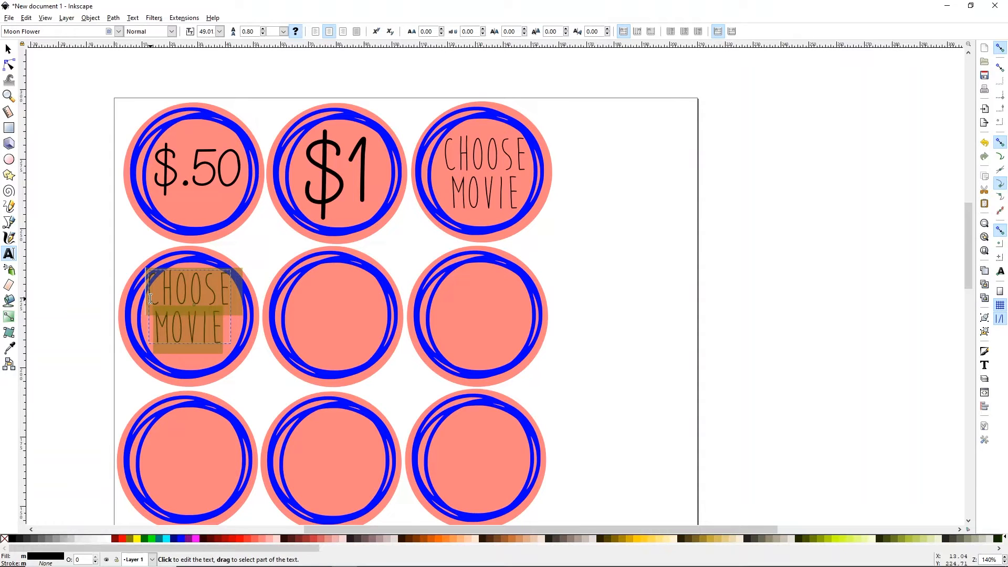
text(ZOO)
key(Return)
text(TIP)
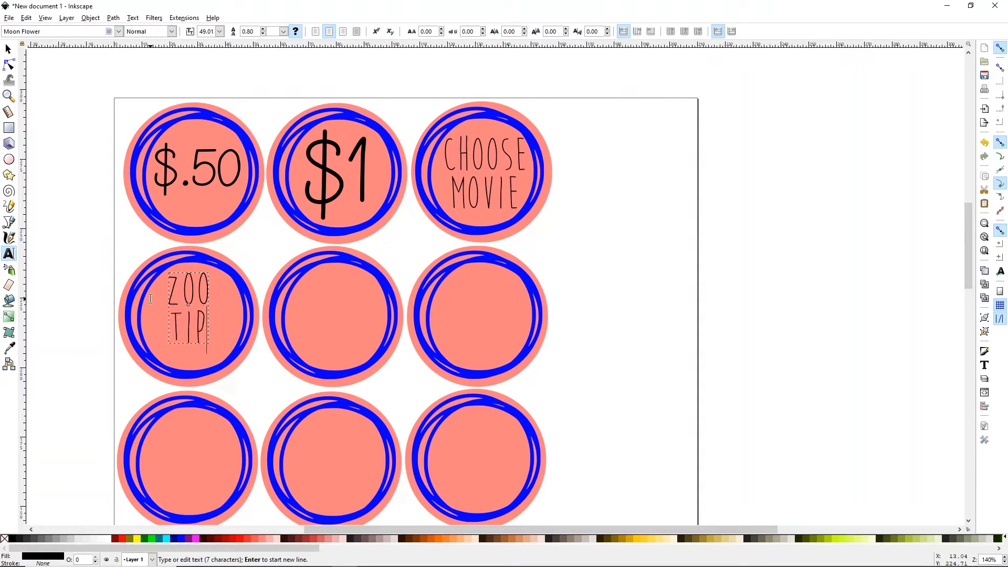
key(BackSpace)
key(BackSpace)
text(RIP)
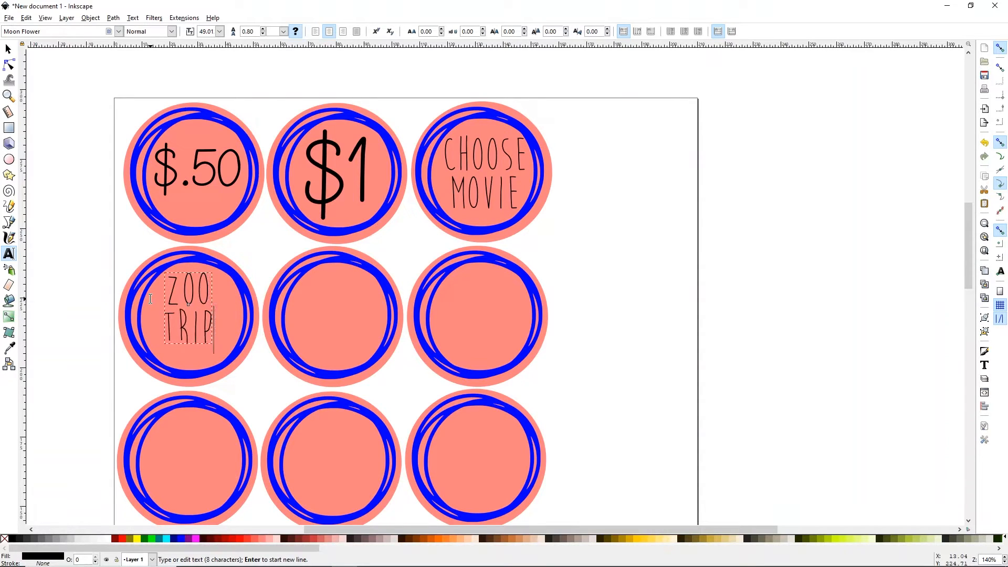
Enlarge the ZOO TRIP text to about 0.84 in wide and center it in its circle.
click(7, 50)
drag(194, 279, 183, 285)
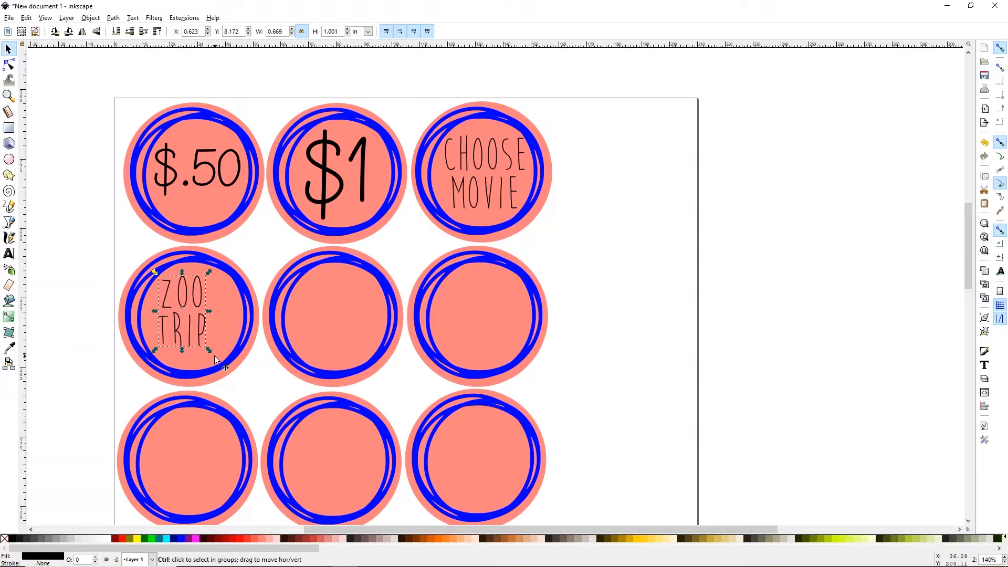
drag(209, 350, 237, 376)
drag(212, 341, 215, 335)
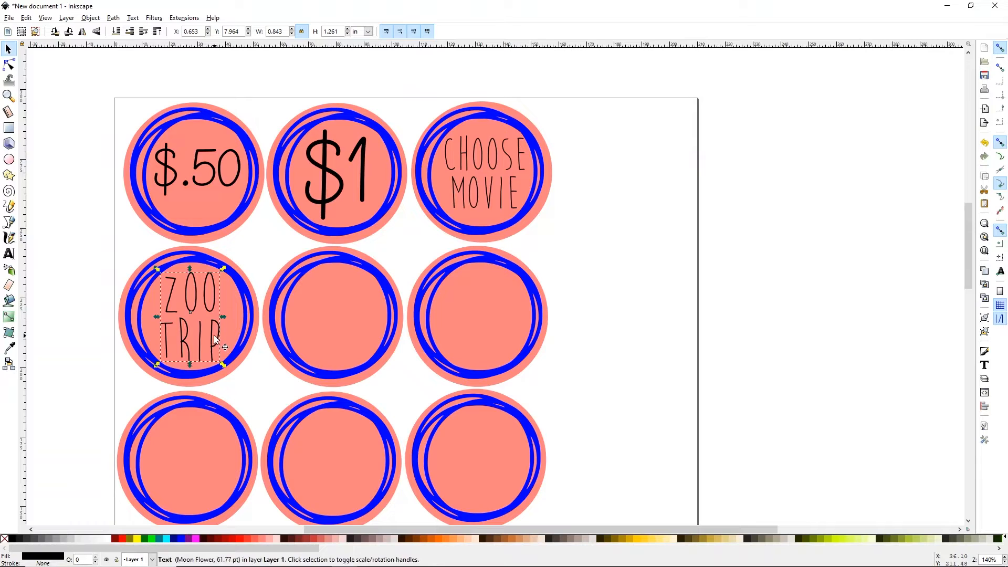
Paste a copy of the CHOOSE MOVIE text in the second row's middle circle and clear its wording.
key(ctrl+v)
double_click(345, 312)
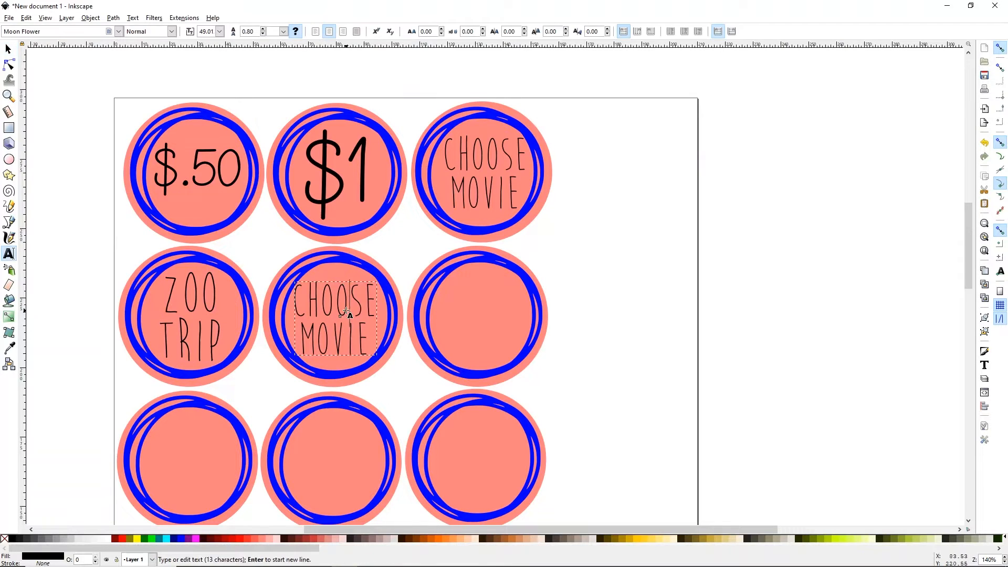
click(369, 338)
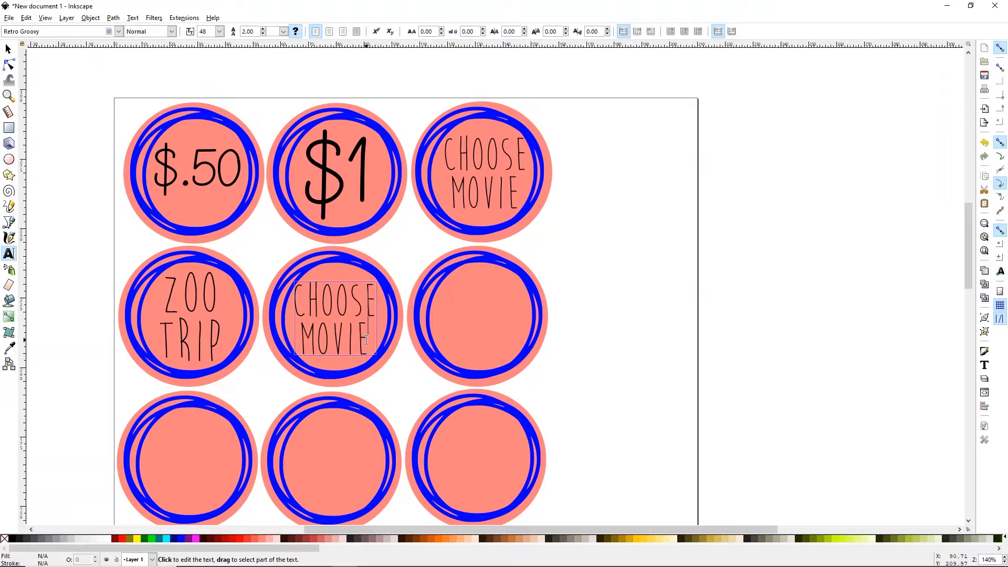
drag(370, 339, 296, 307)
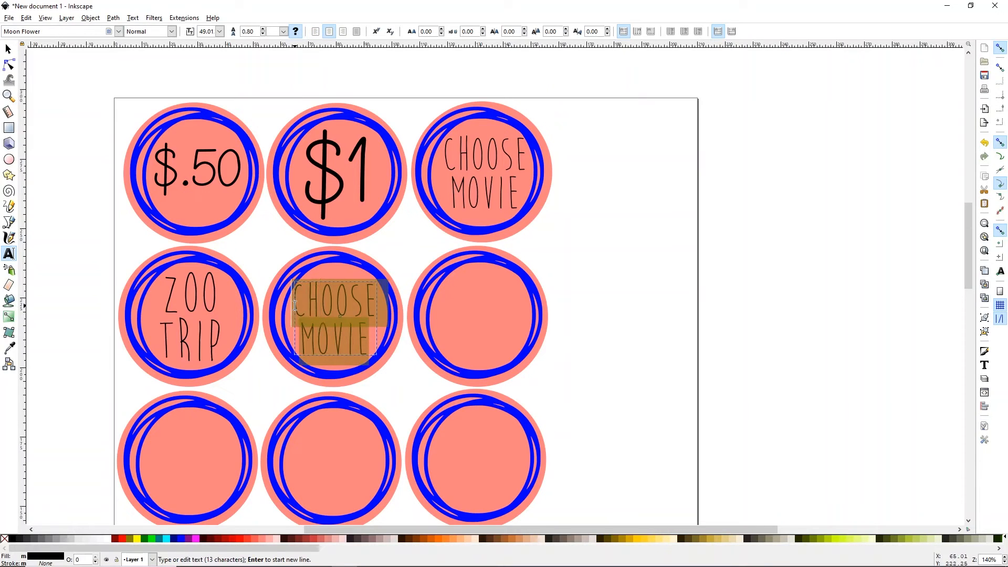
key(BackSpace)
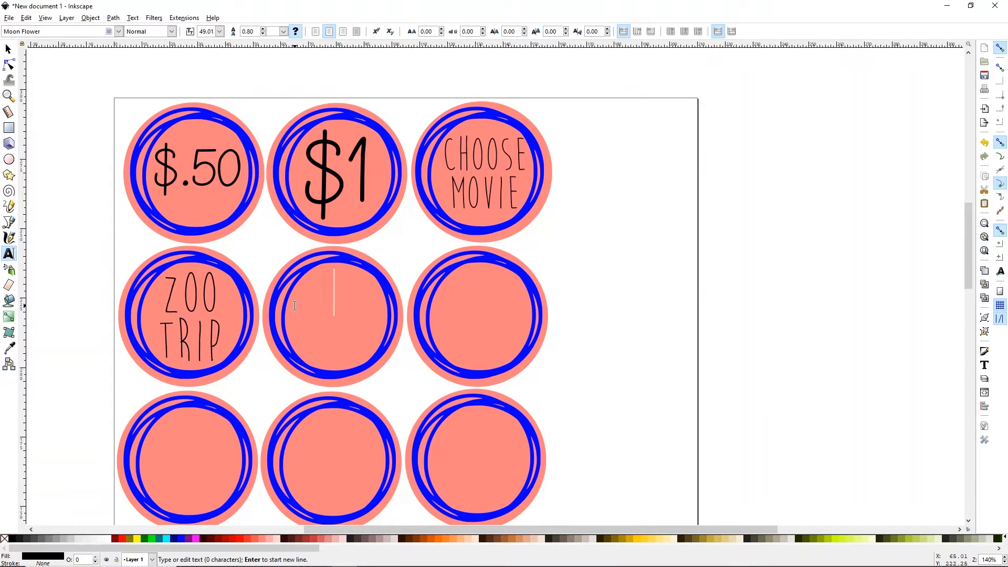
Enter "PICK DINNER" on two lines in the emptied text and center it in the second row's middle circle.
text(DINNER)
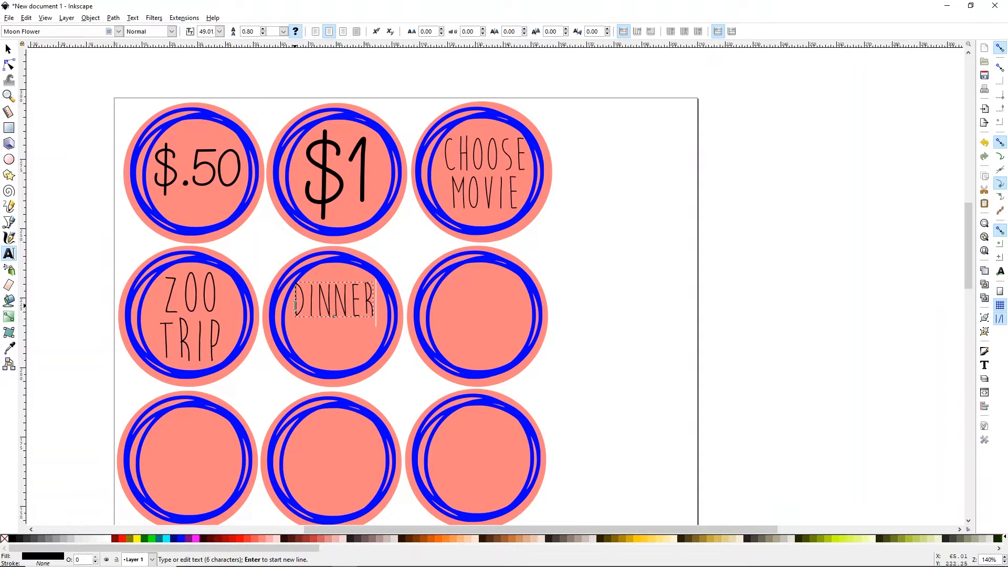
key(BackSpace)
key(BackSpace)
key(BackSpace)
key(BackSpace)
key(BackSpace)
key(BackSpace)
text(PIC)
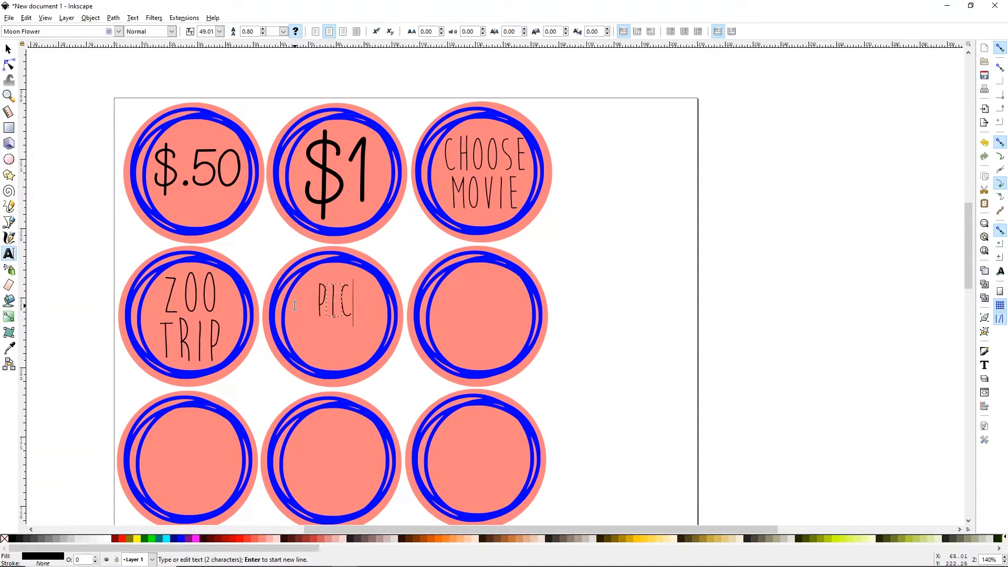
text(K)
key(Return)
text(DINNER)
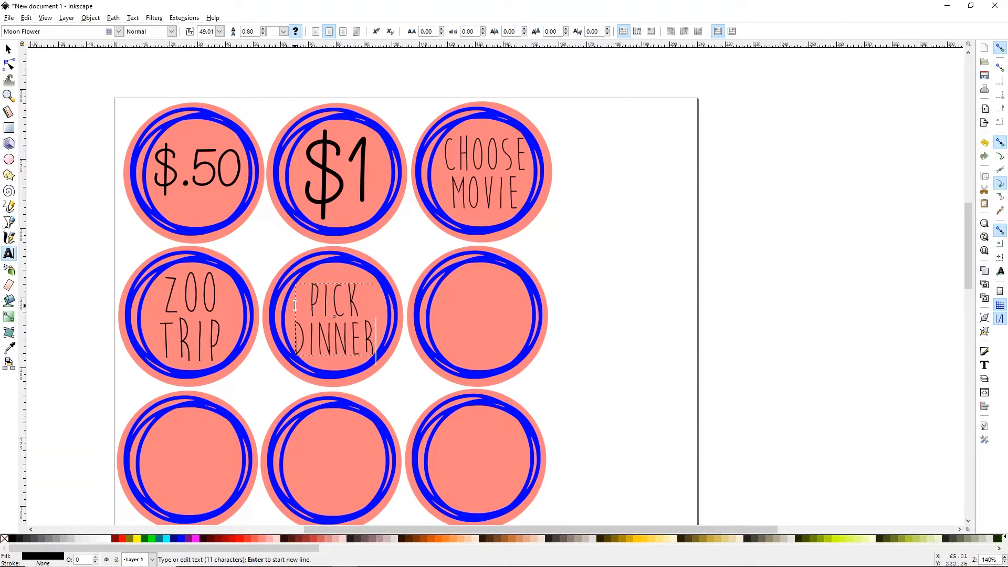
click(8, 49)
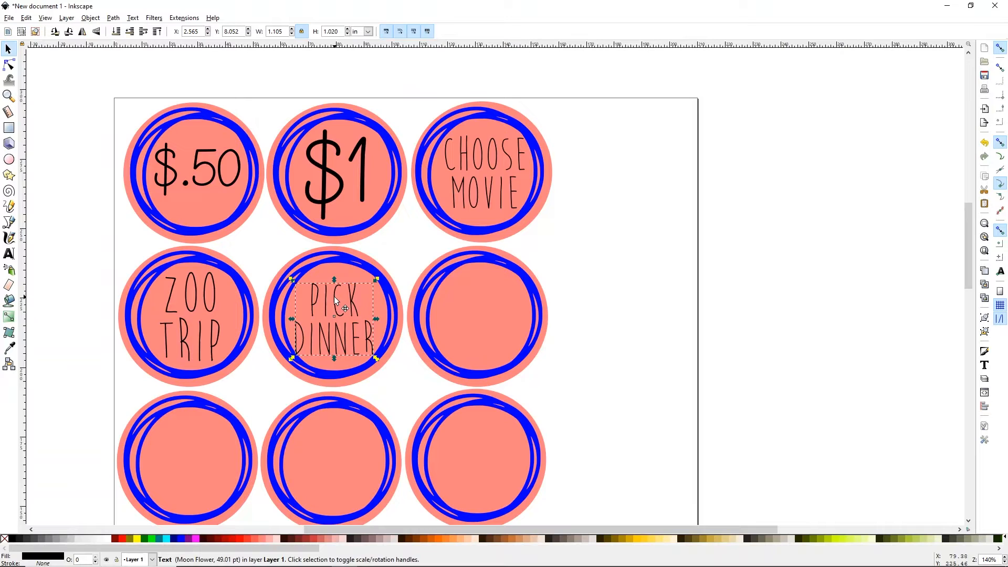
drag(334, 296, 336, 289)
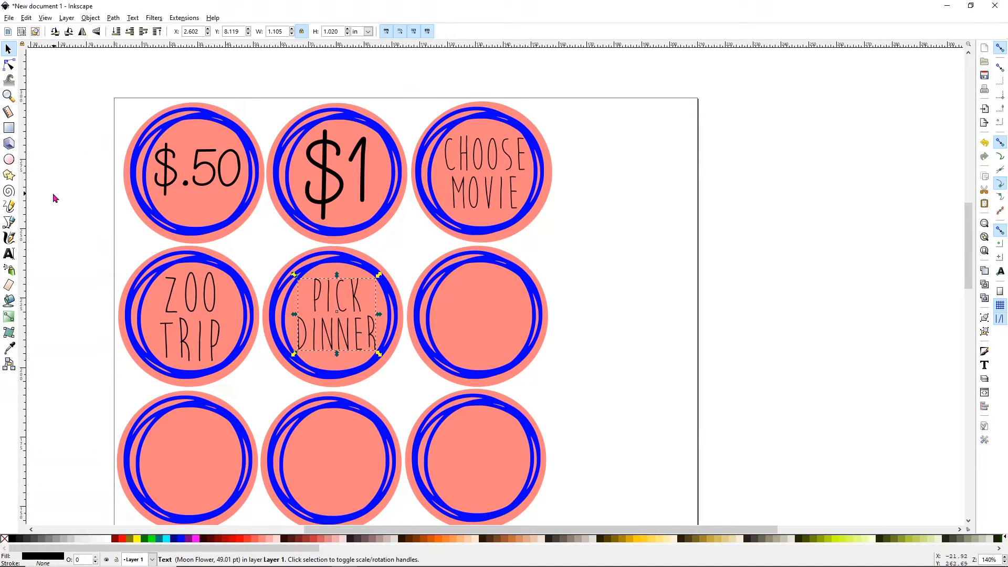
Paste a copy of the CHOOSE MOVIE text in the second row's last circle and clear its wording.
key(ctrl+v)
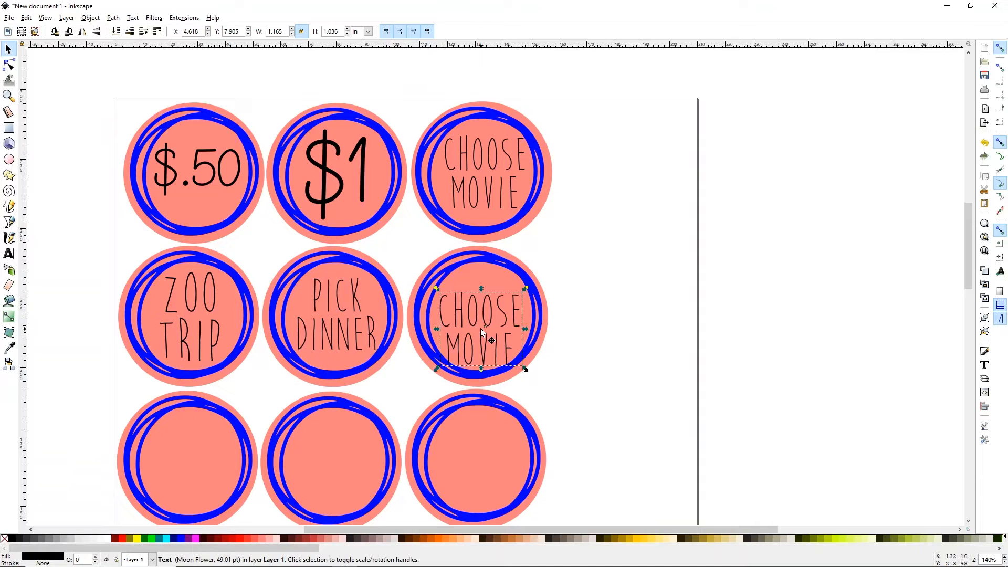
key(e)
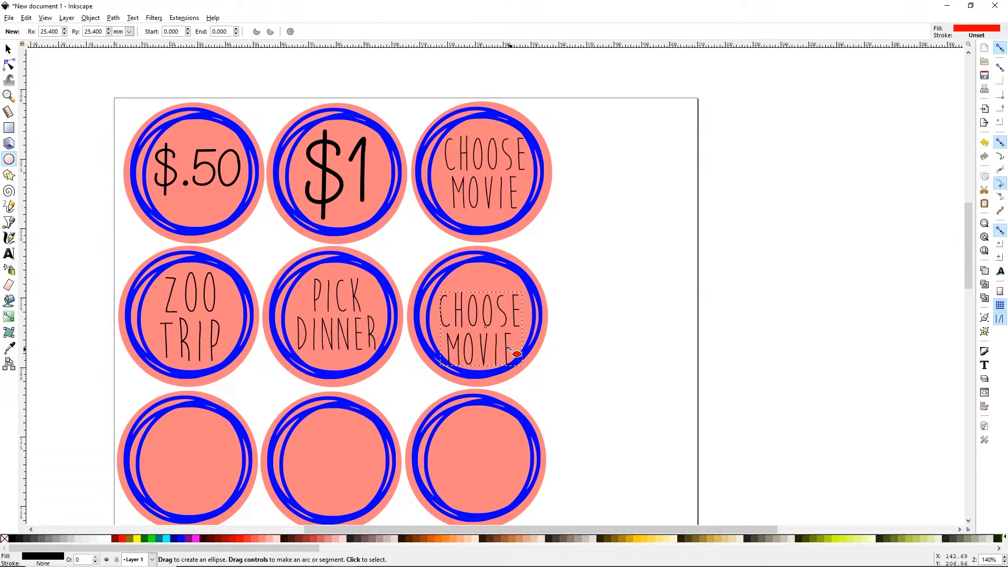
click(501, 343)
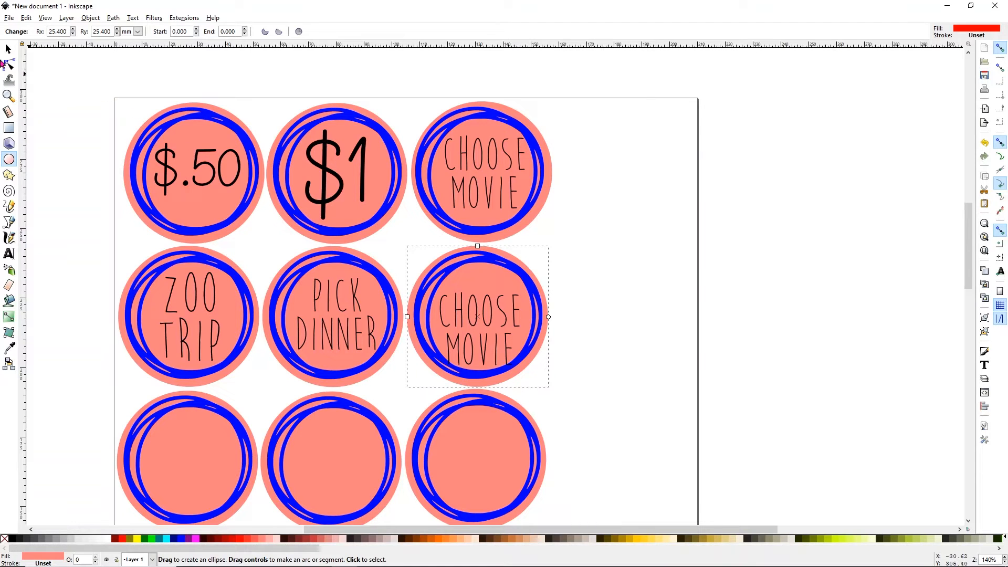
click(8, 48)
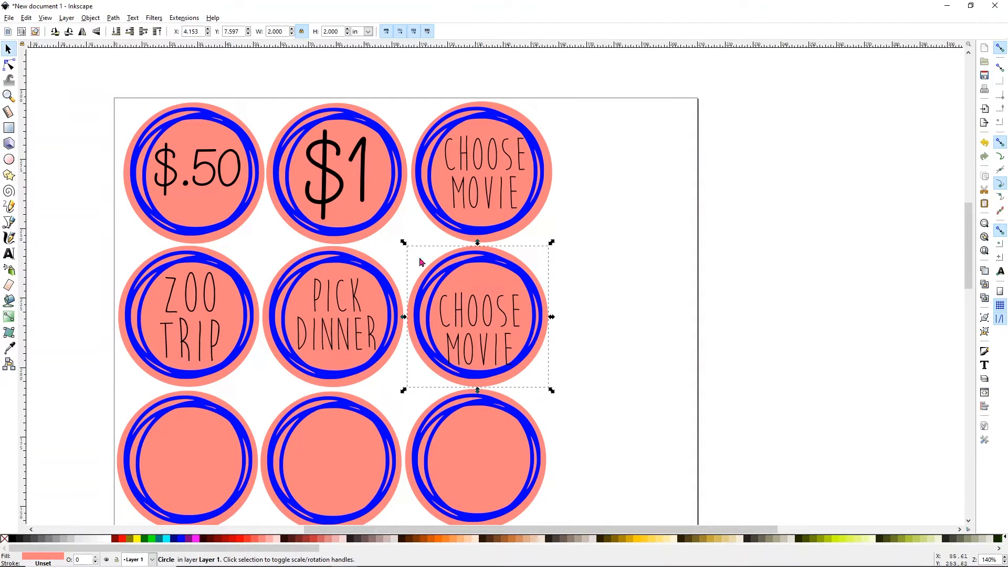
click(515, 310)
double_click(515, 310)
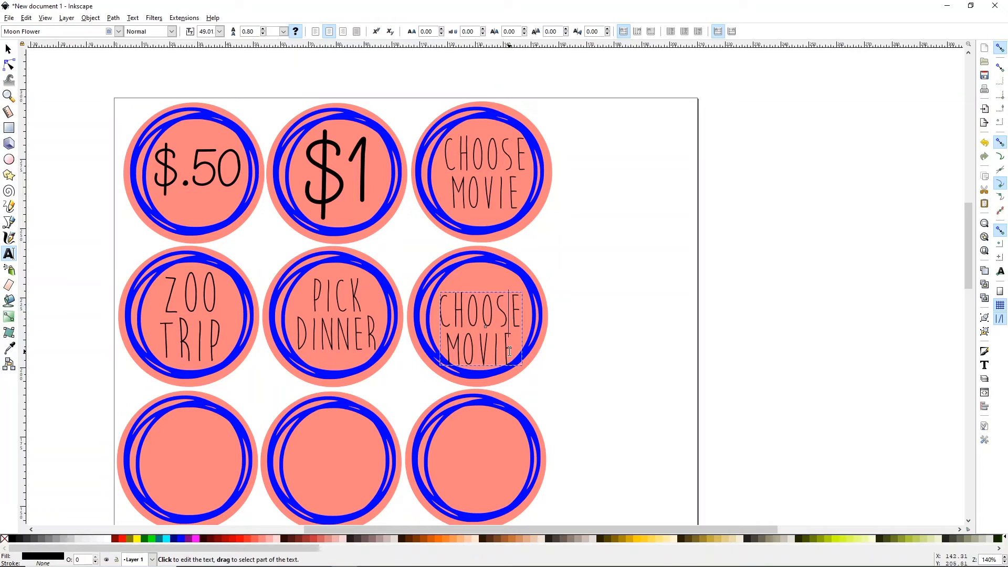
drag(510, 350, 409, 317)
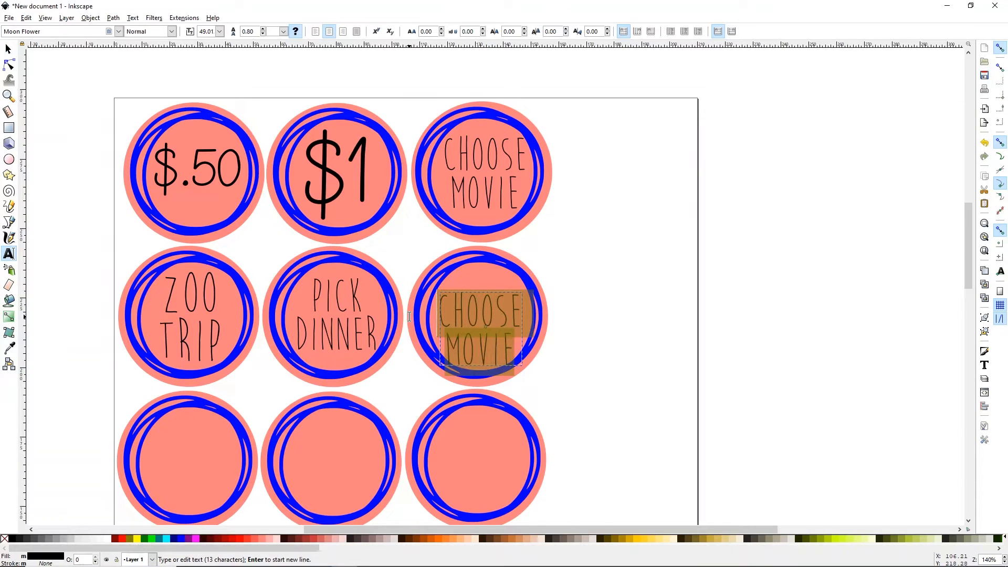
key(BackSpace)
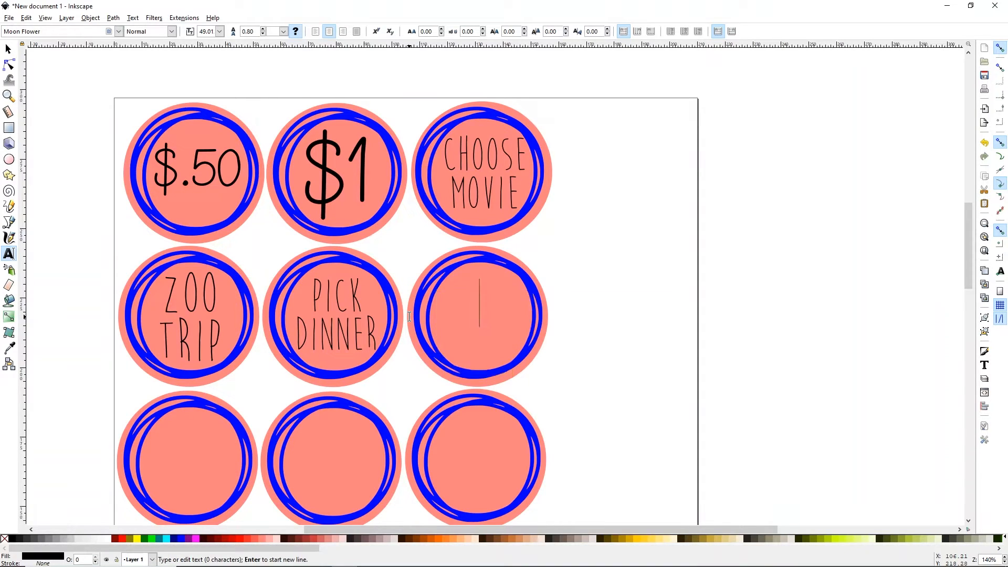
text(PLAY)
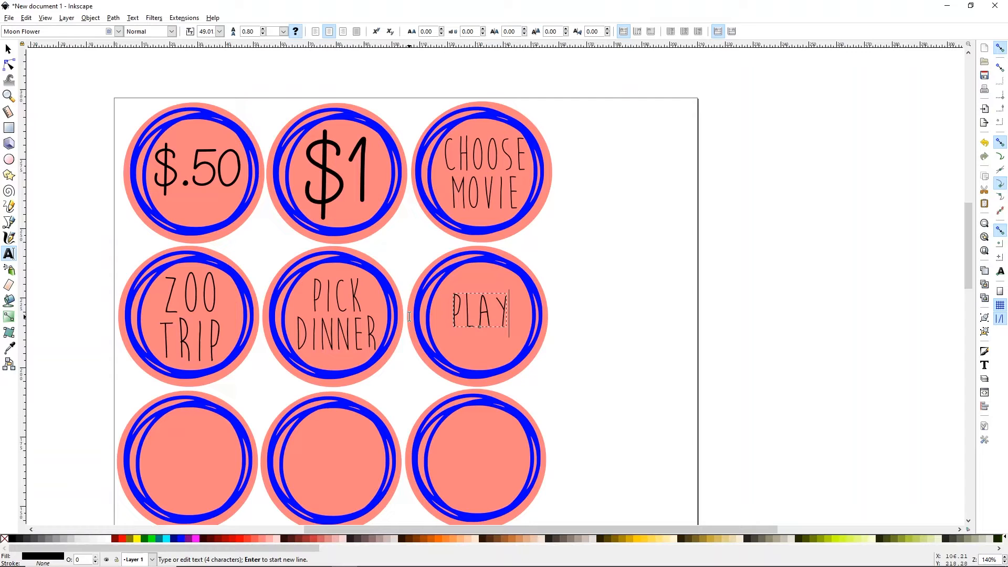
key(BackSpace)
key(BackSpace)
key(BackSpace)
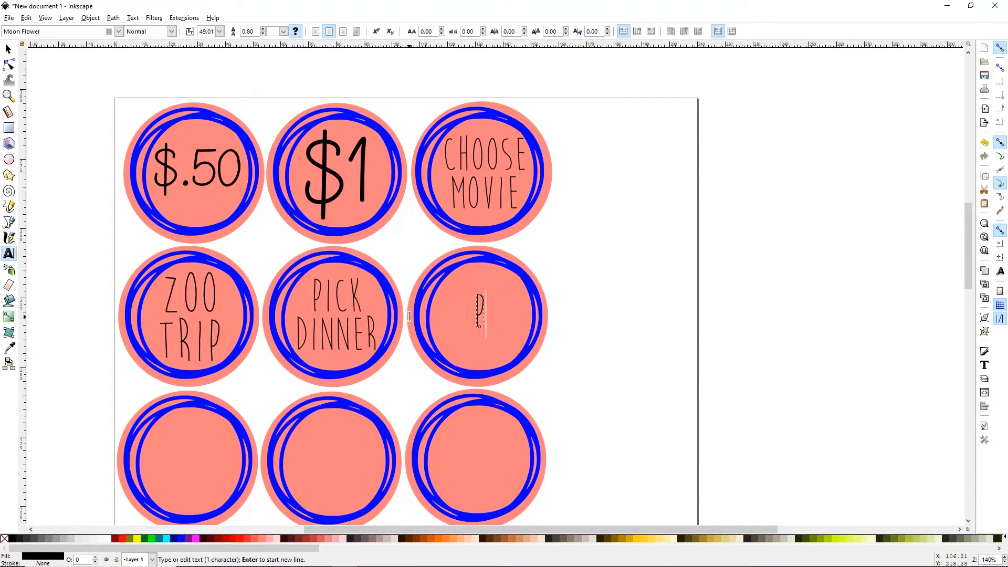
key(BackSpace)
Enter "GAME NIGHT" on two lines in the emptied text and center it in the second row's last circle.
text(GAME)
key(Return)
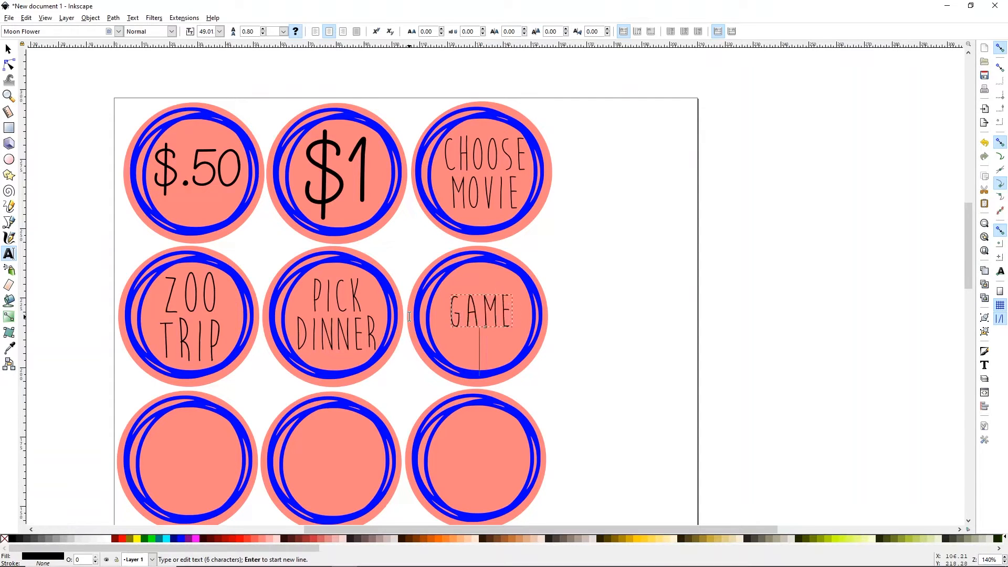
text(NIGHT)
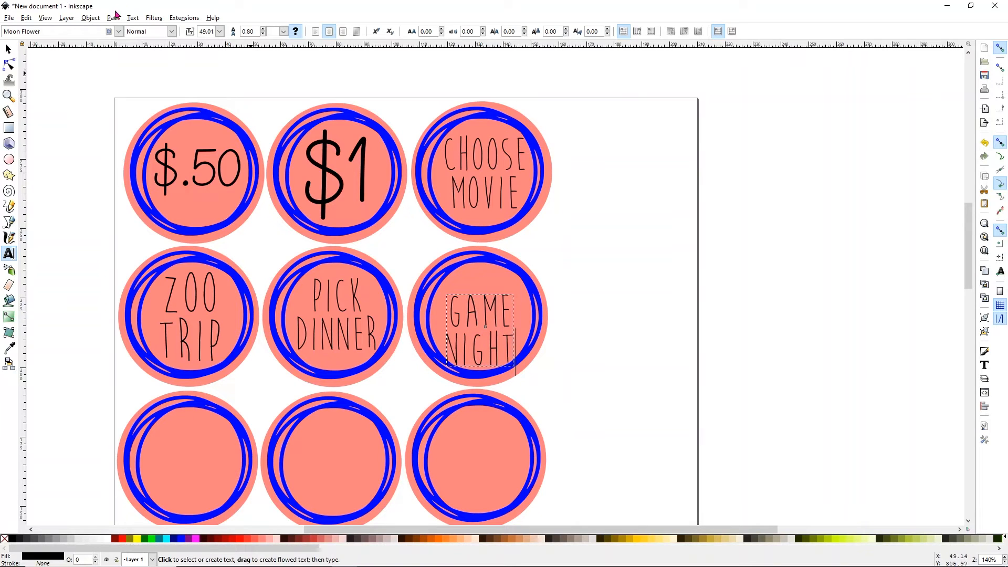
click(8, 49)
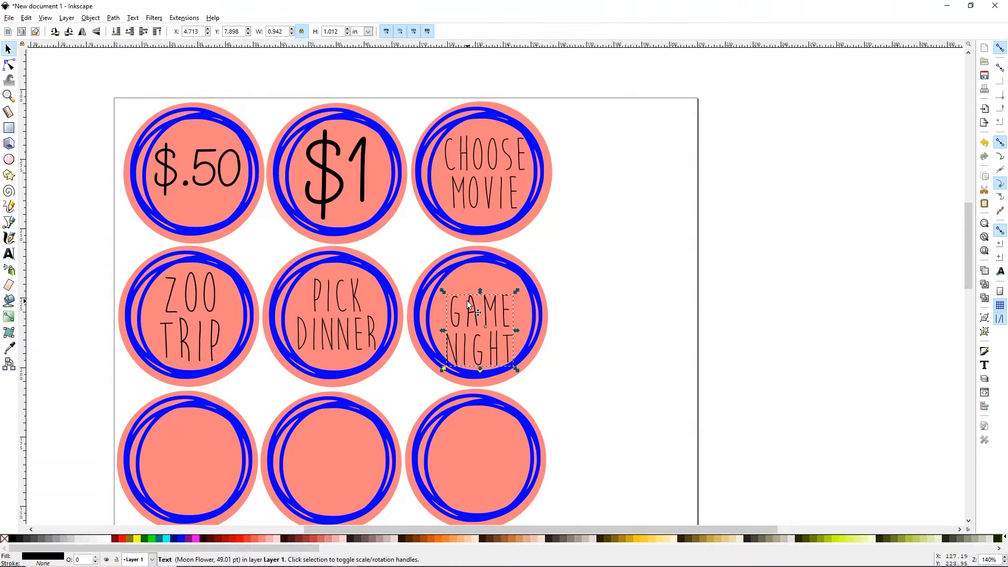
drag(473, 300, 472, 279)
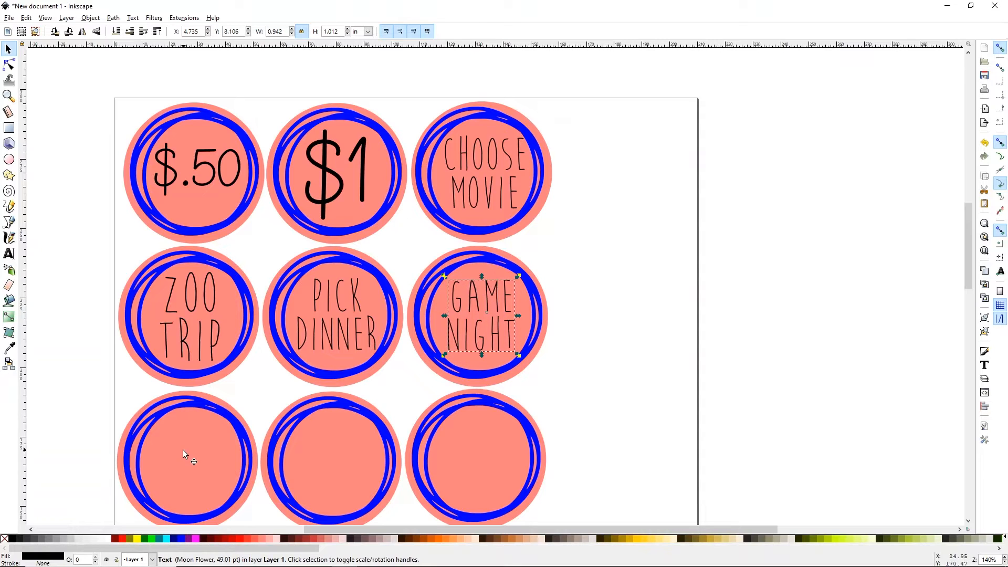
Add a centered two-line "NO CHORES" label to the third row's first circle from a pasted copy of the CHOOSE MOVIE text.
key(ctrl+v)
double_click(190, 462)
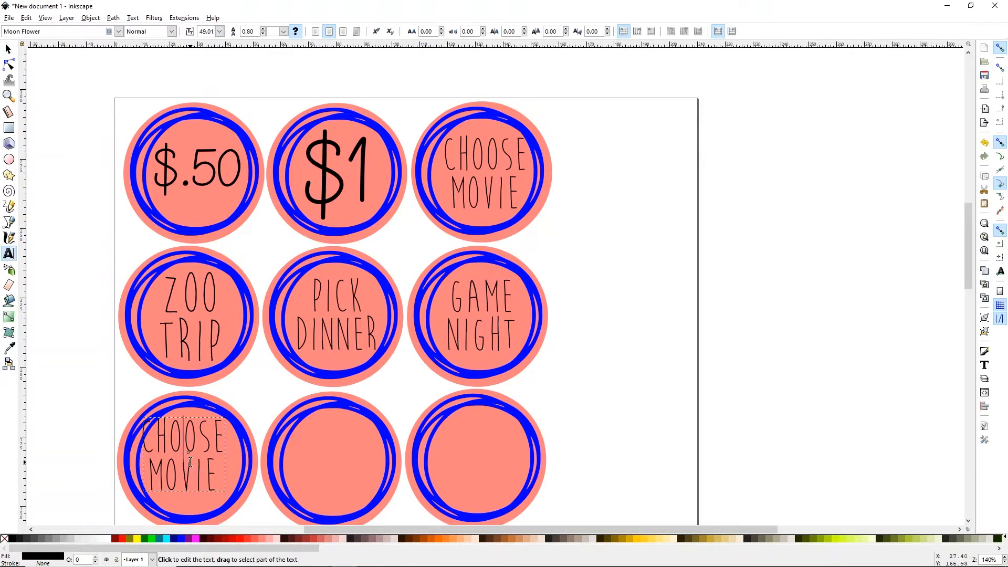
drag(220, 475, 144, 443)
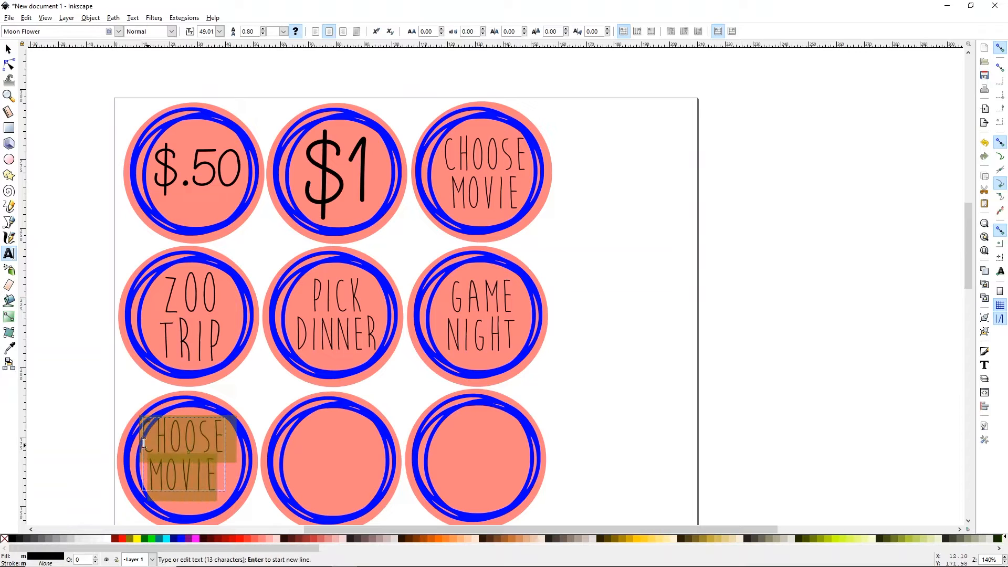
text(NO C)
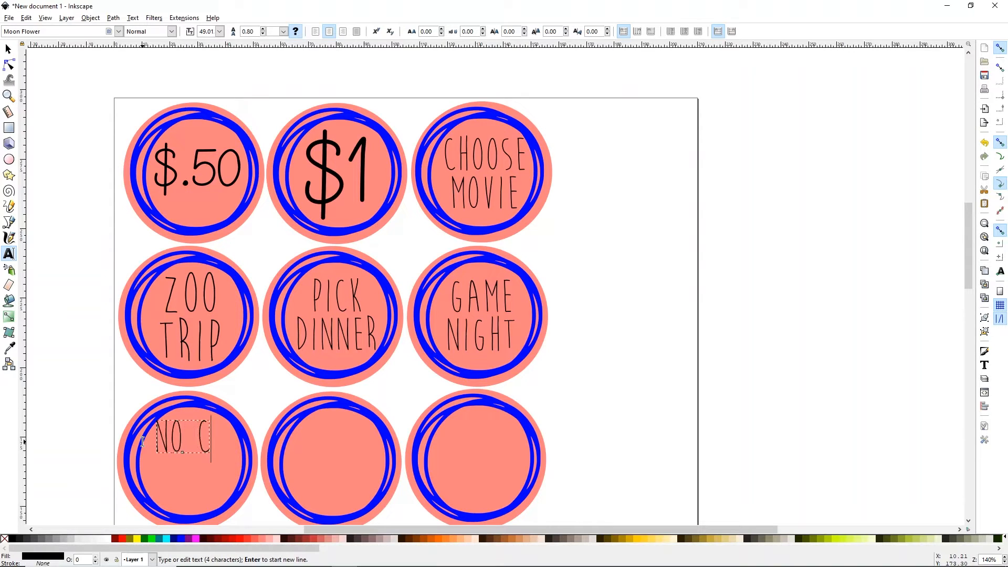
key(BackSpace)
key(BackSpace)
key(Return)
text(CHORES)
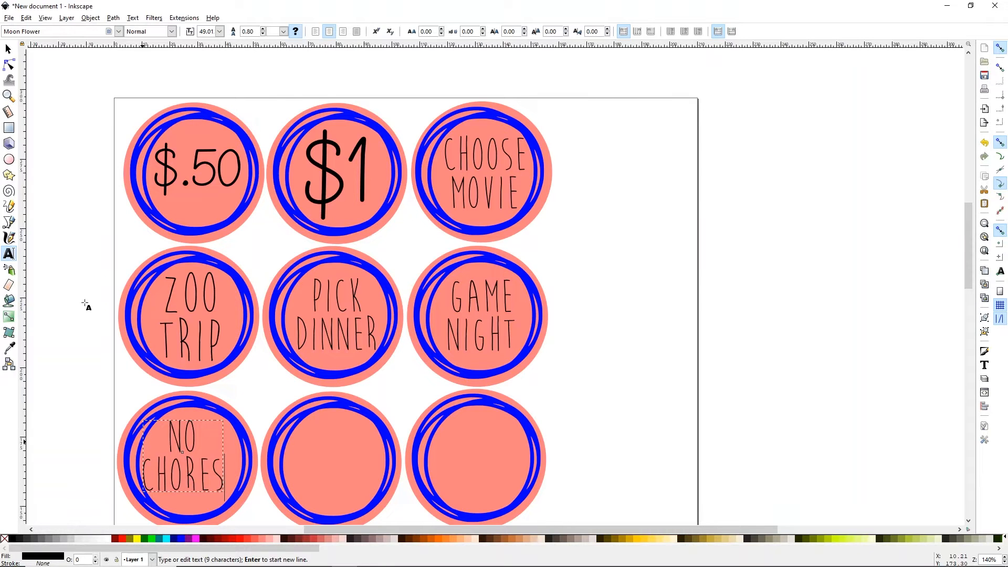
click(8, 49)
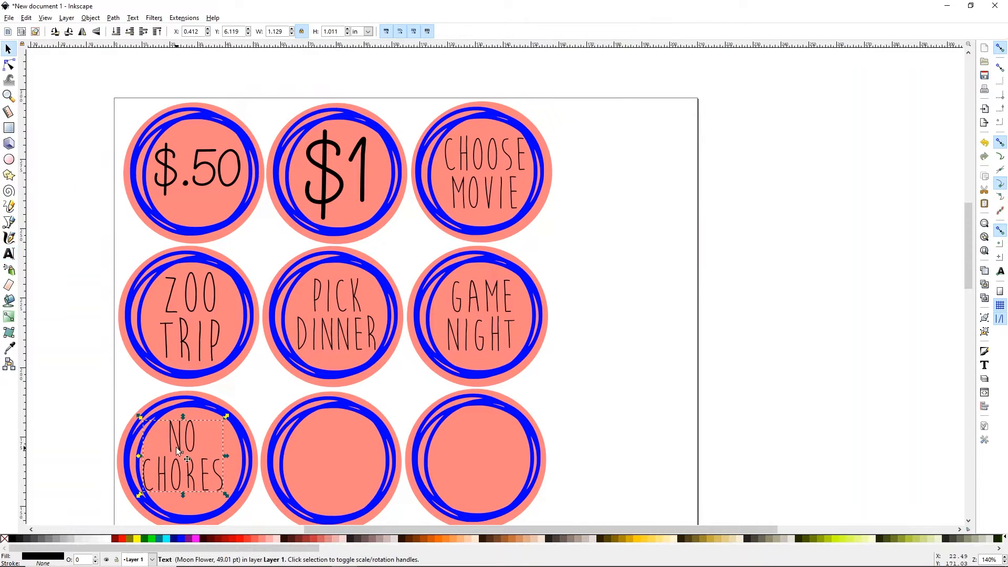
drag(180, 441, 194, 445)
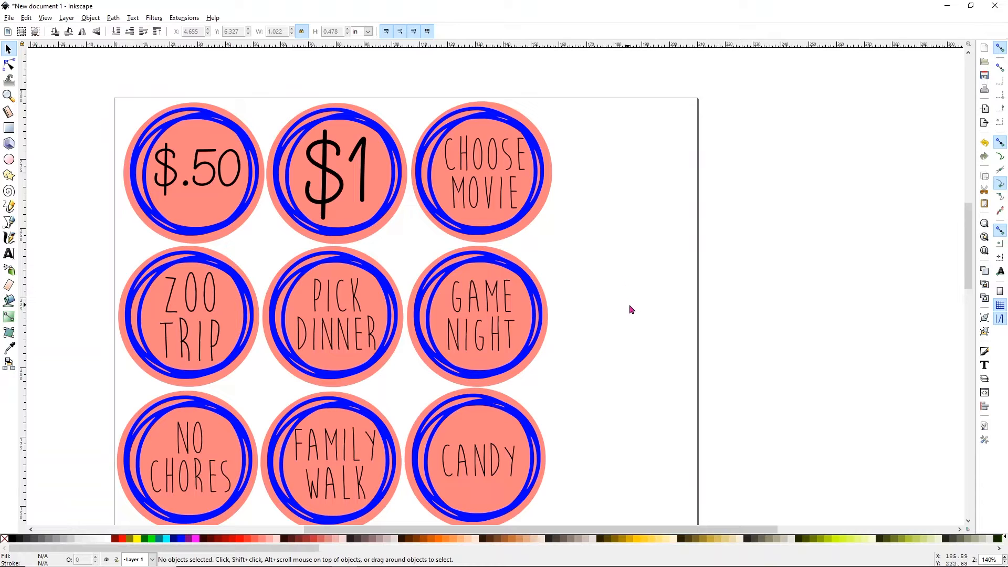
Convert all nine reward texts in the circles to paths together.
click(498, 455)
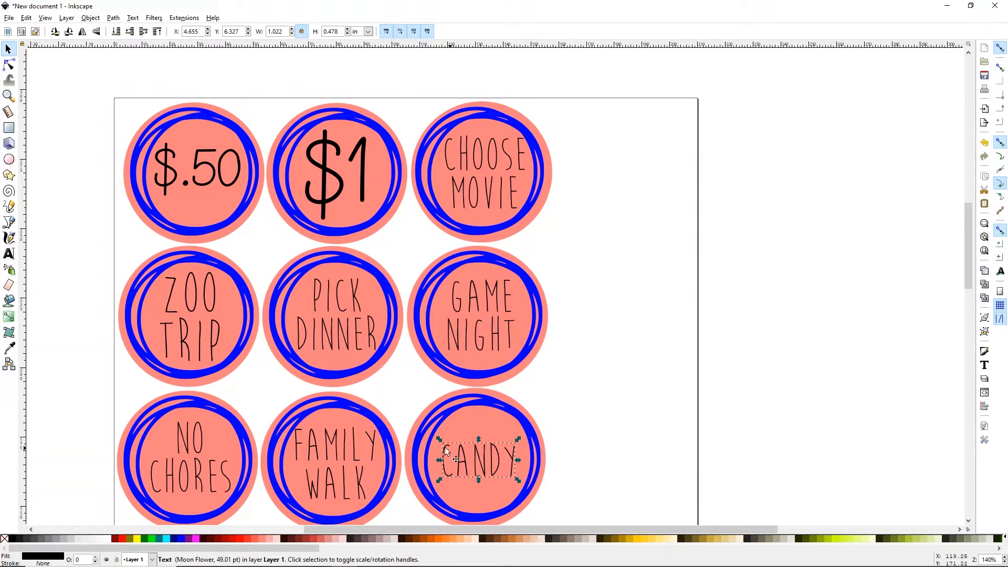
shift+click(372, 439)
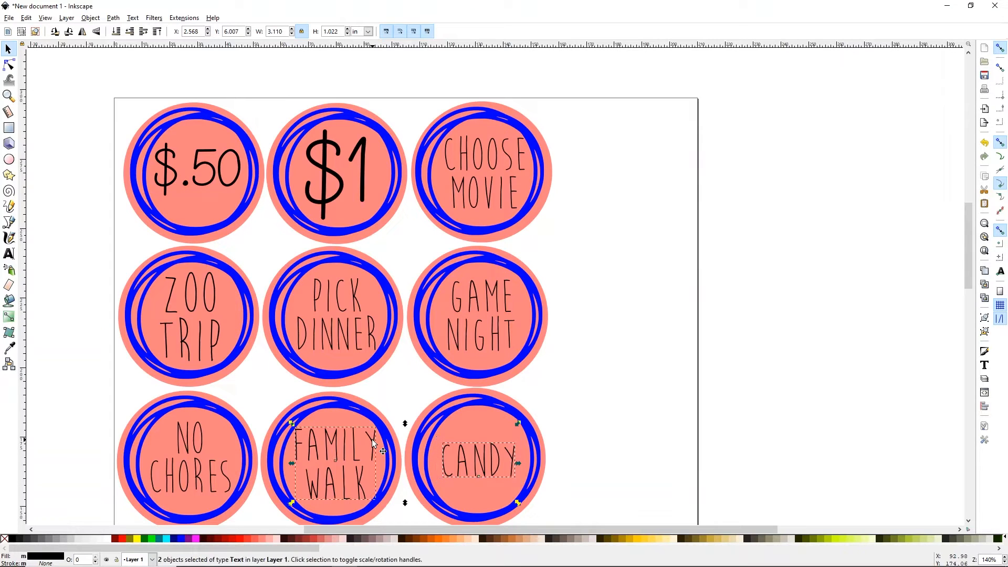
shift+click(222, 464)
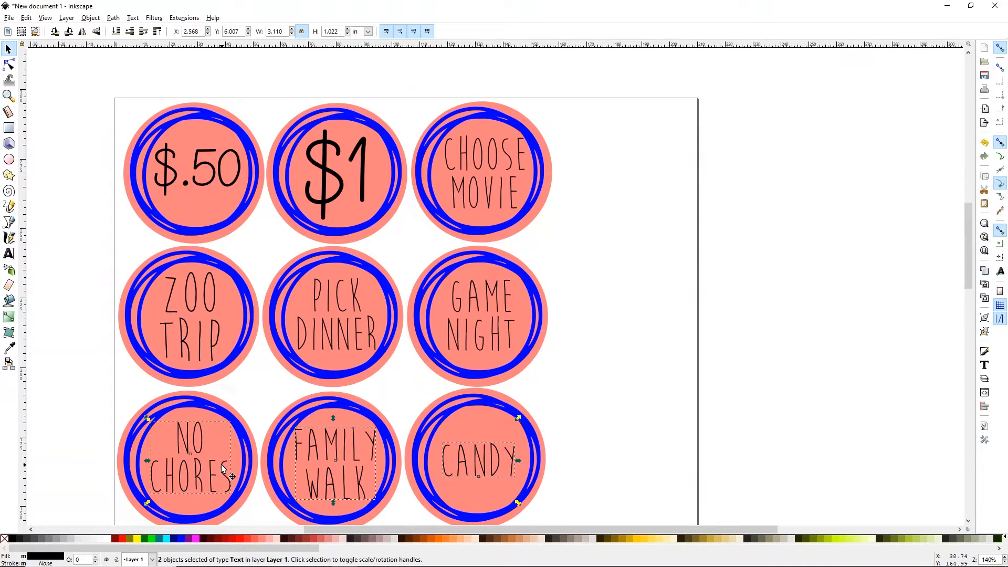
shift+click(212, 346)
shift+click(493, 169)
shift+click(363, 153)
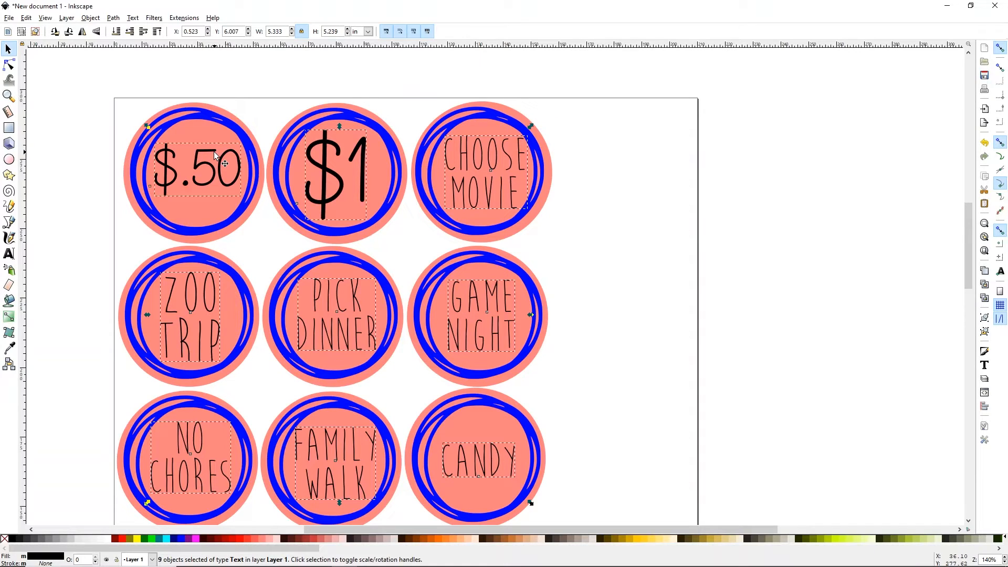
click(113, 18)
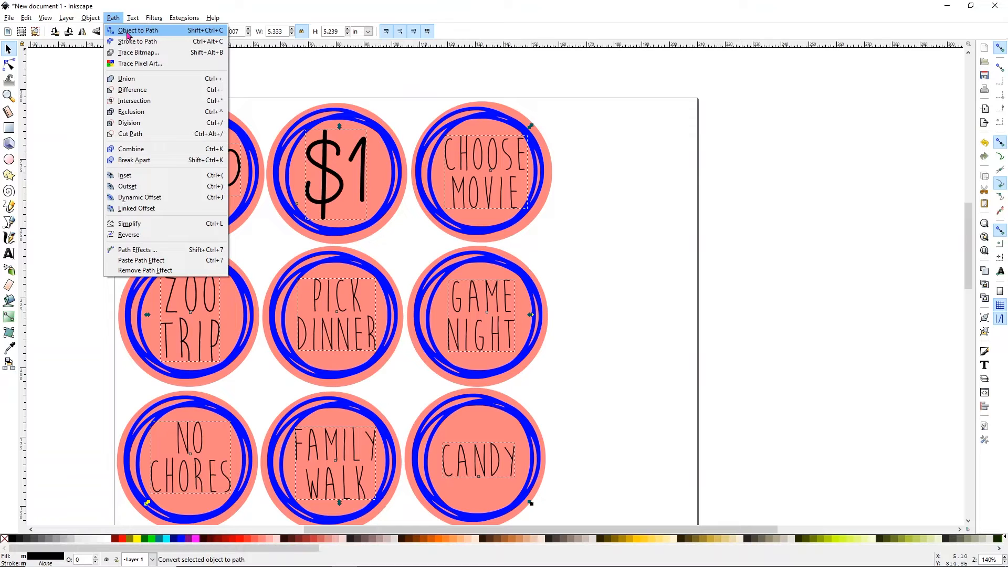
click(127, 33)
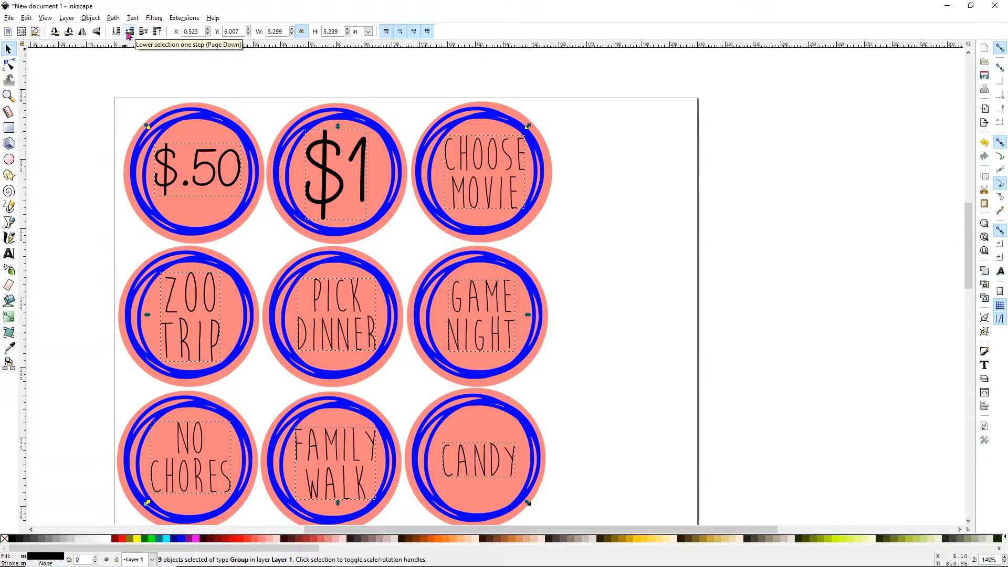
Ungroup the converted reward texts and unite all their letters into one path with Union.
click(95, 18)
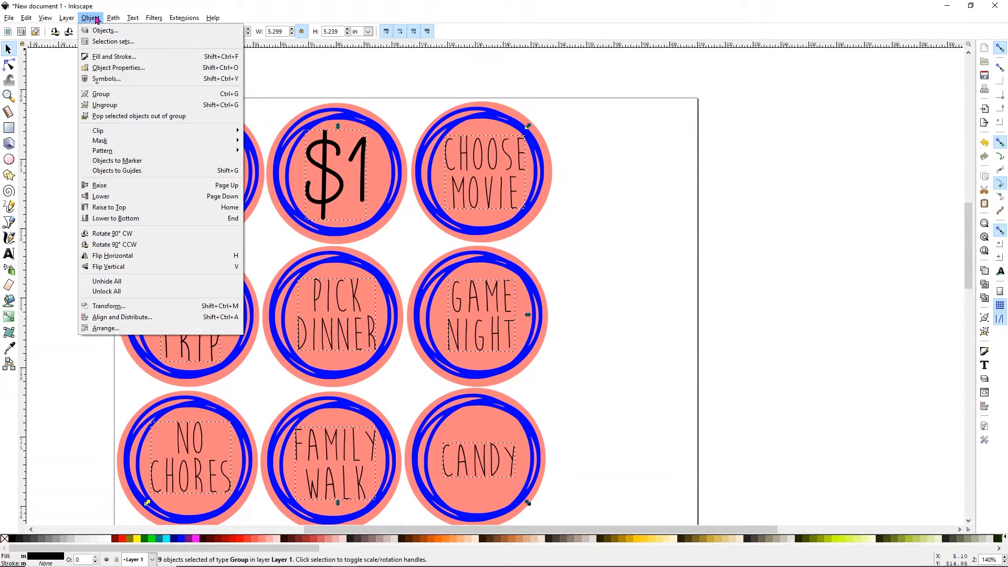
click(101, 105)
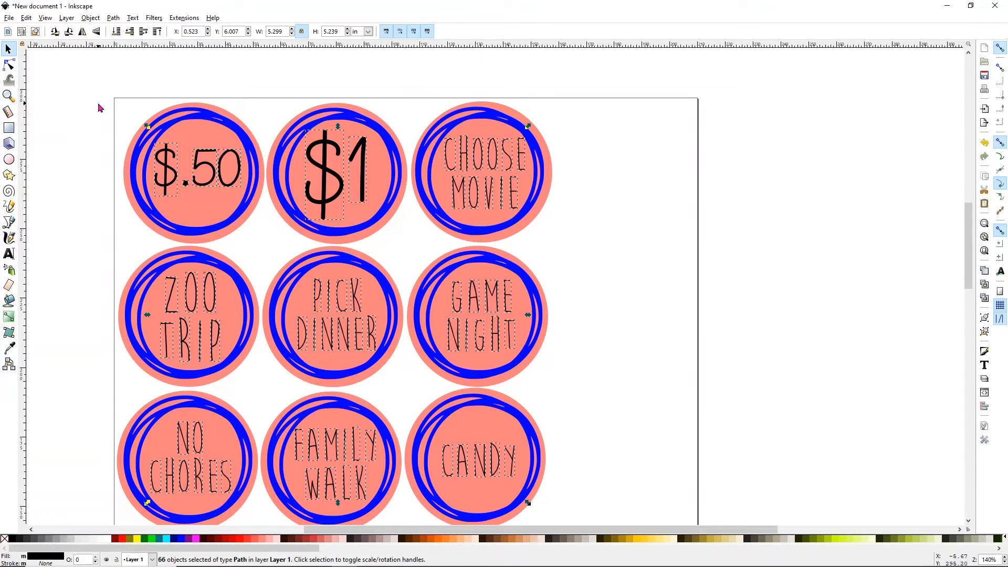
click(116, 20)
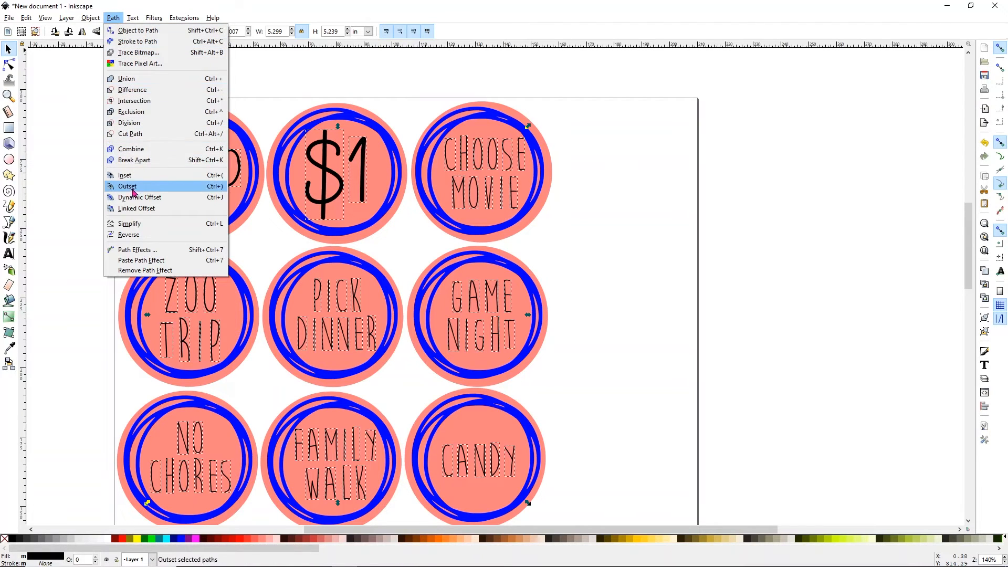
click(126, 79)
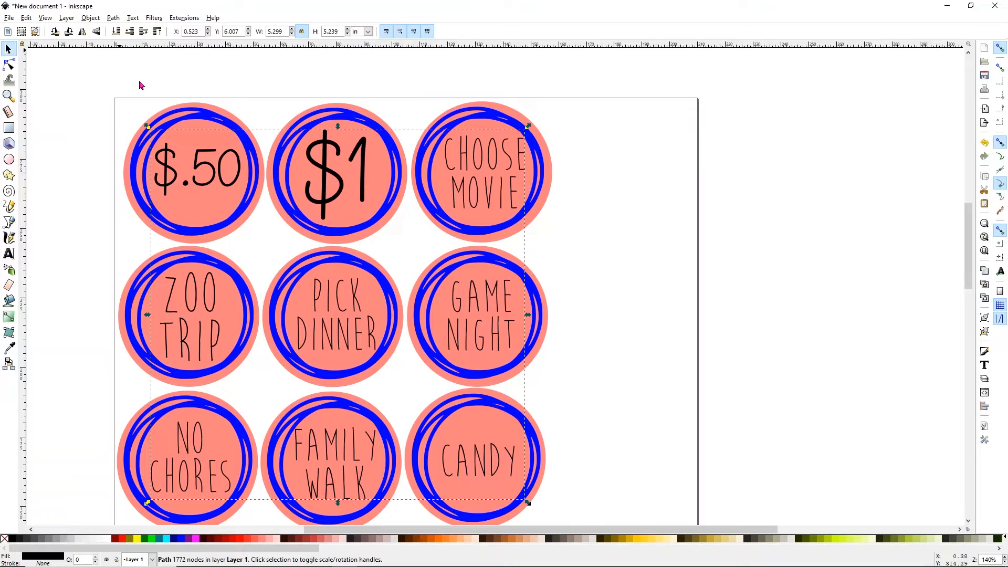
click(90, 137)
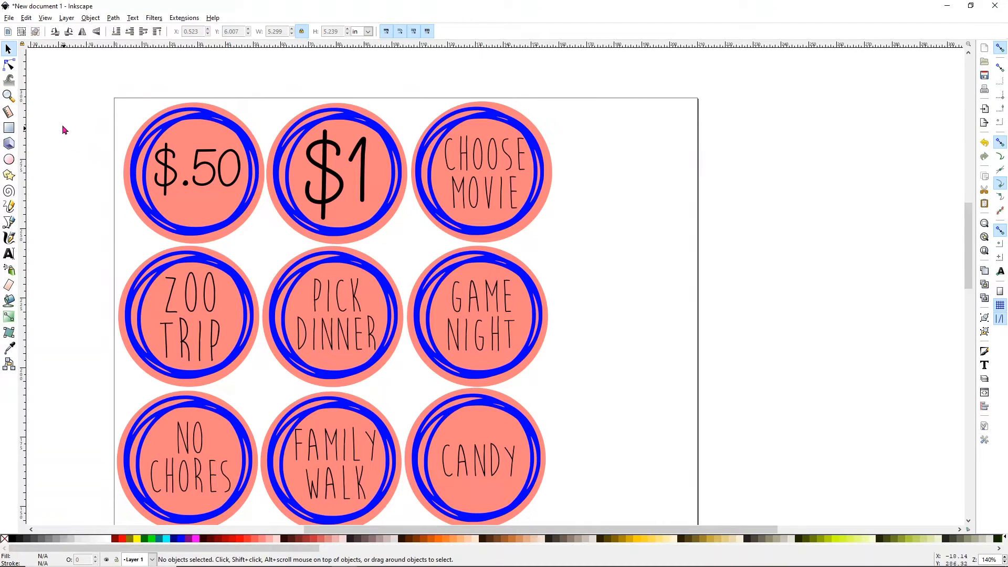
Save the drawing in the glowforge folder as an Inkscape SVG named "tokens".
click(9, 20)
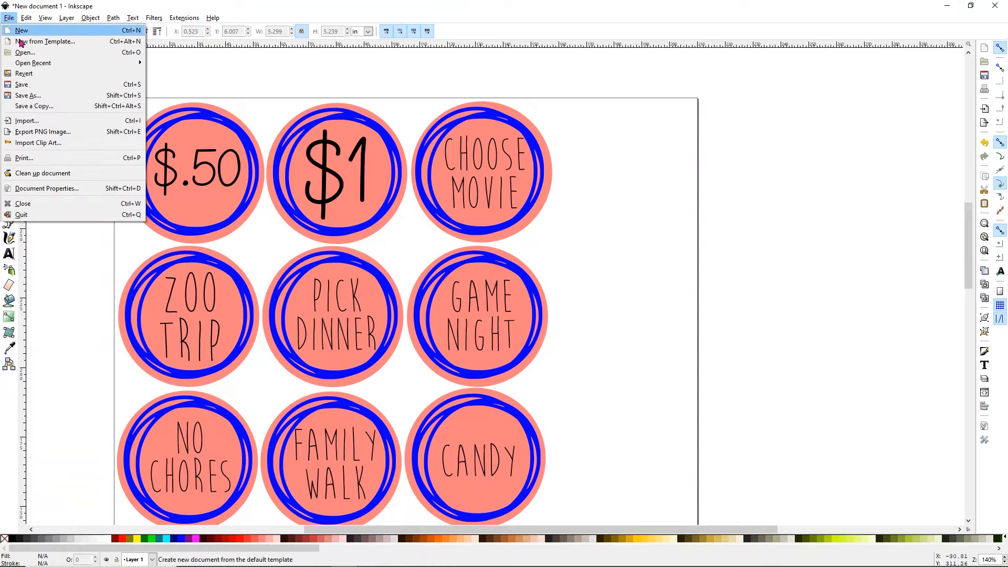
click(34, 92)
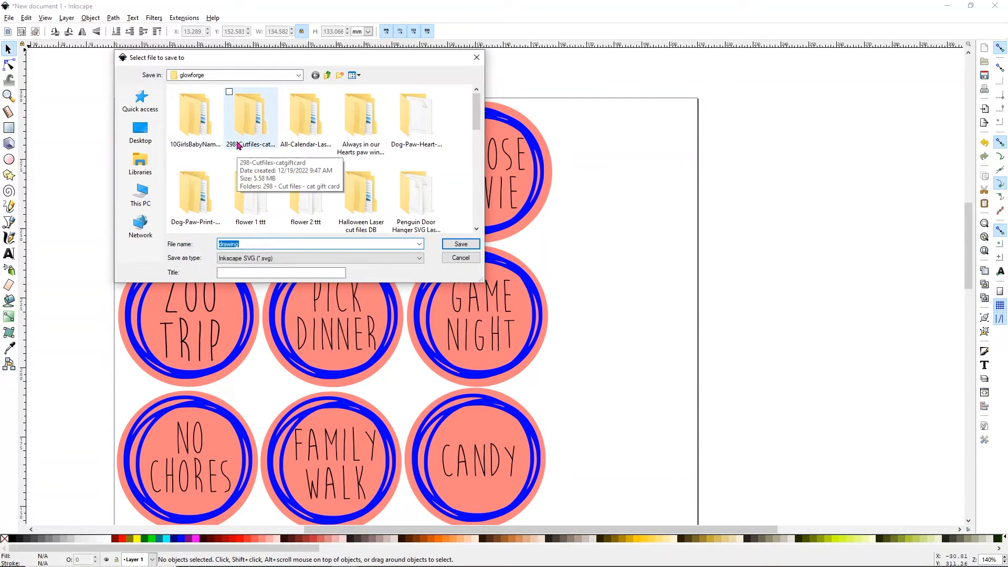
text(to)
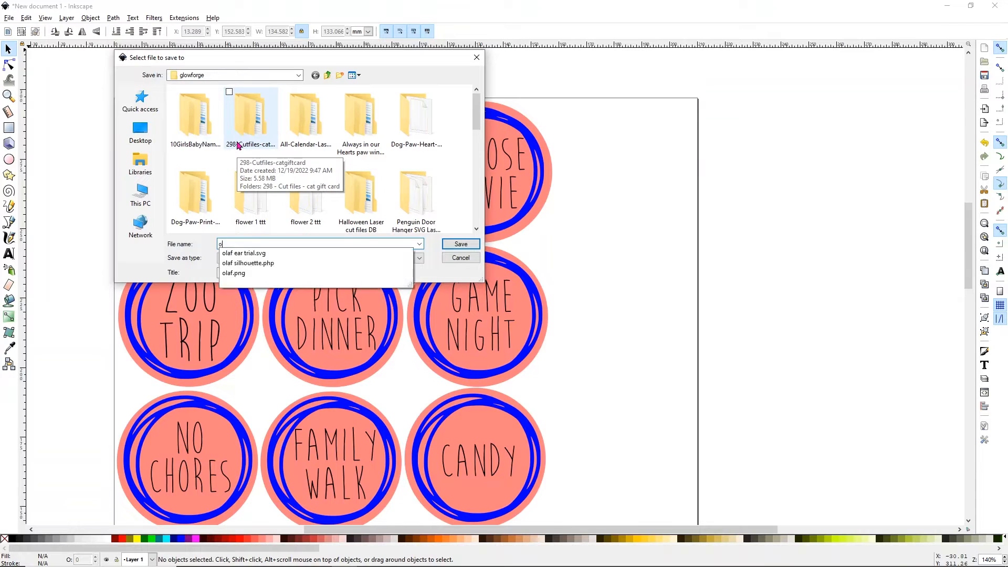
text(kens)
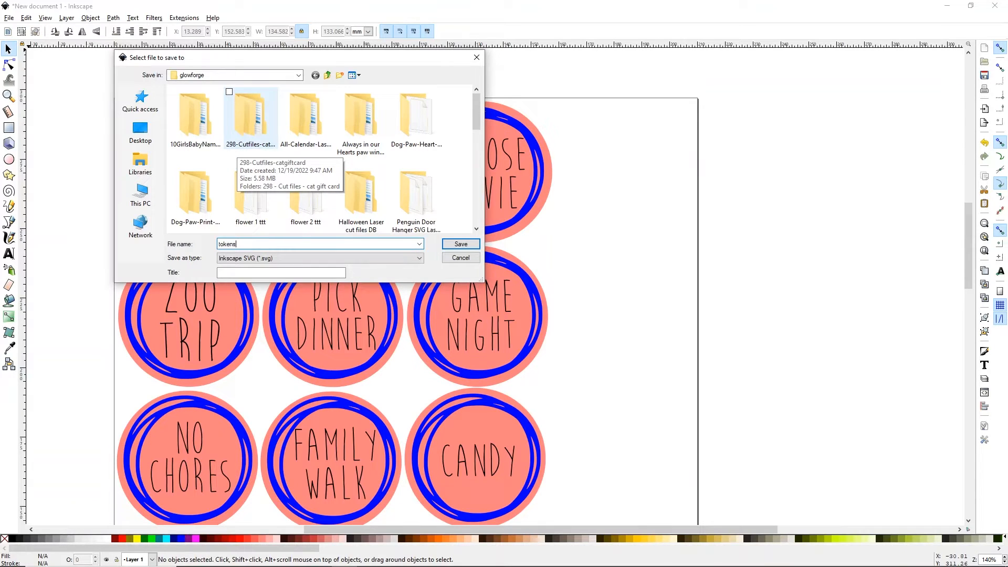
click(461, 244)
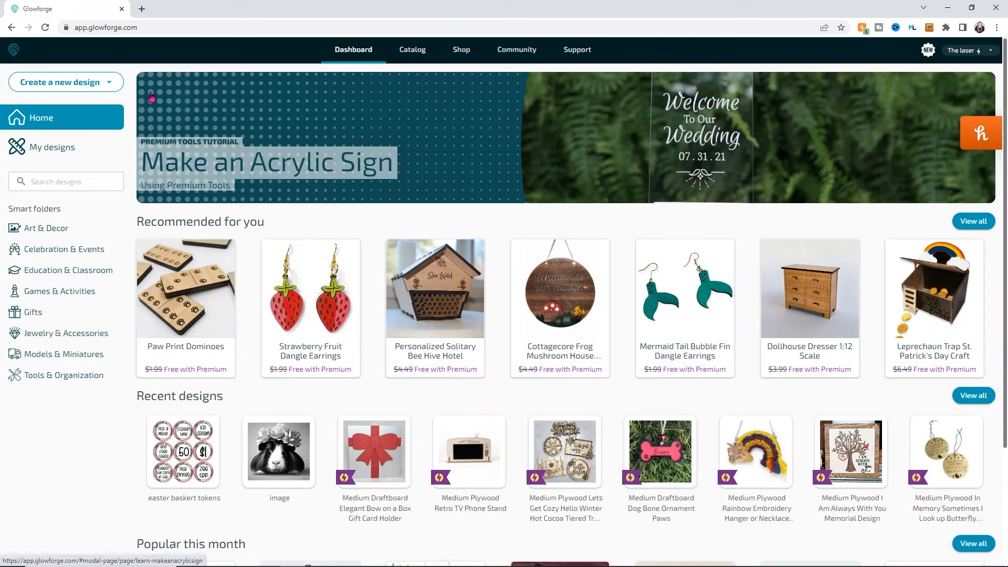
Upload the "tokens" SVG from the glowforge folder as a new design and move its artwork fully inside the printable area.
click(111, 83)
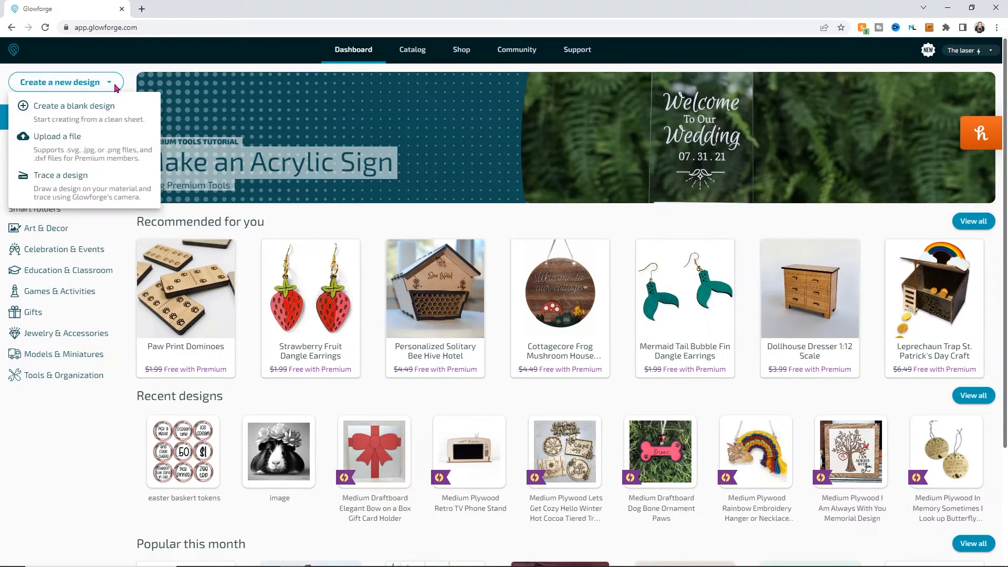
click(83, 138)
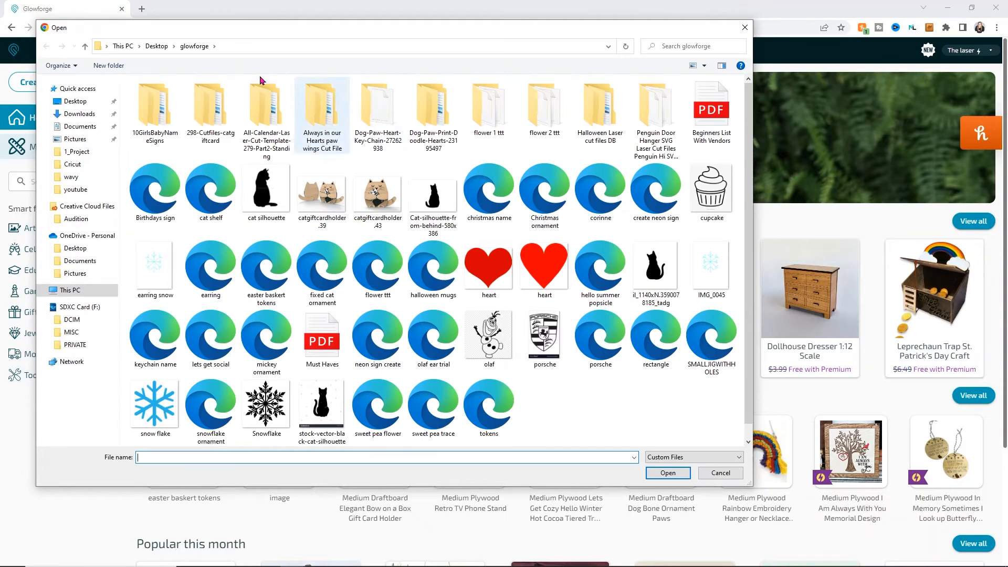
double_click(493, 400)
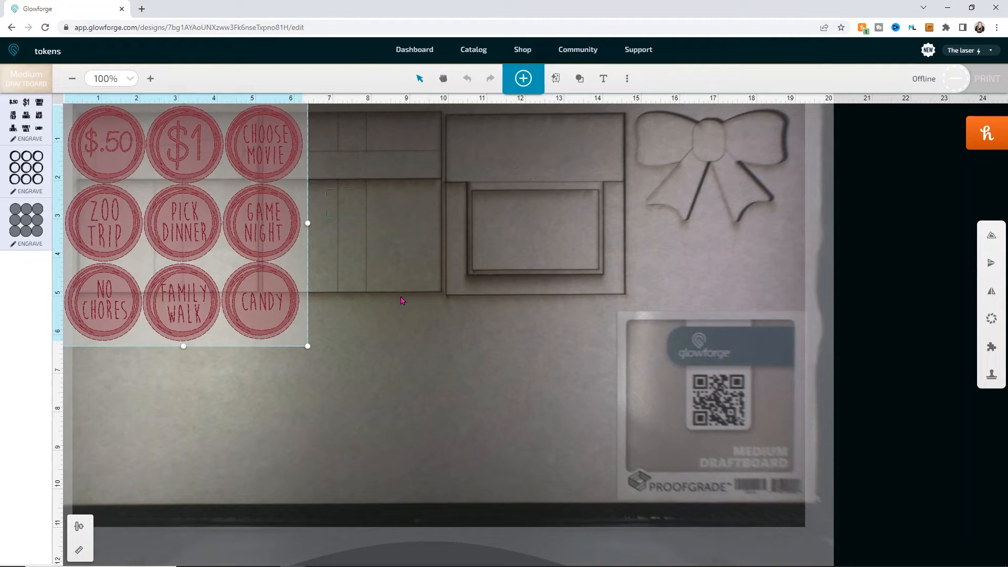
drag(282, 214, 315, 305)
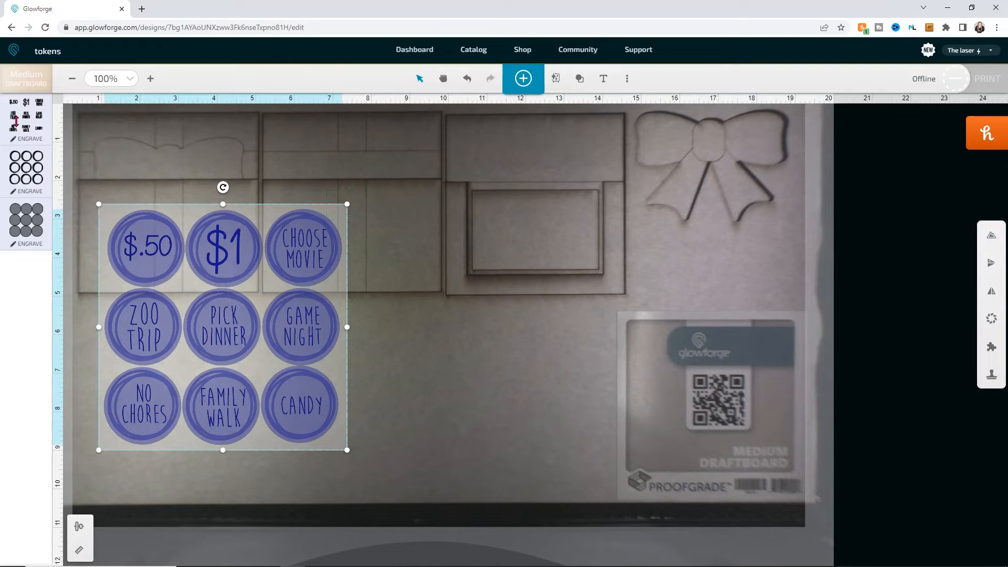
Assign Engrave to the reward texts, Score to the scribbled rings and Cut to the outer token circles.
click(16, 119)
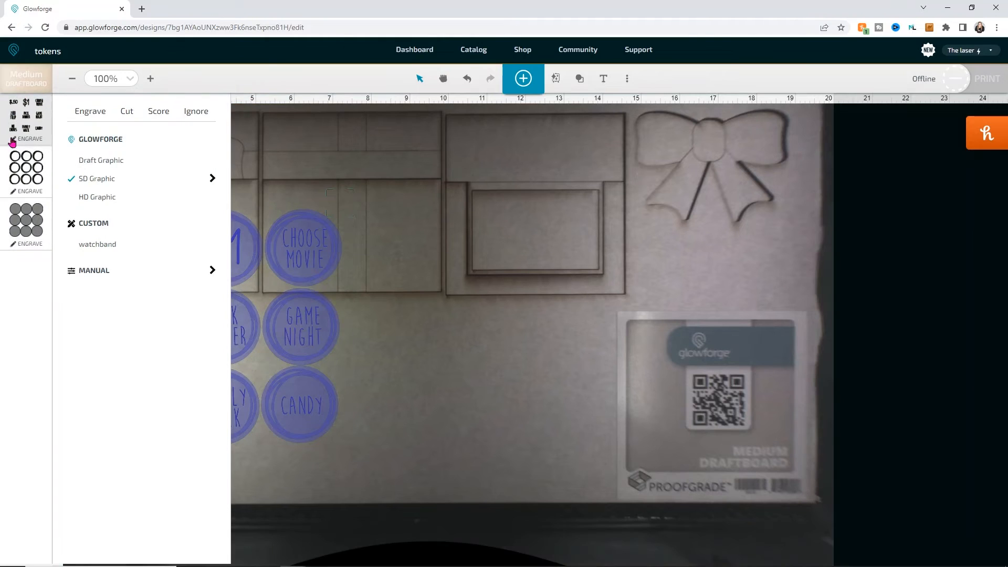
click(84, 112)
click(33, 178)
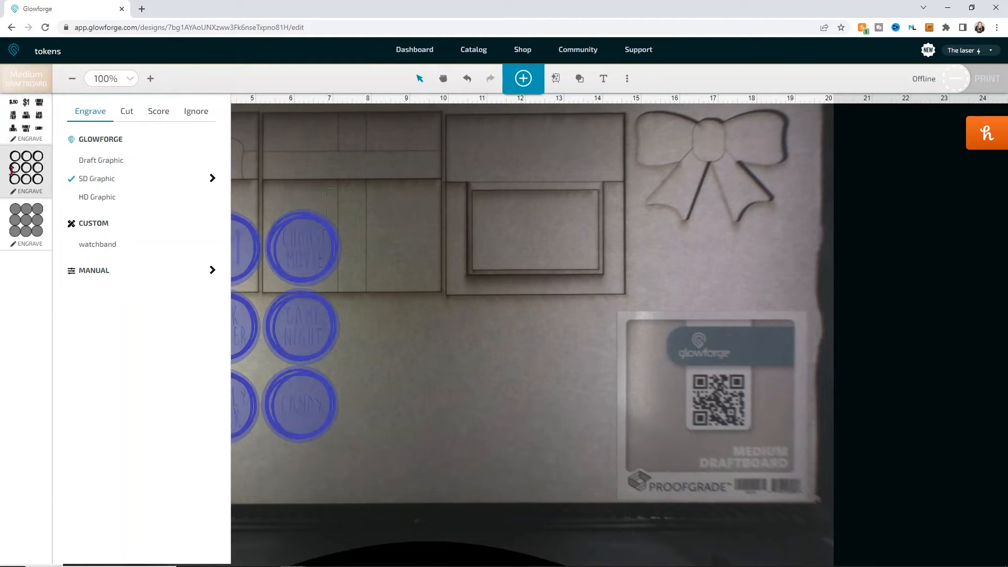
click(164, 114)
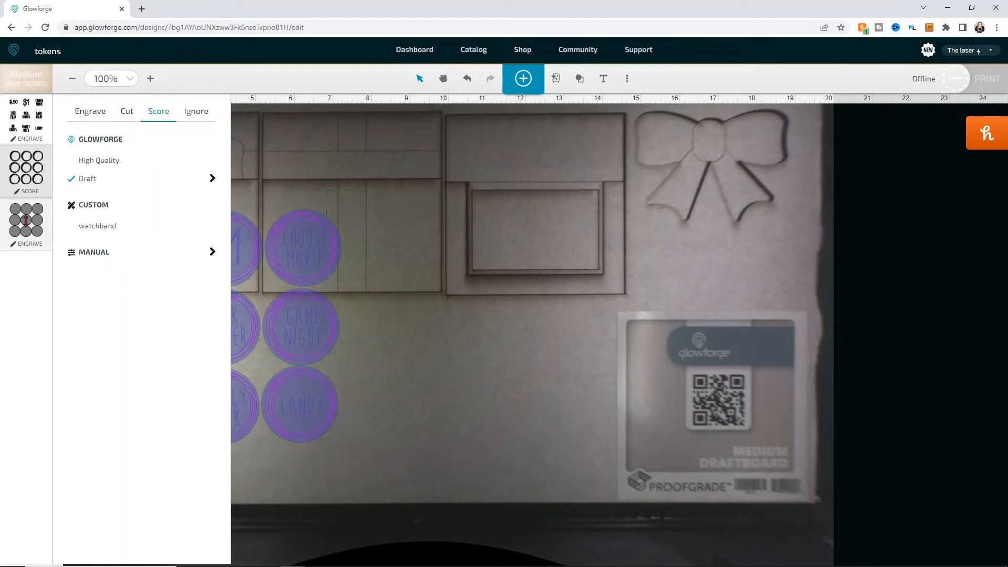
click(25, 216)
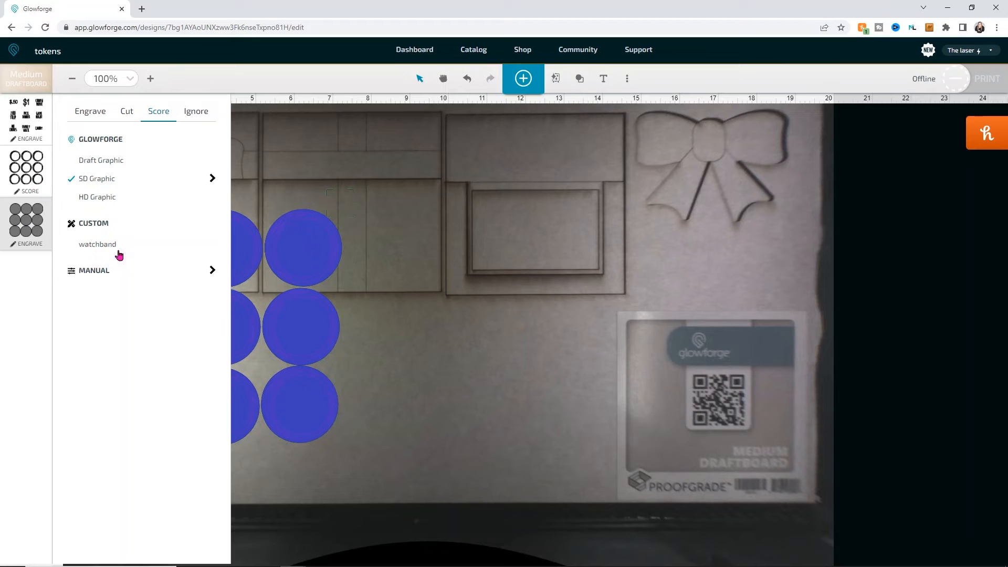
click(126, 113)
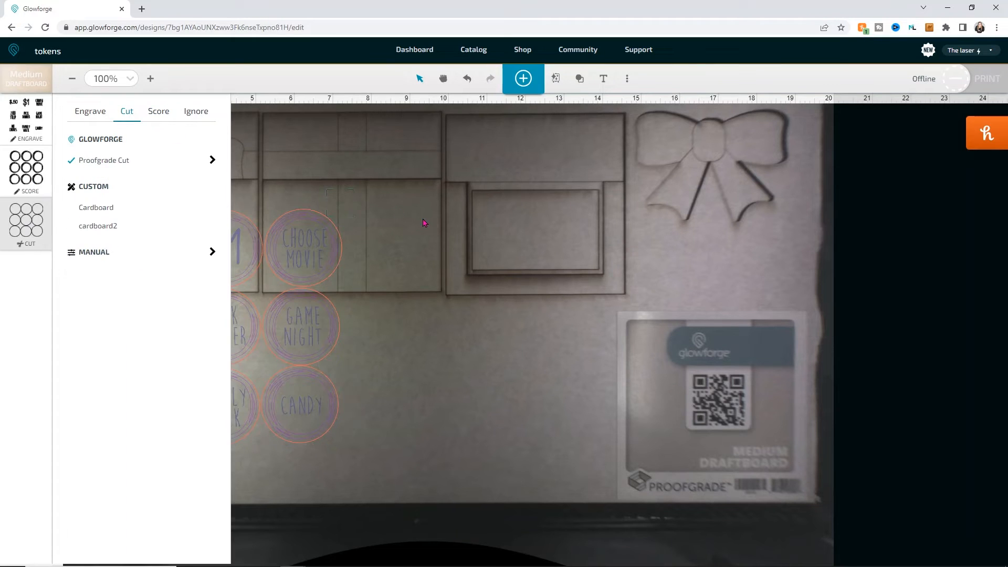
click(435, 318)
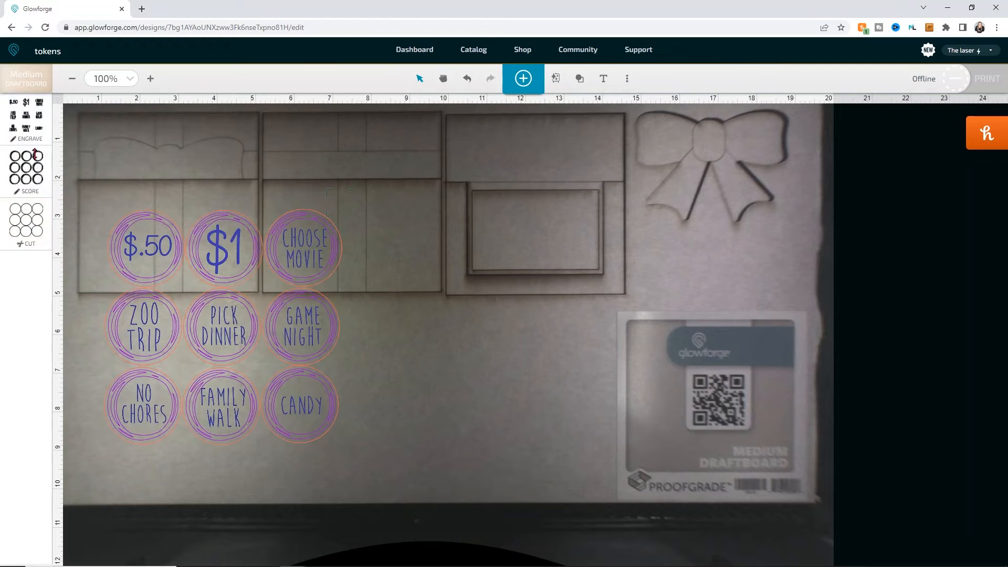
Reposition the token artwork onto the unused upper-right area of the draftboard sheet.
drag(280, 256, 278, 299)
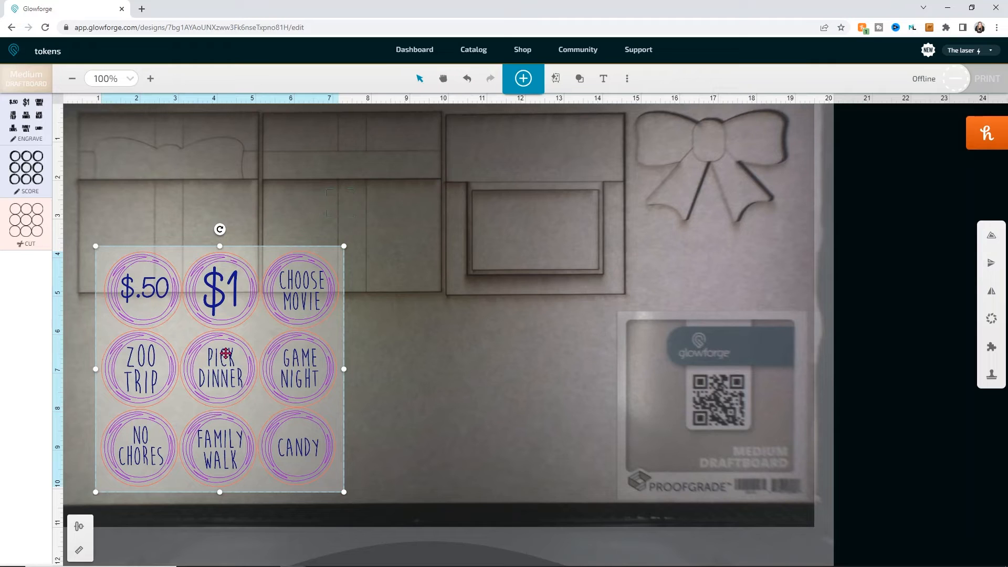
drag(234, 349, 208, 353)
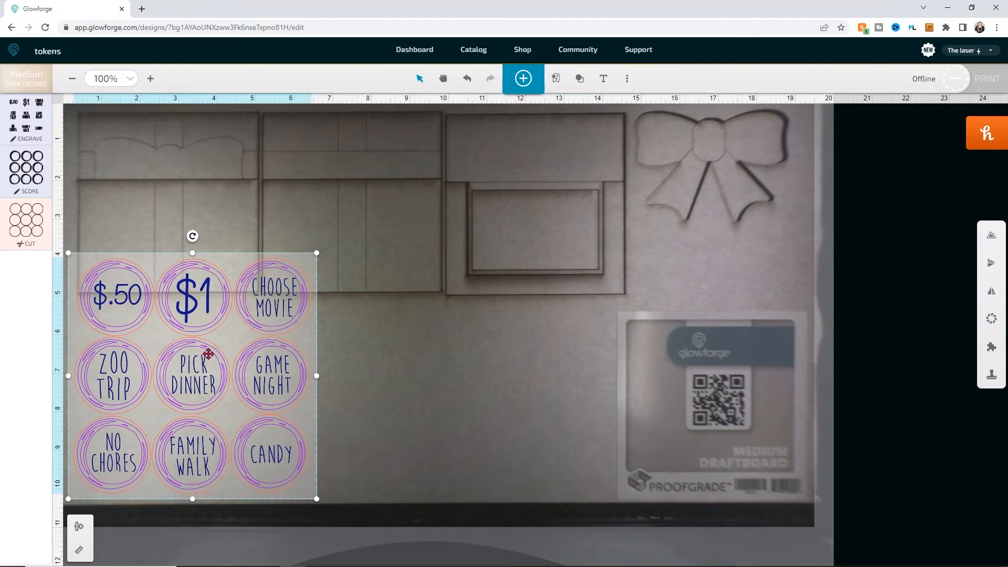
drag(217, 310, 344, 303)
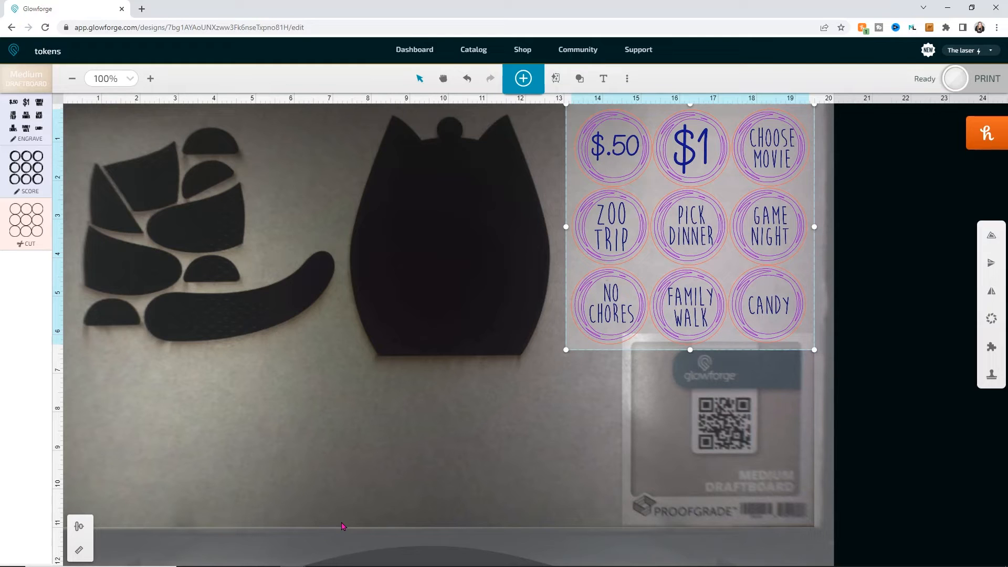
Review the engrave, score and cut settings of the texts, rings and outer circles.
click(22, 123)
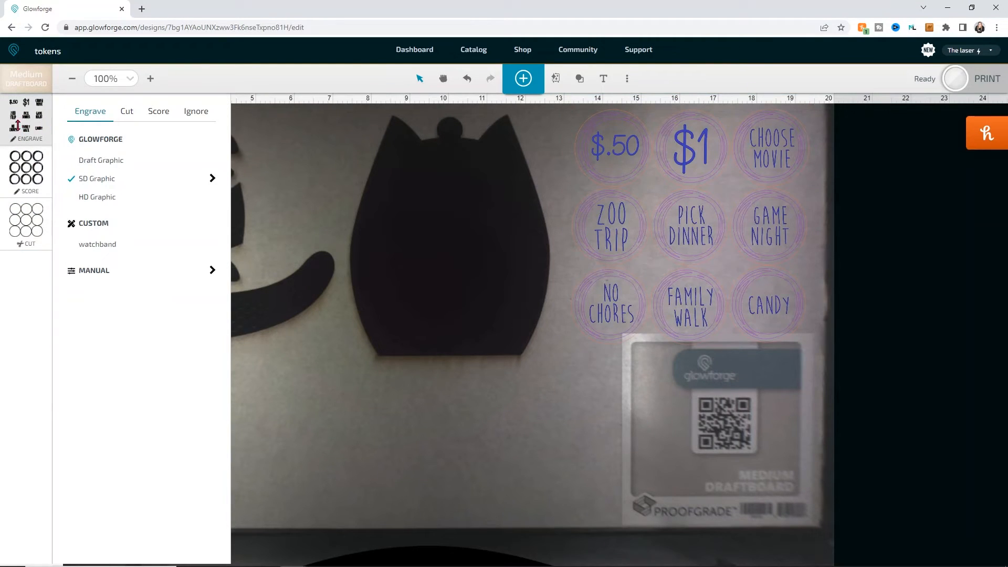
click(38, 168)
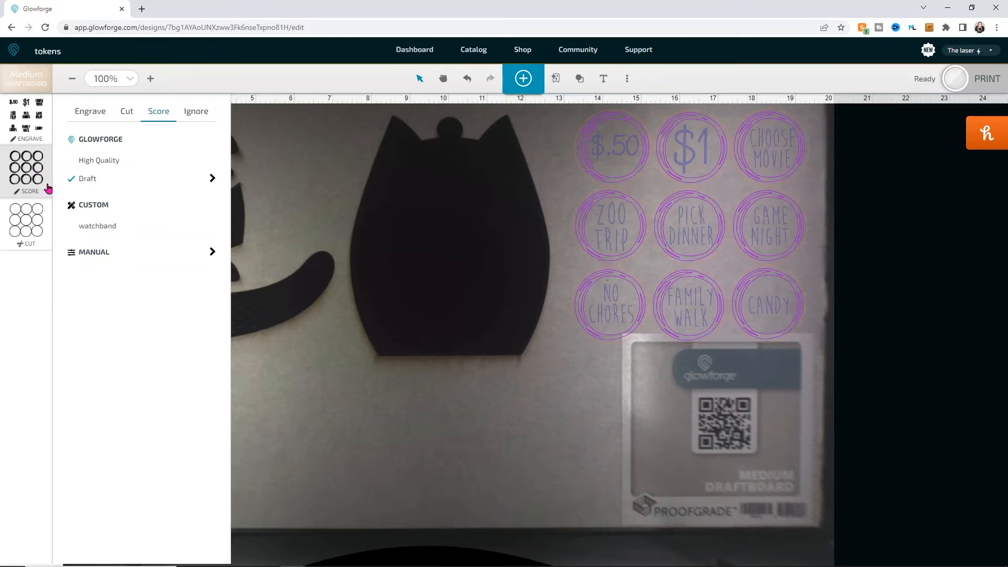
click(37, 213)
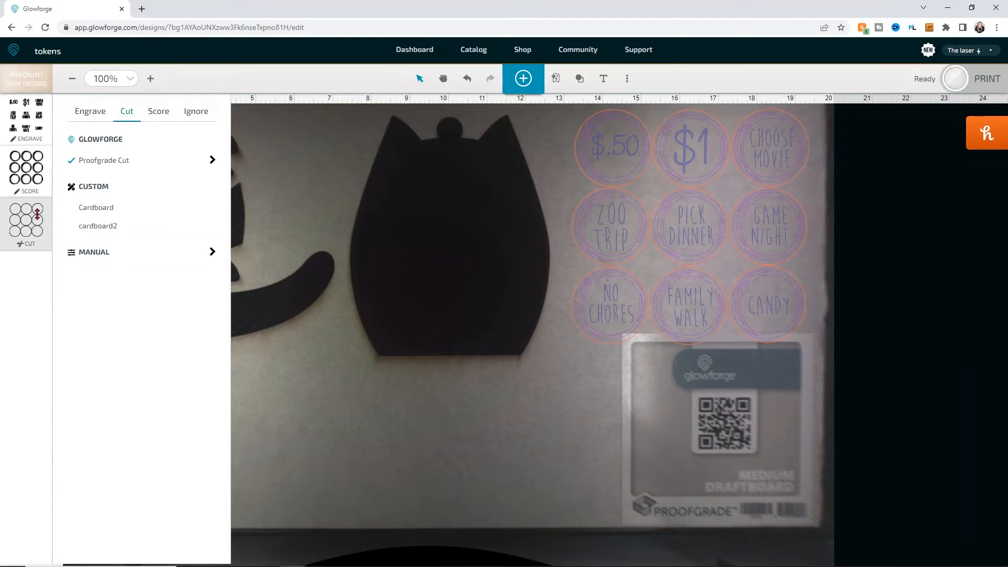
click(446, 224)
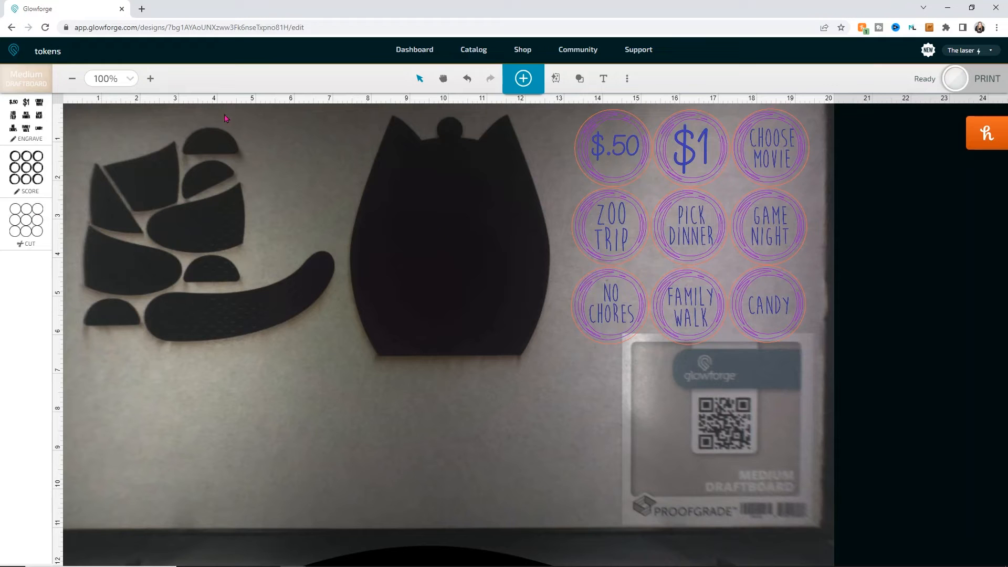
drag(736, 158, 212, 165)
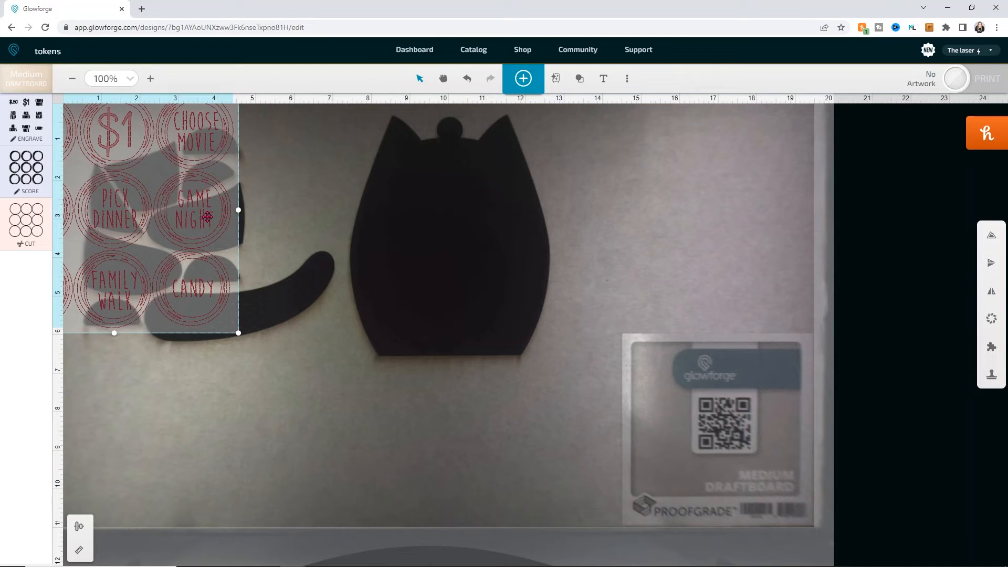
drag(208, 216, 694, 230)
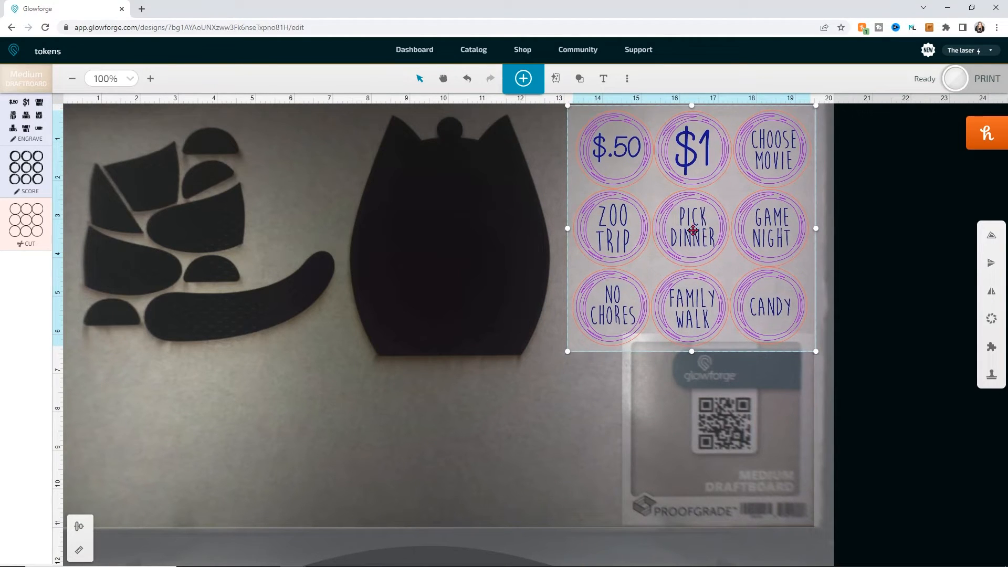
click(775, 417)
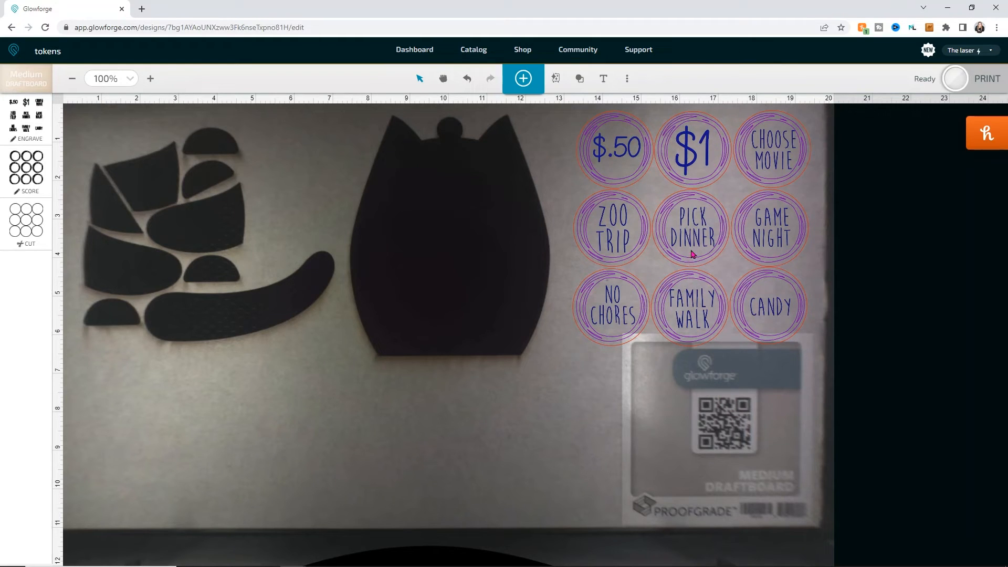
Select Medium Draftboard as the print material.
click(19, 85)
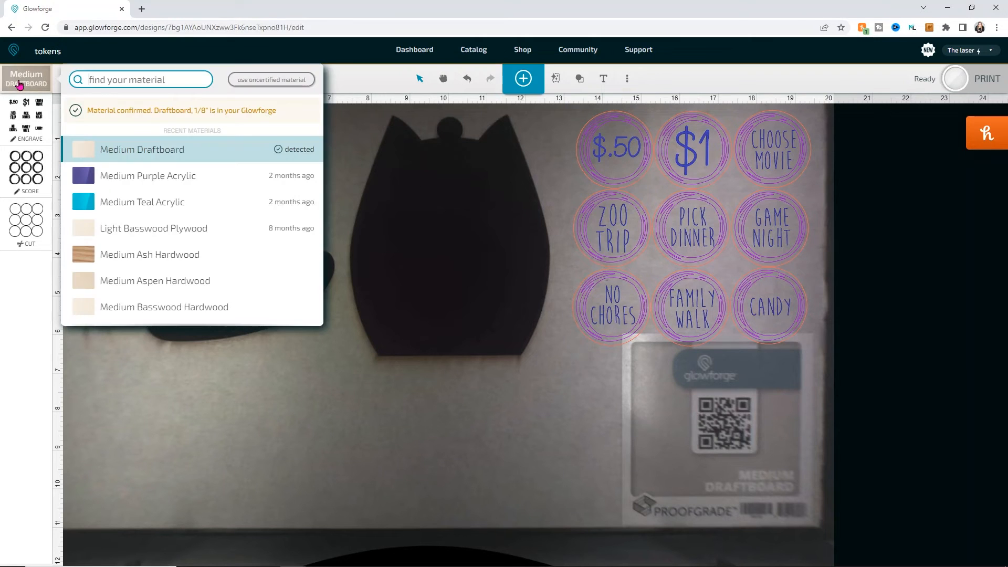
click(194, 149)
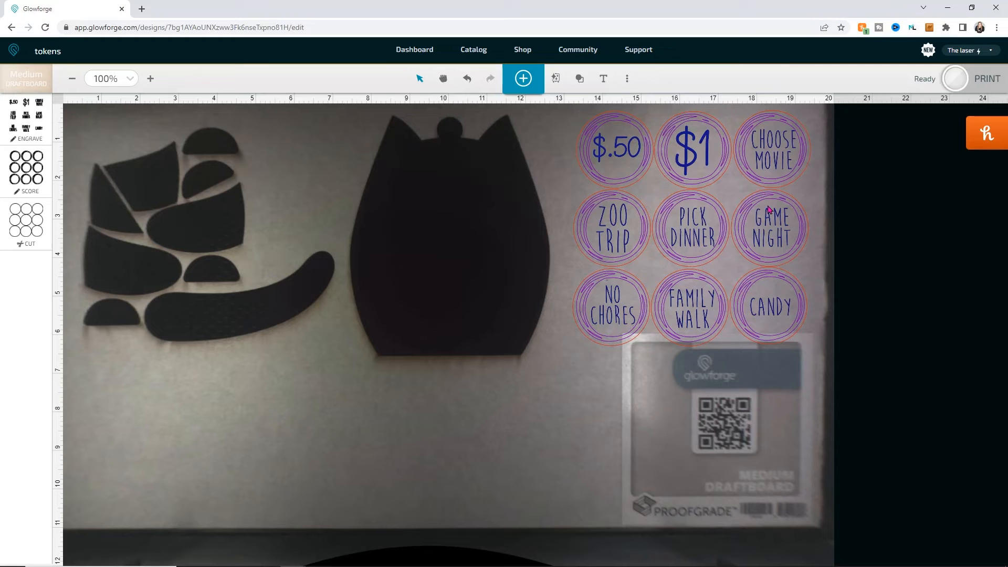
click(954, 85)
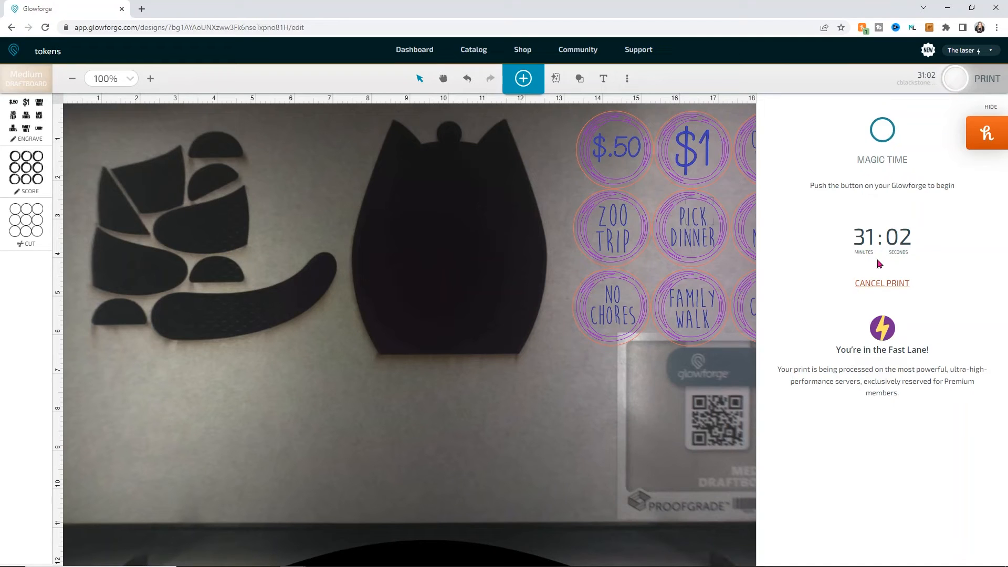
click(879, 287)
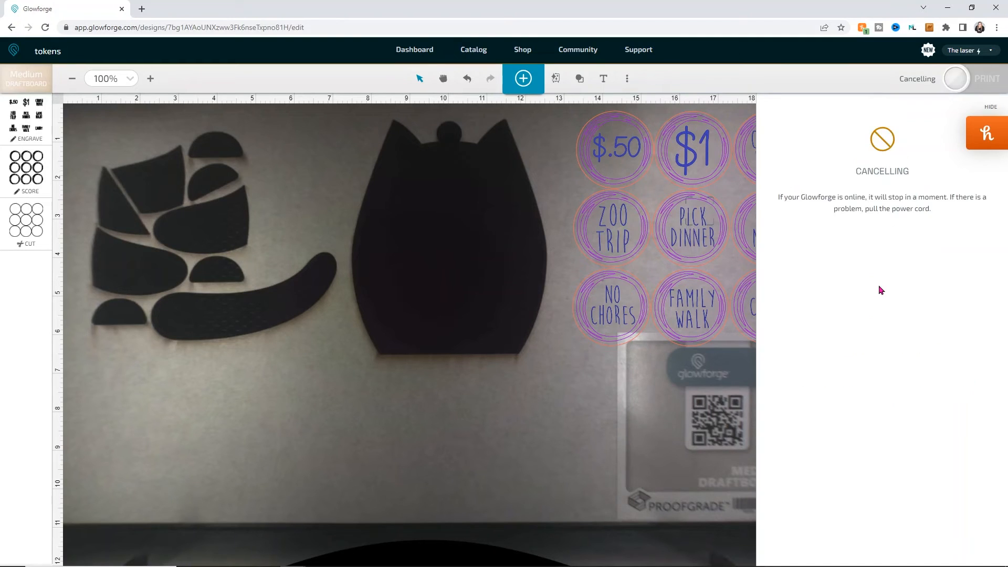
click(882, 242)
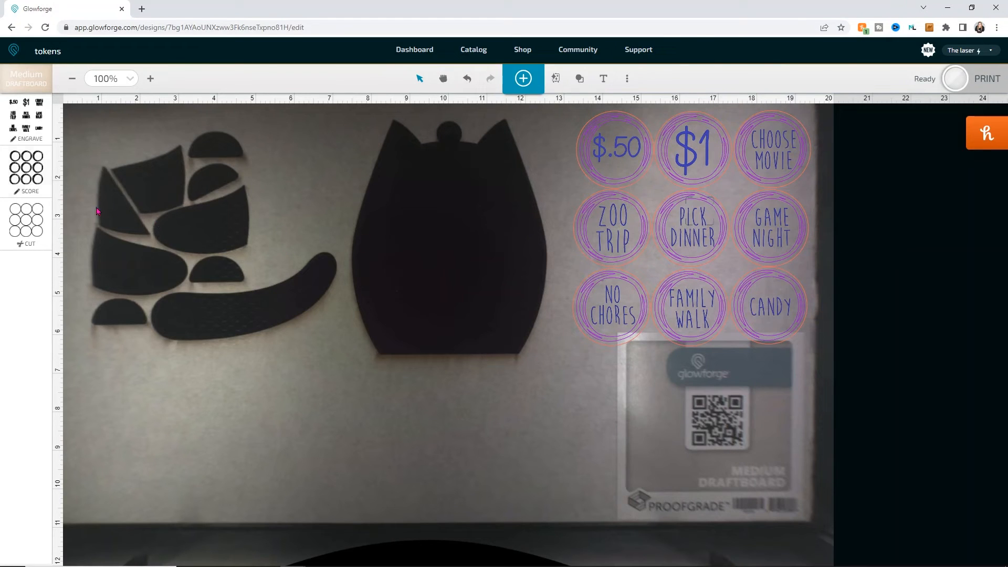
Set the reward texts' engraving to Draft Graphic and check the rings' score and the circles' cut settings.
click(17, 126)
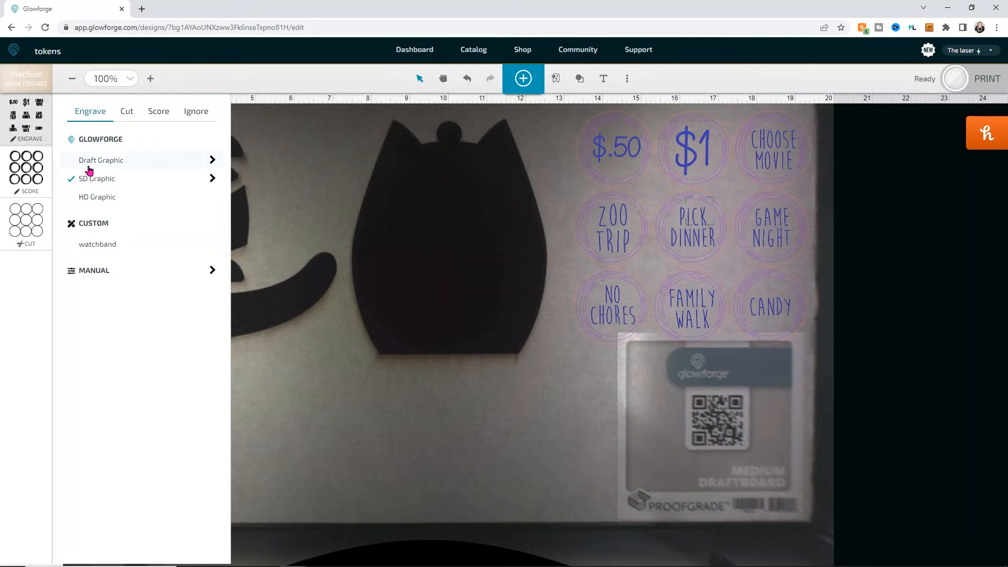
click(131, 166)
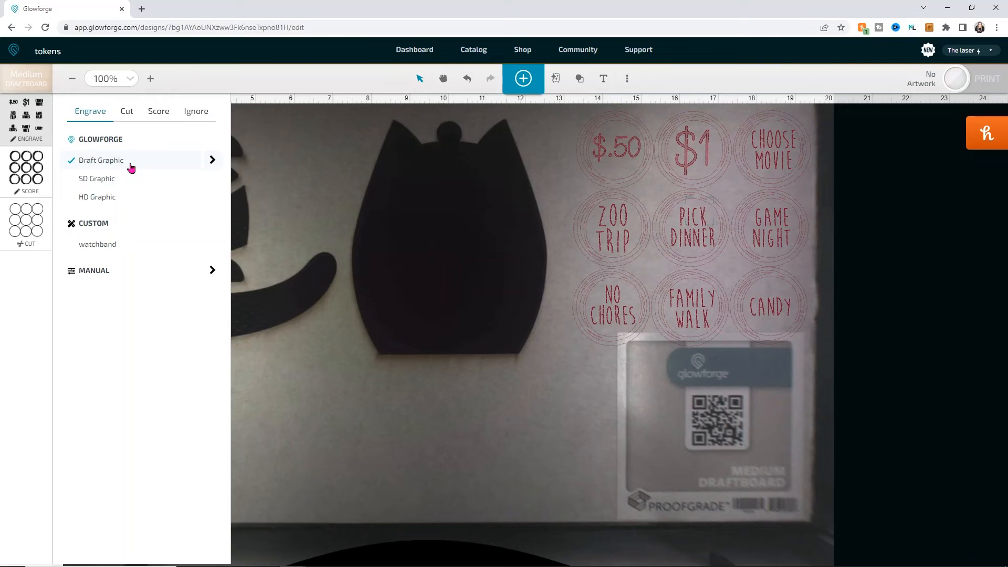
click(18, 171)
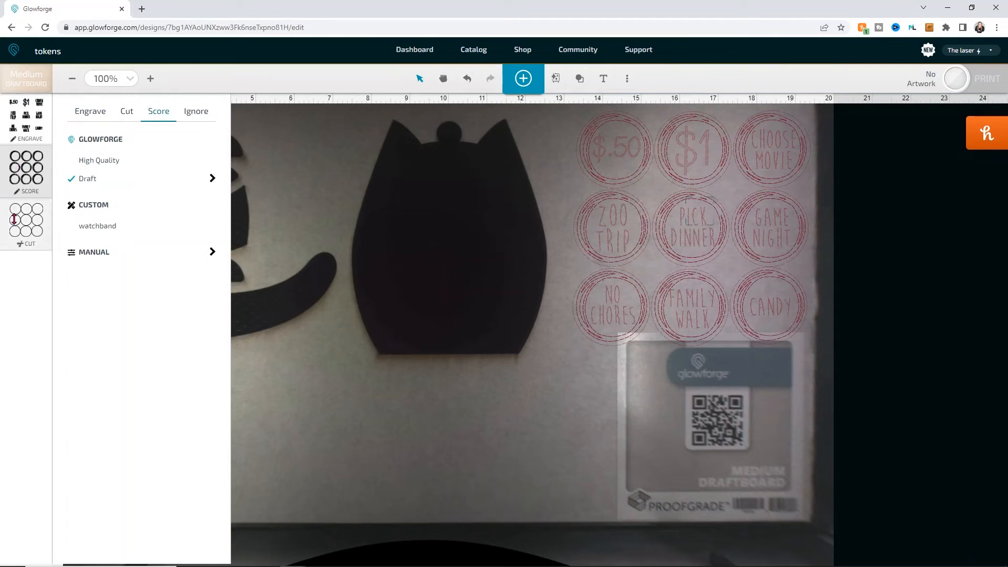
click(15, 217)
click(560, 295)
Shift the token artwork slightly left on the draftboard, back inside the printable area, and start the print.
drag(653, 257, 636, 258)
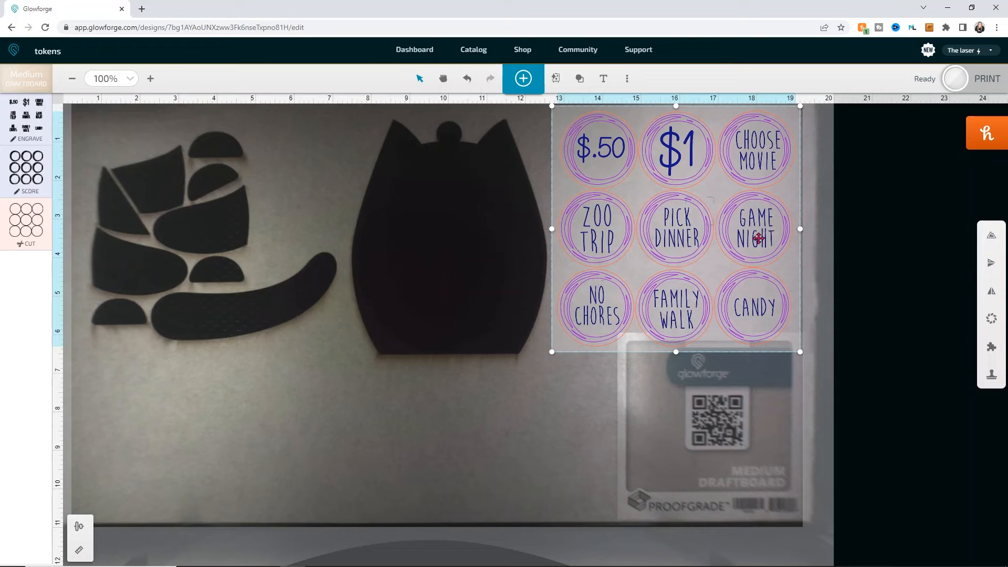
click(958, 84)
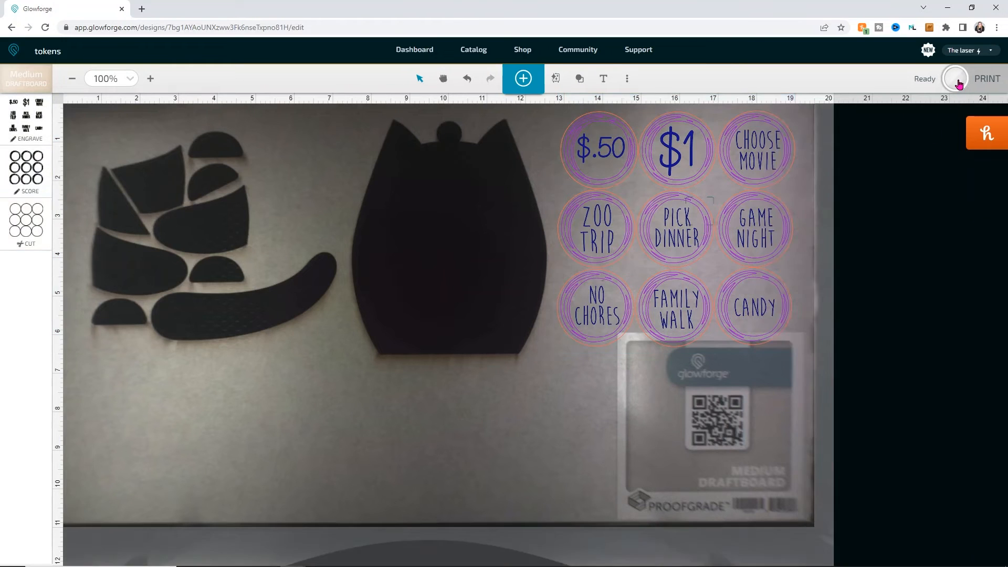